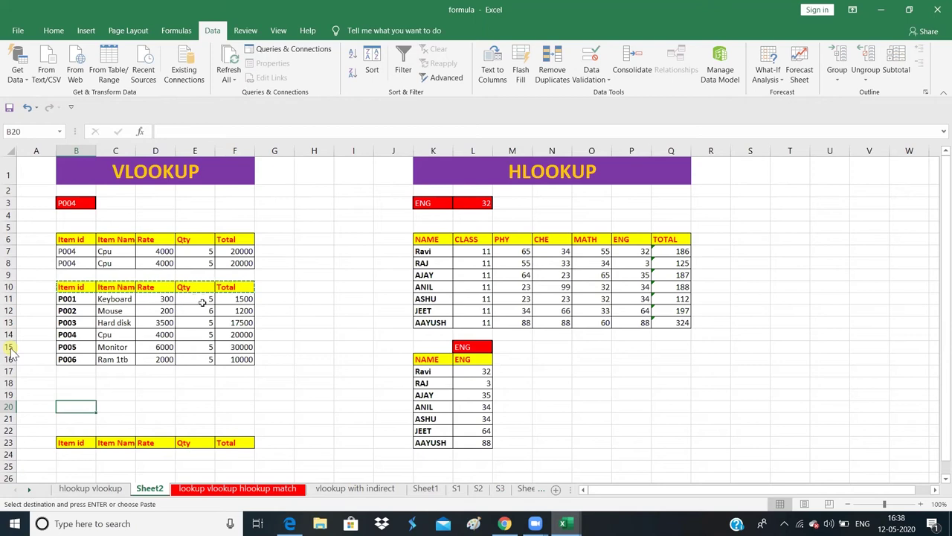
- Switch the item id lookup in B3 to P002
click(166, 215)
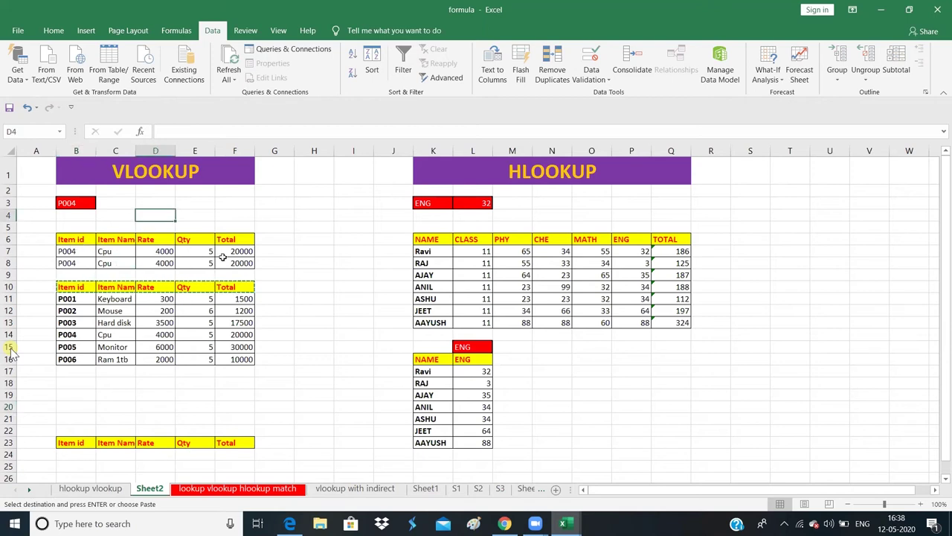
click(81, 203)
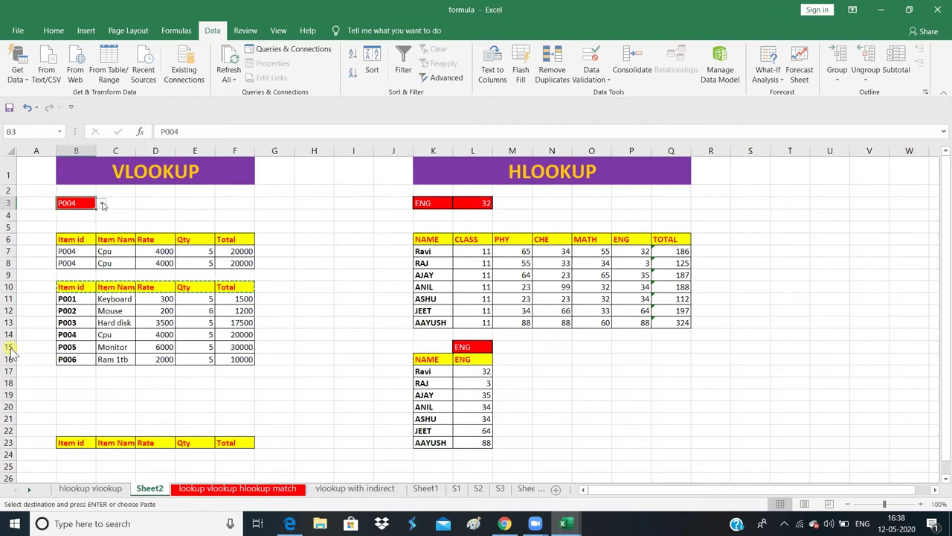
click(101, 204)
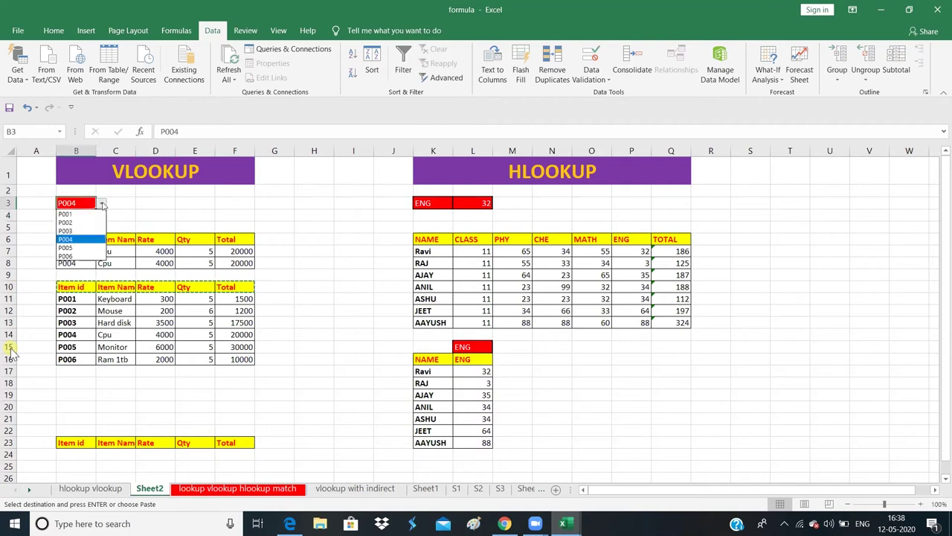
click(65, 223)
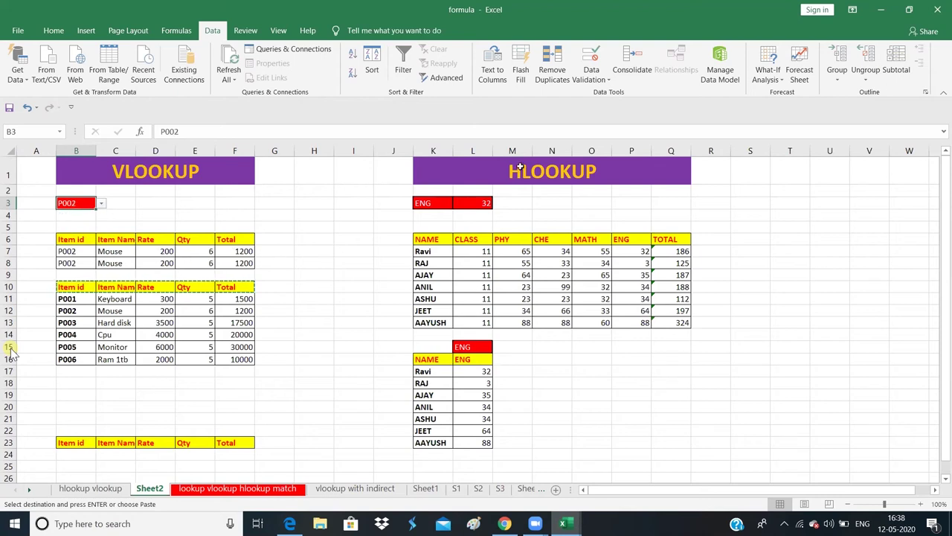
- Change the subject in K3 from ENG to MATH
click(447, 205)
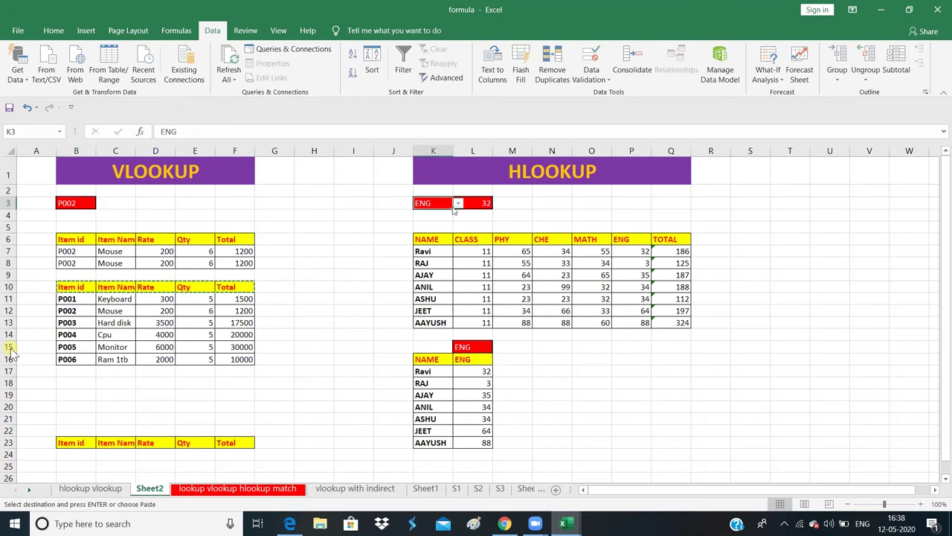
click(459, 203)
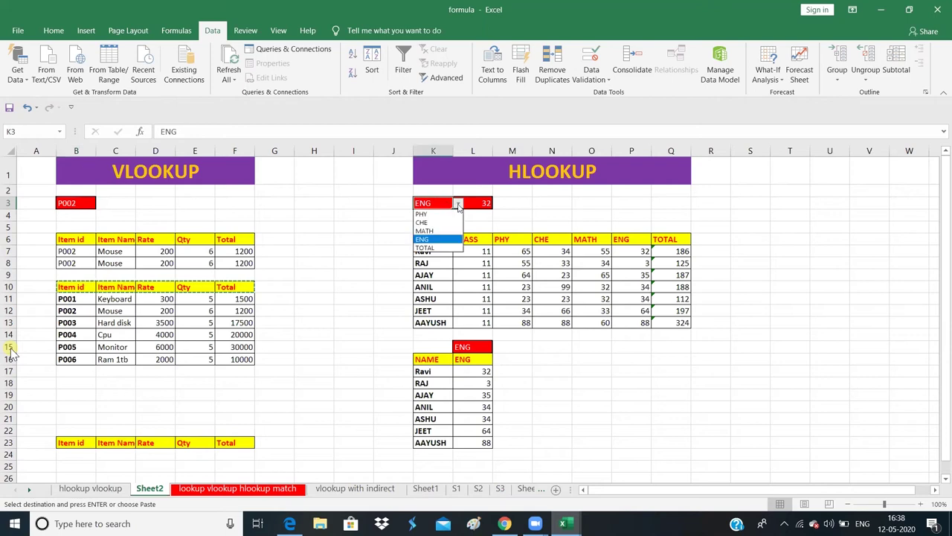
click(424, 231)
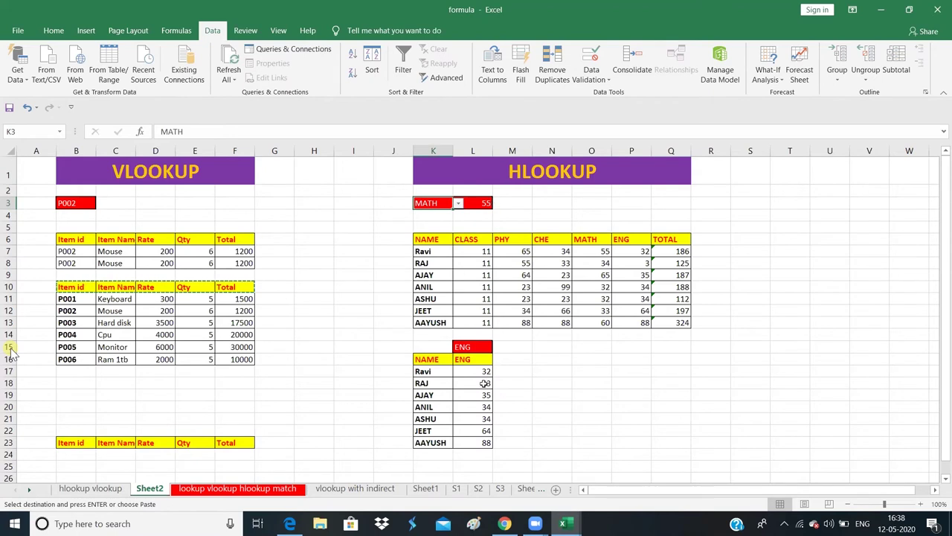
- Set the lower table's subject in L15 to CHE and check the HLOOKUP formula in L18
click(486, 346)
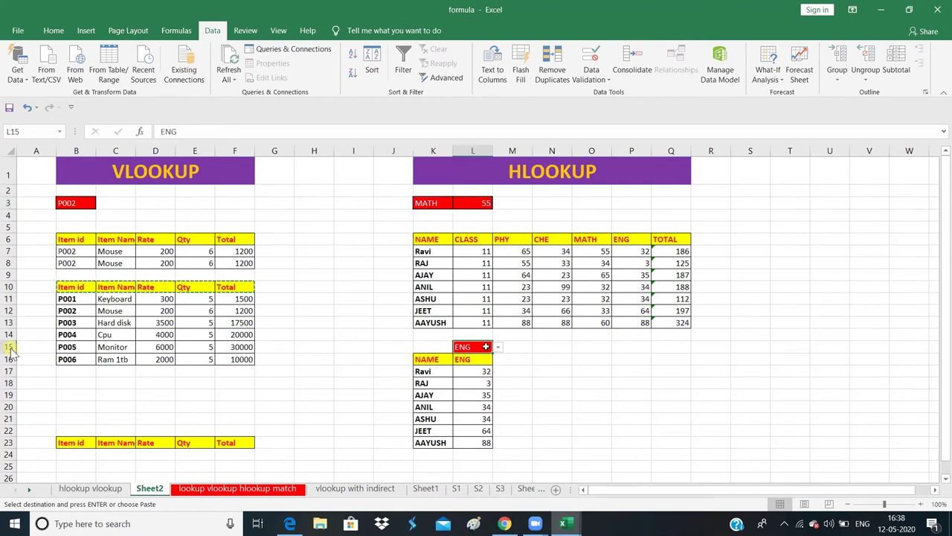
click(499, 348)
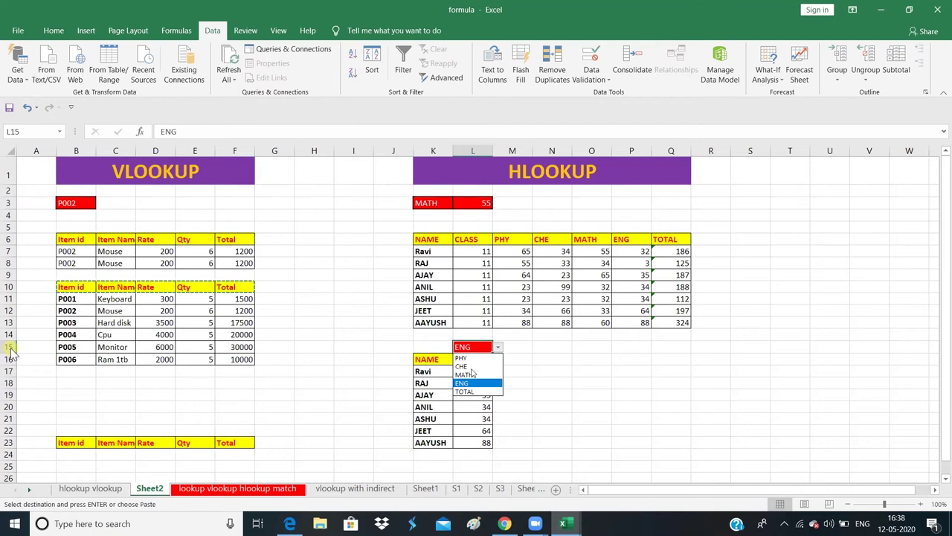
click(470, 374)
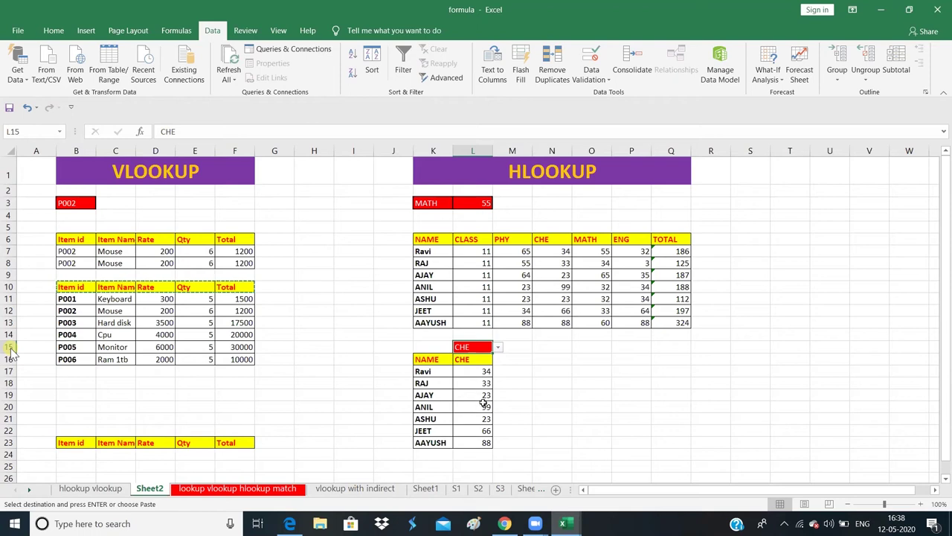
click(482, 381)
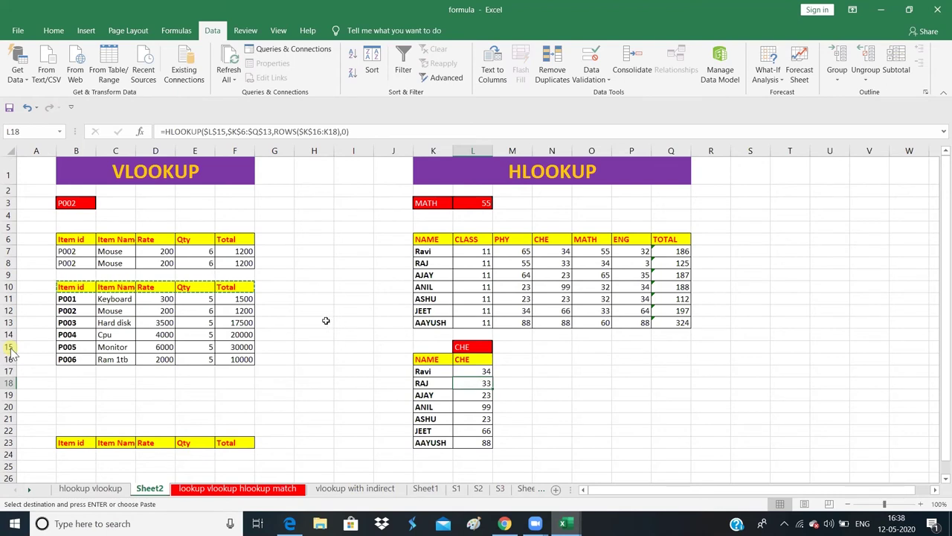
click(325, 321)
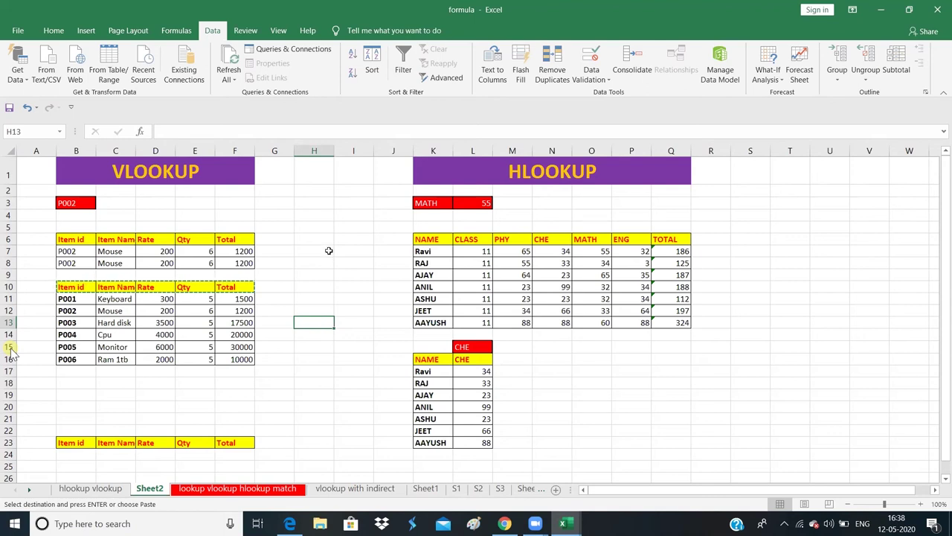
click(329, 251)
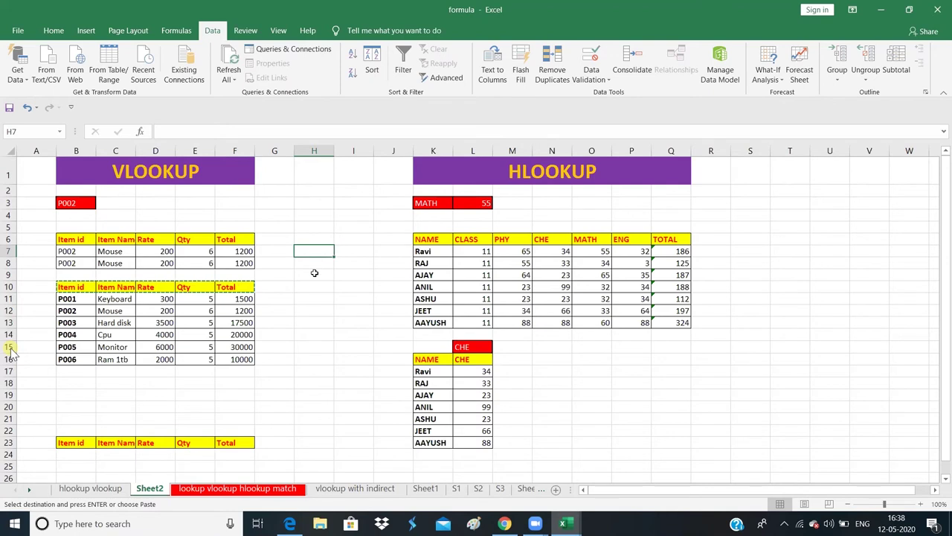
click(311, 296)
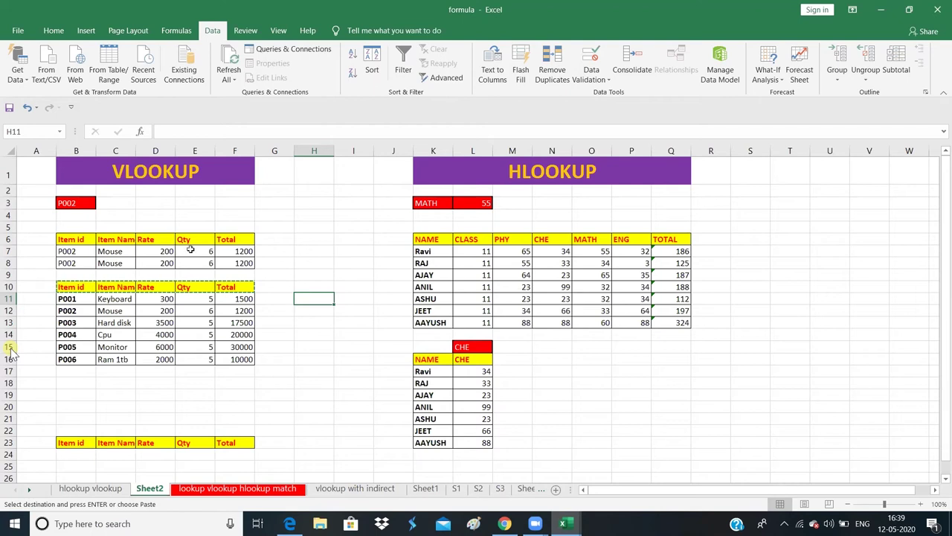
click(95, 202)
click(101, 203)
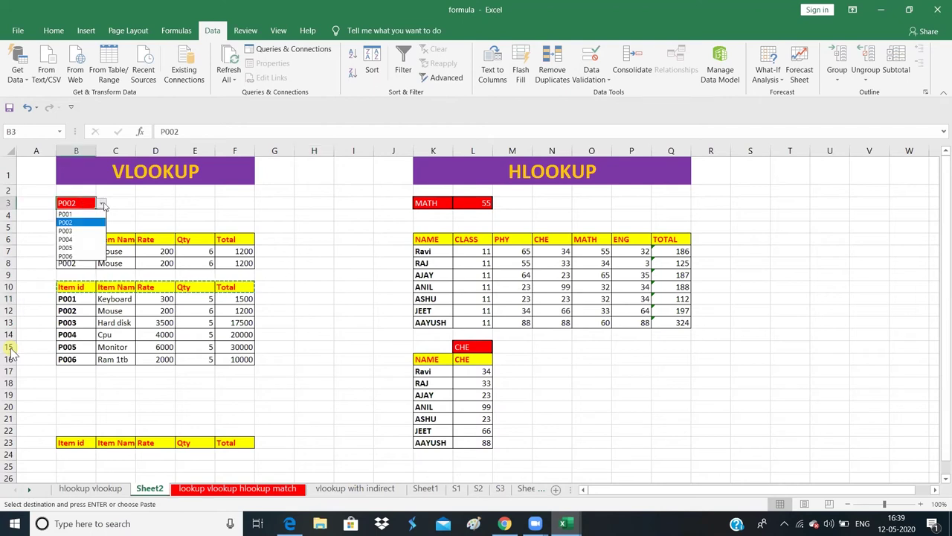
click(73, 248)
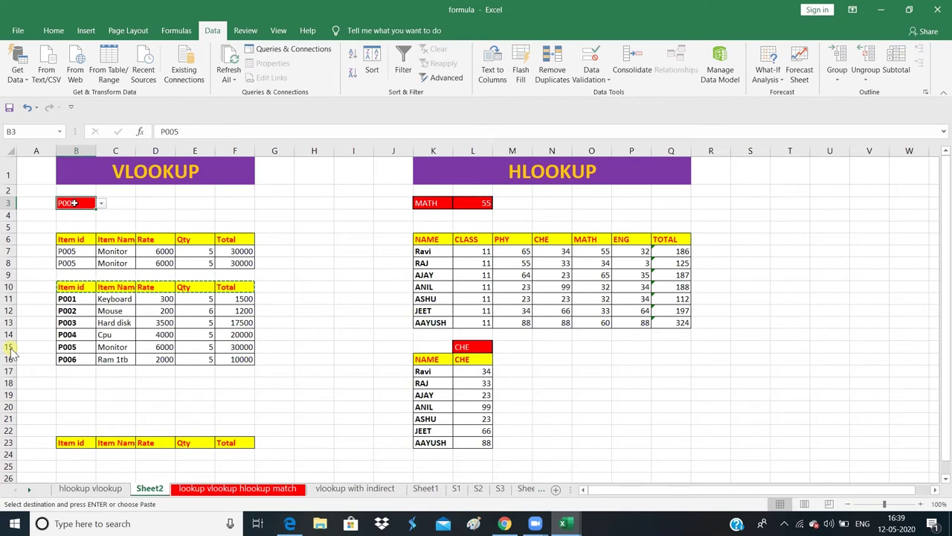
click(102, 203)
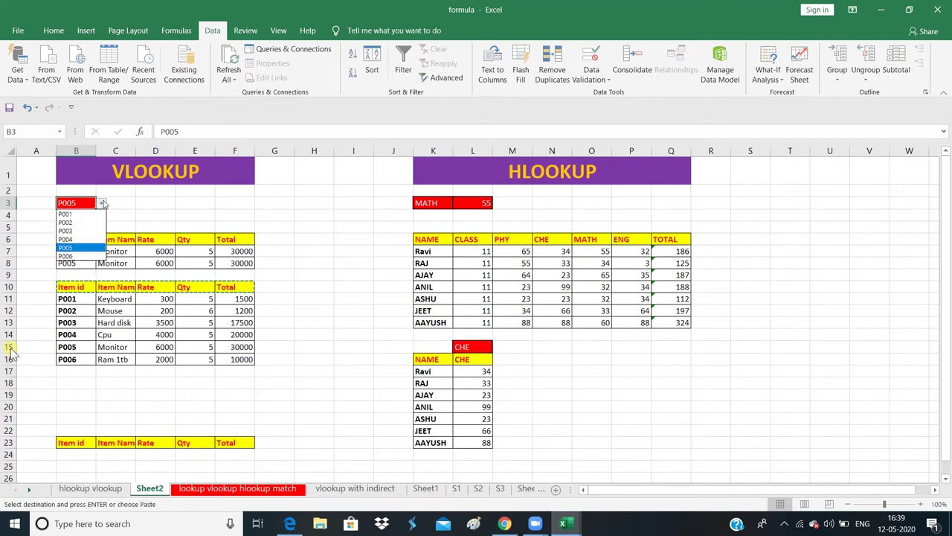
click(119, 395)
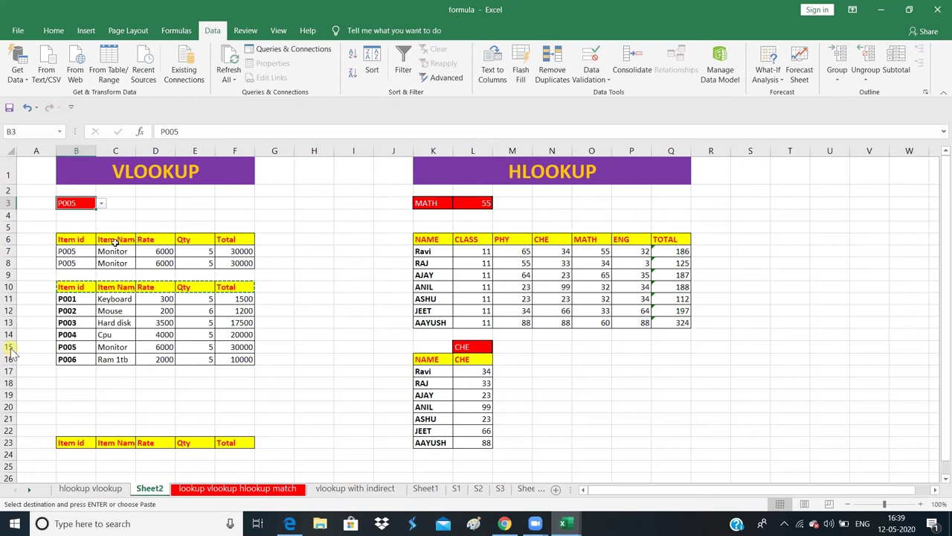
click(103, 204)
click(73, 221)
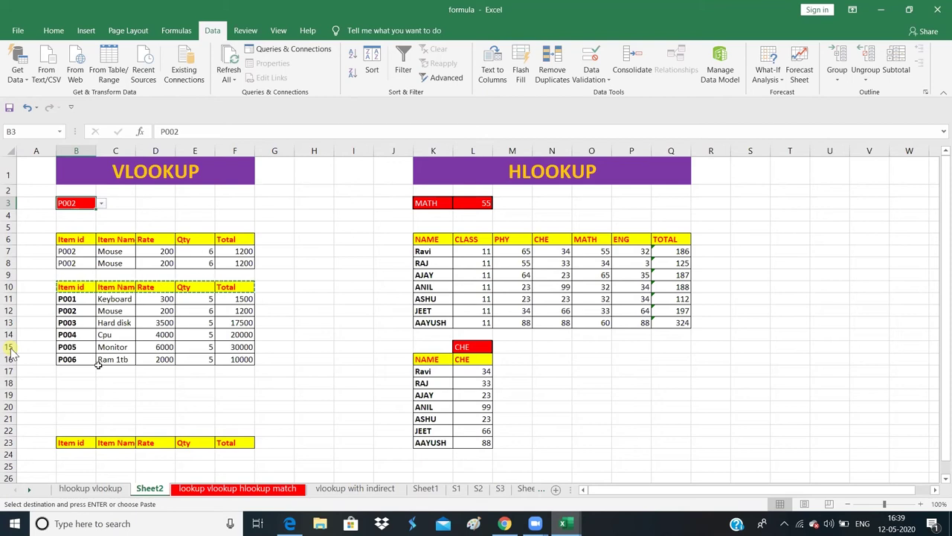
click(68, 408)
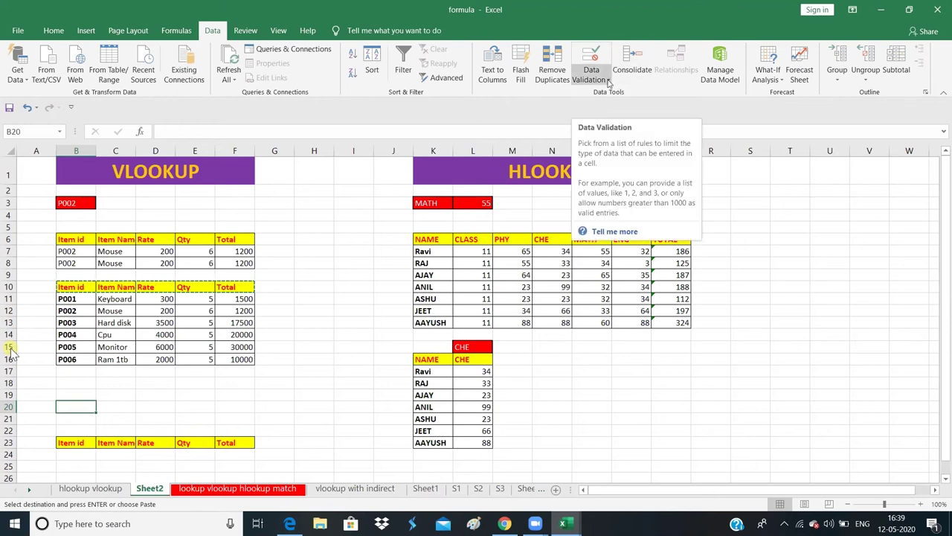
- Add a List validation to B20 with source $B$11:$B$16, the item ids P001–P006
click(609, 80)
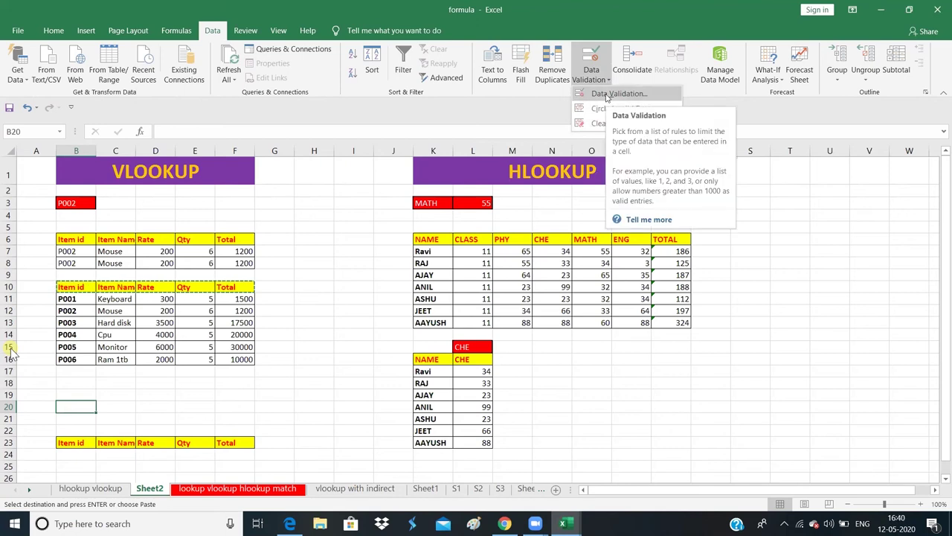
click(605, 94)
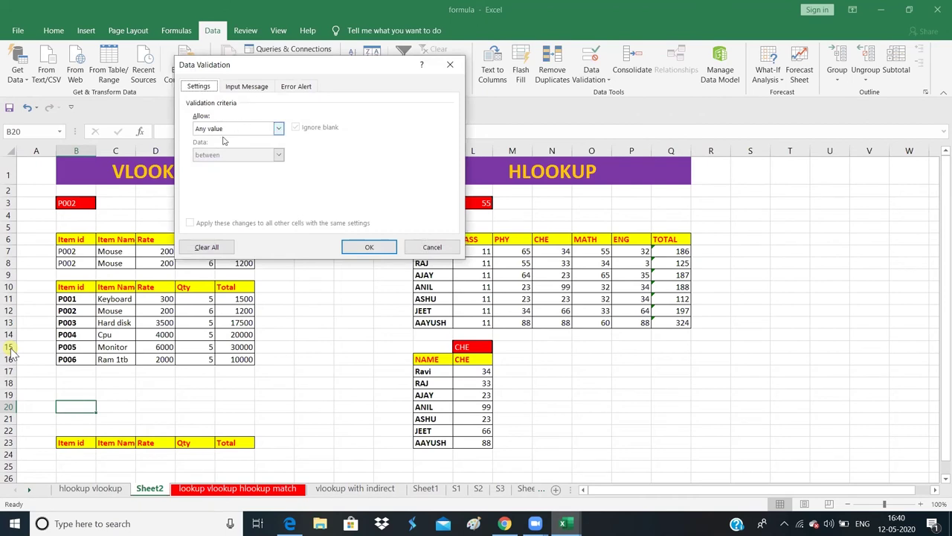
click(227, 129)
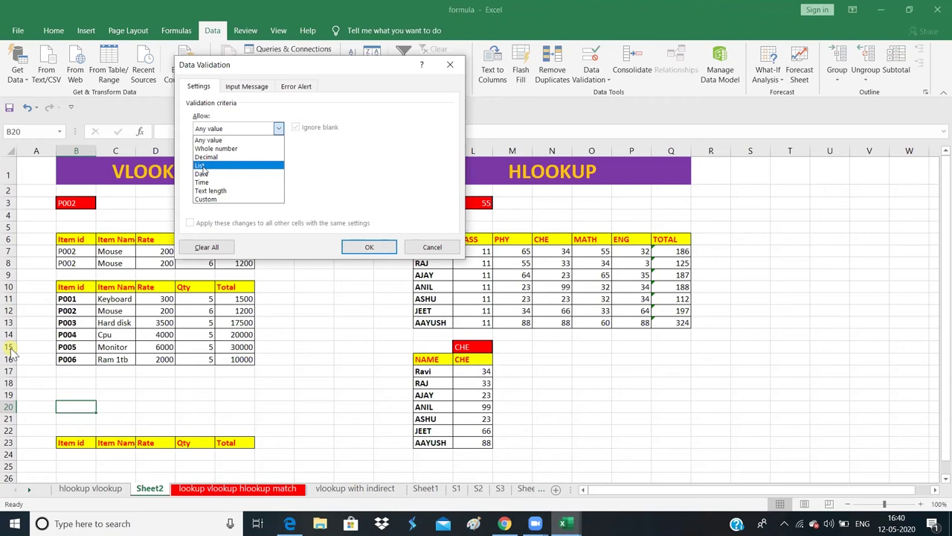
click(202, 167)
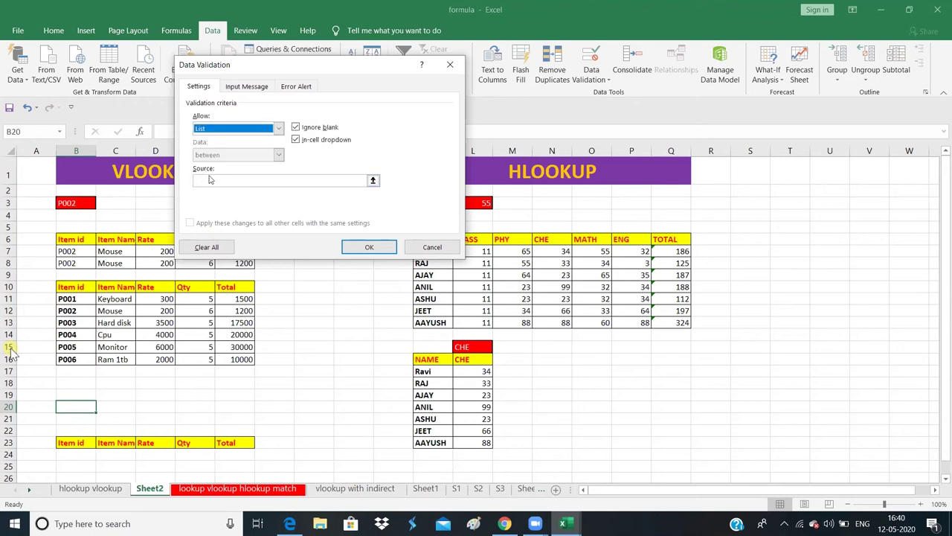
click(209, 180)
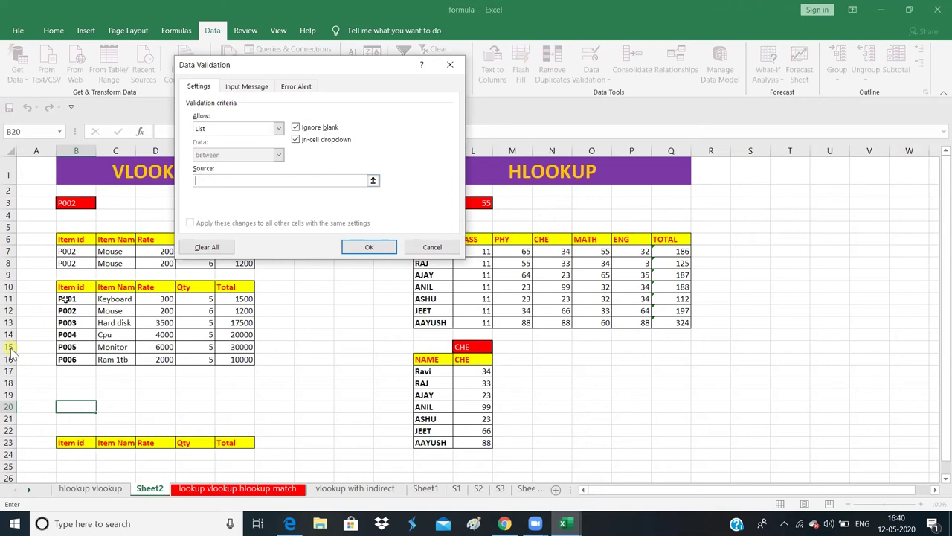
drag(66, 298, 67, 360)
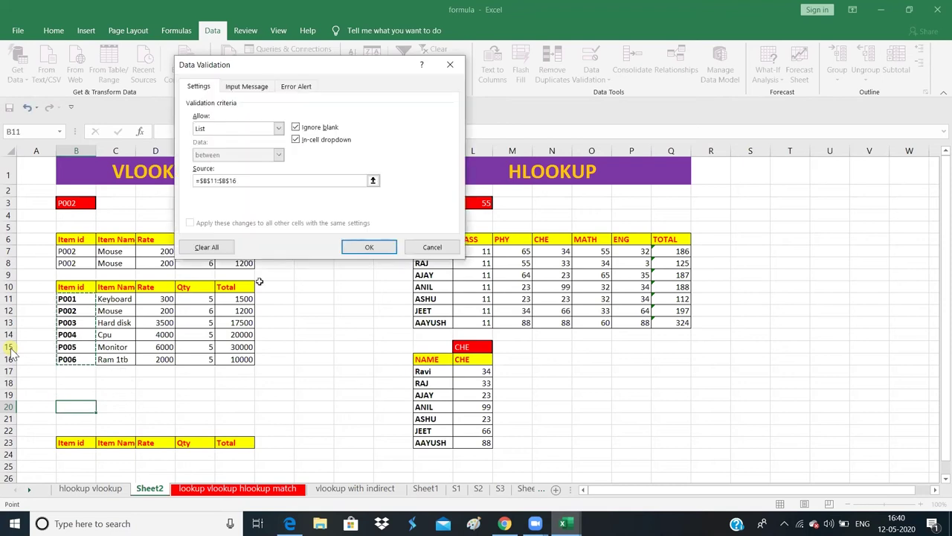
click(369, 246)
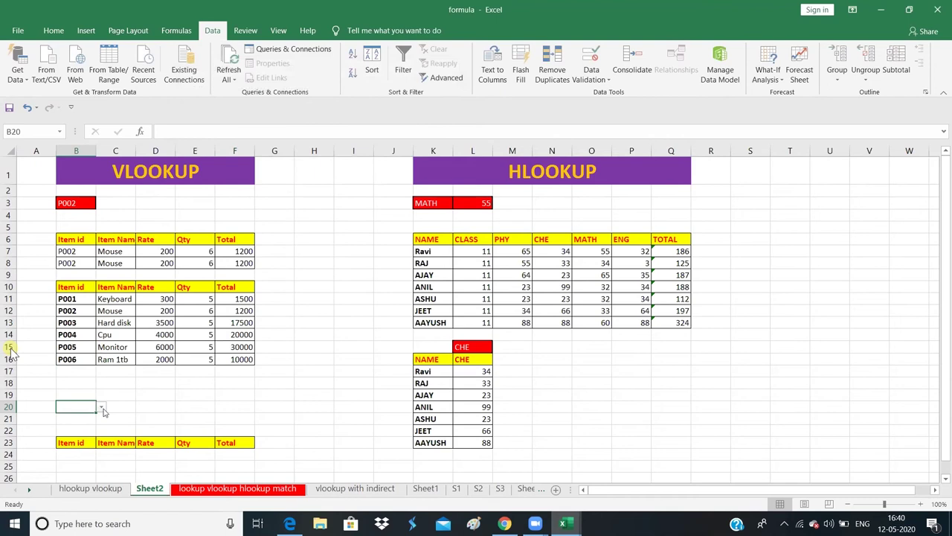
- Choose item P004 from B20's new dropdown
click(103, 410)
click(80, 427)
click(79, 424)
click(79, 409)
click(100, 407)
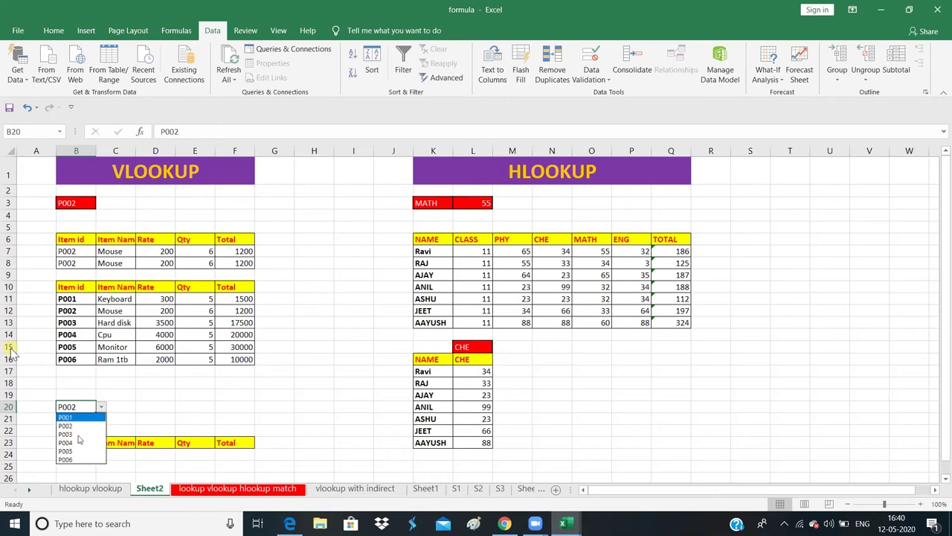
click(72, 443)
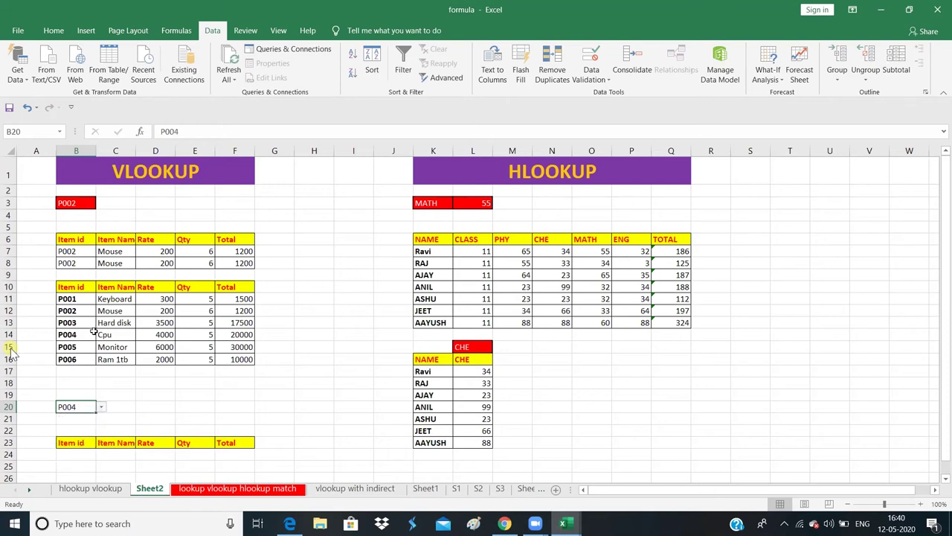
- Give cell B20 a light blue fill colour
click(52, 32)
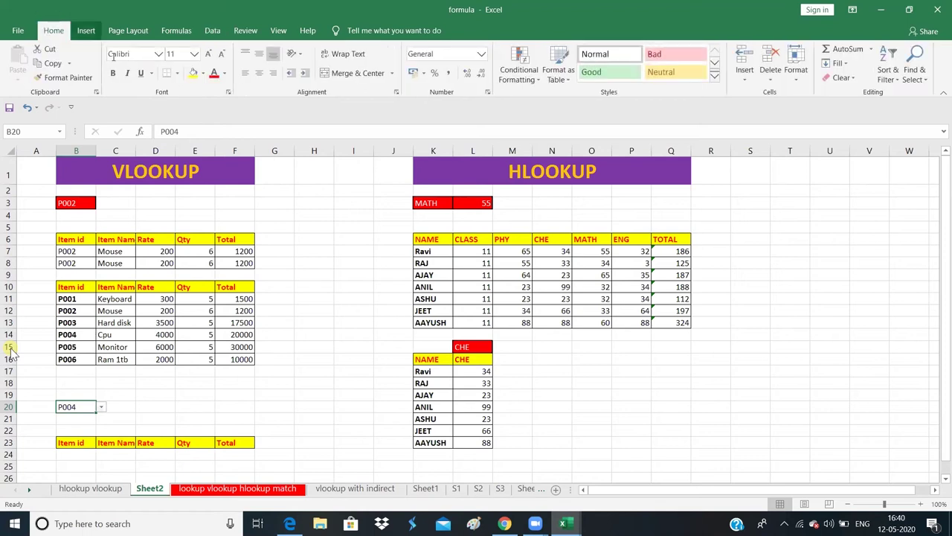
click(202, 73)
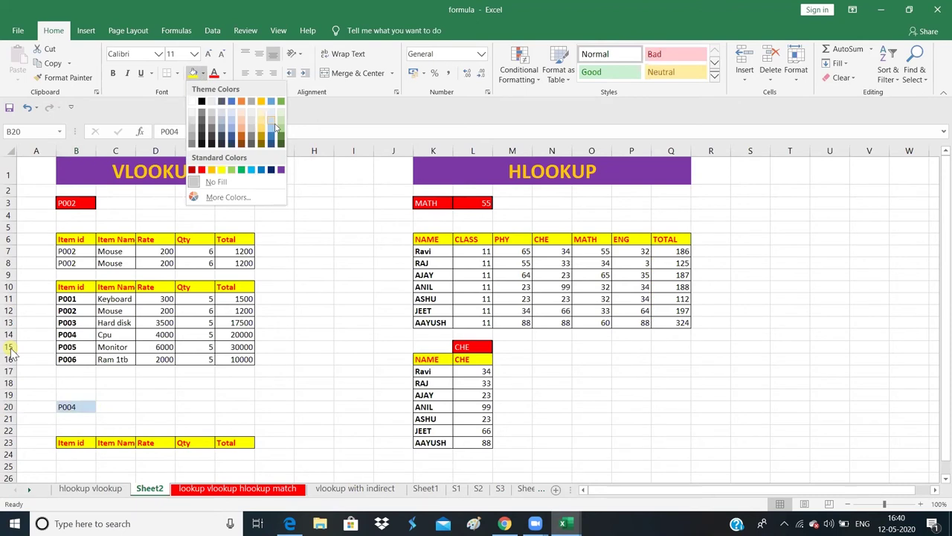
click(275, 128)
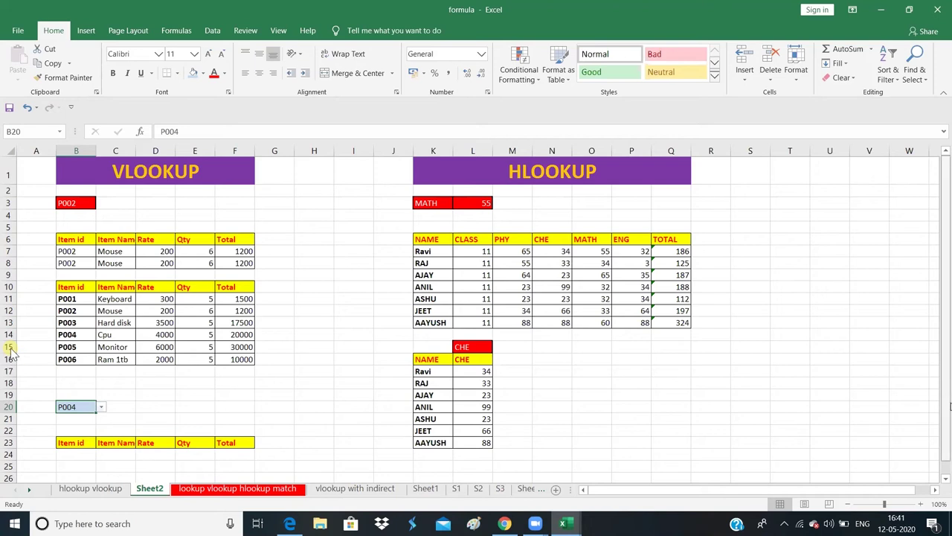
drag(948, 383, 949, 415)
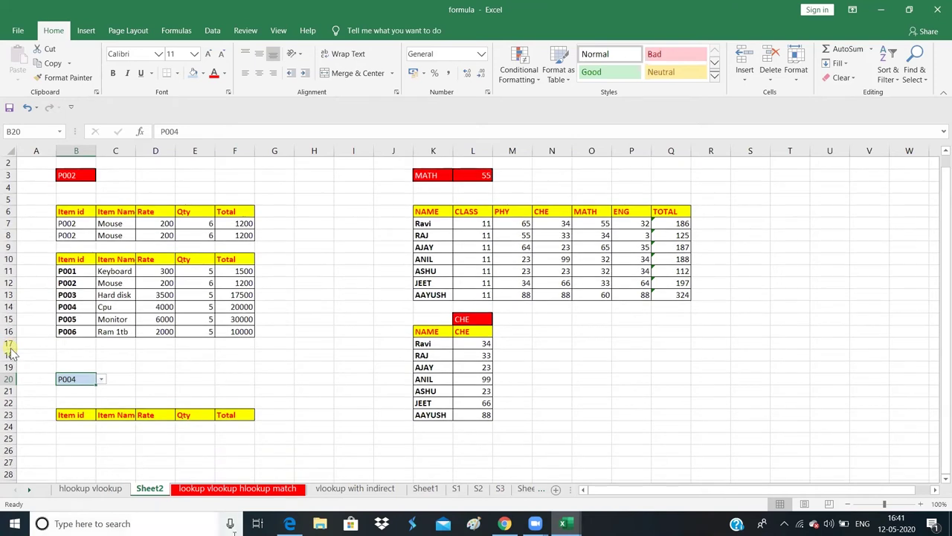
key(Down)
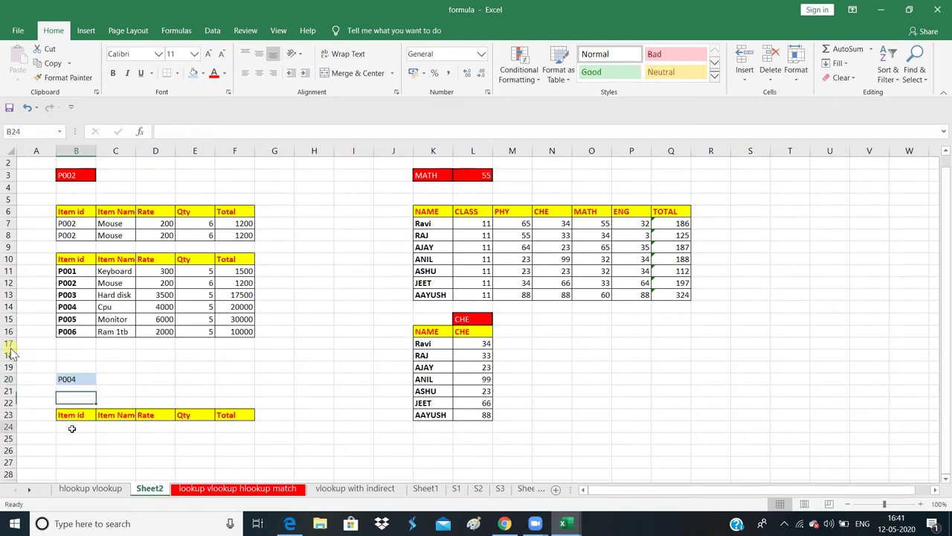
click(71, 428)
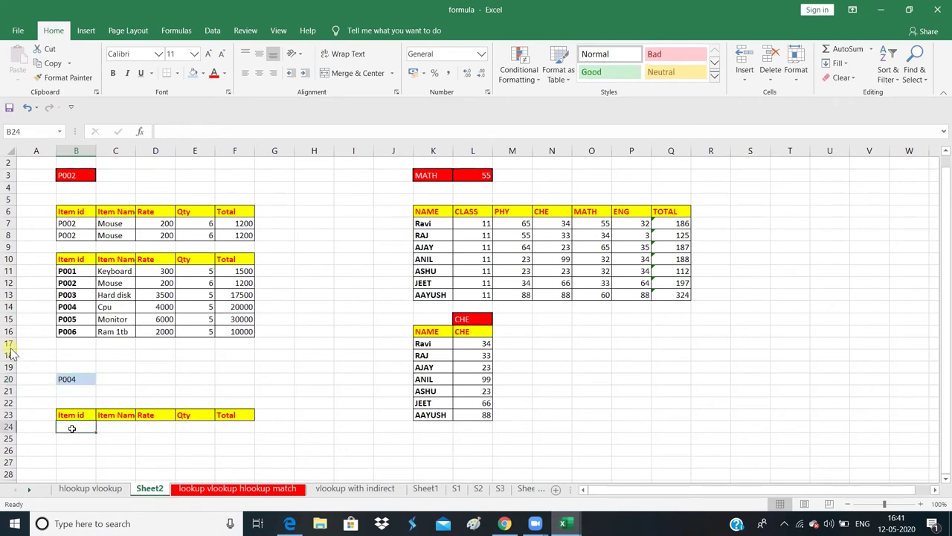
click(80, 223)
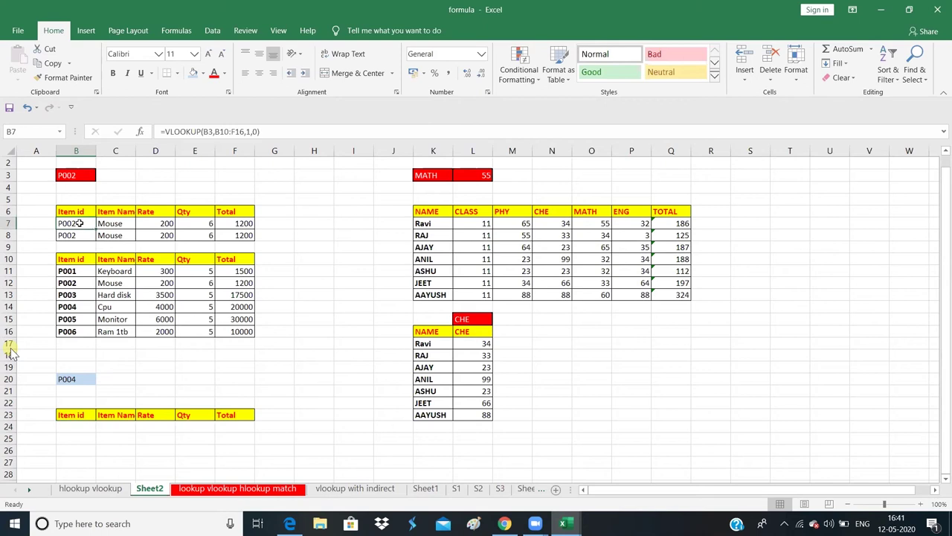
click(125, 223)
click(157, 224)
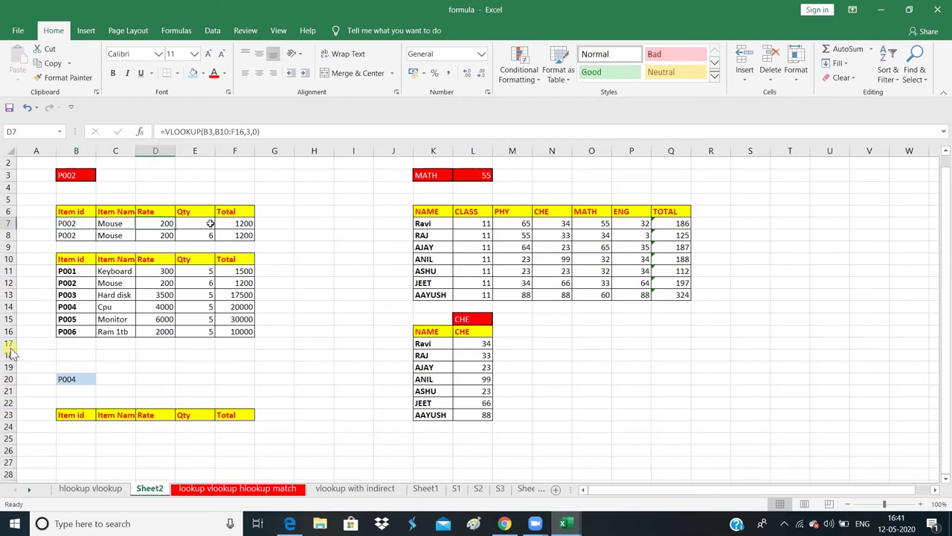
click(210, 223)
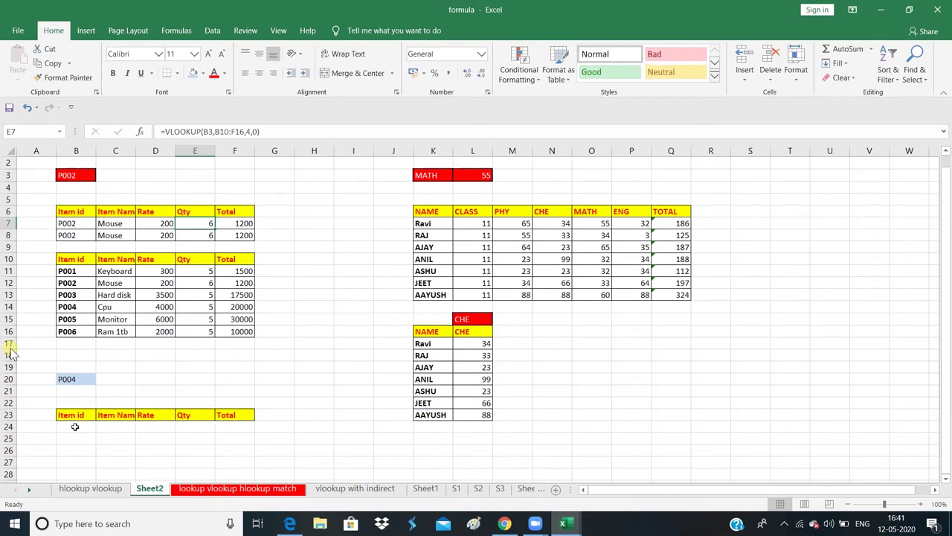
click(74, 426)
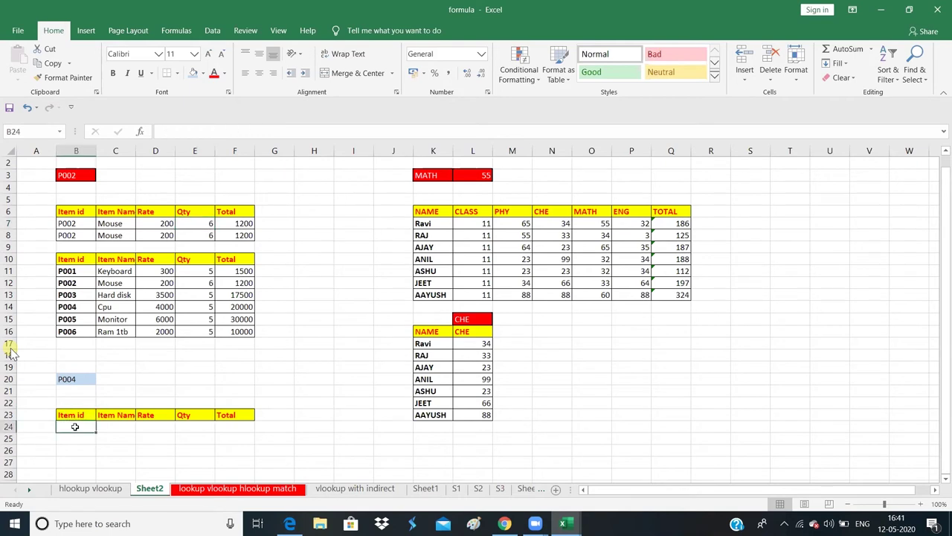
- Enter =VLOOKUP(B20,B10:F16,1,0) in B24 to echo the chosen item id
text(=v)
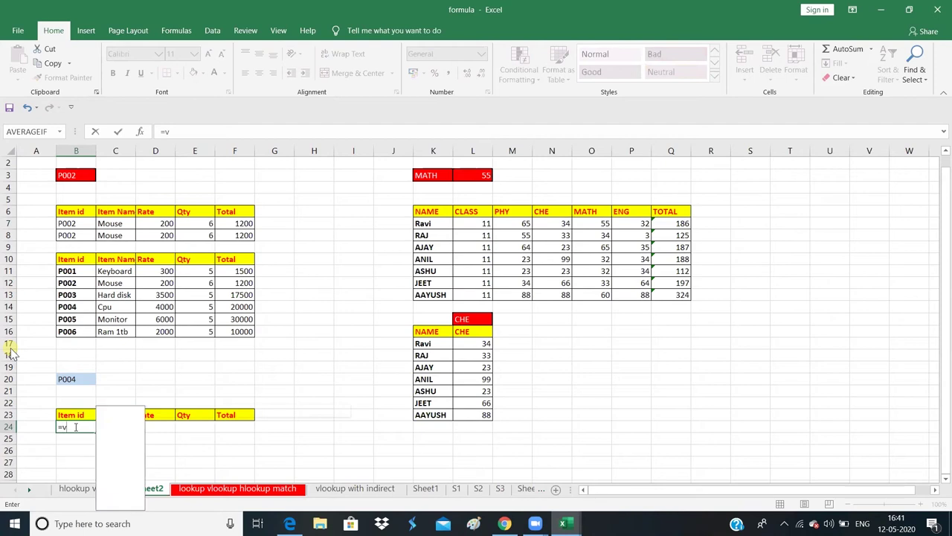
text(loo)
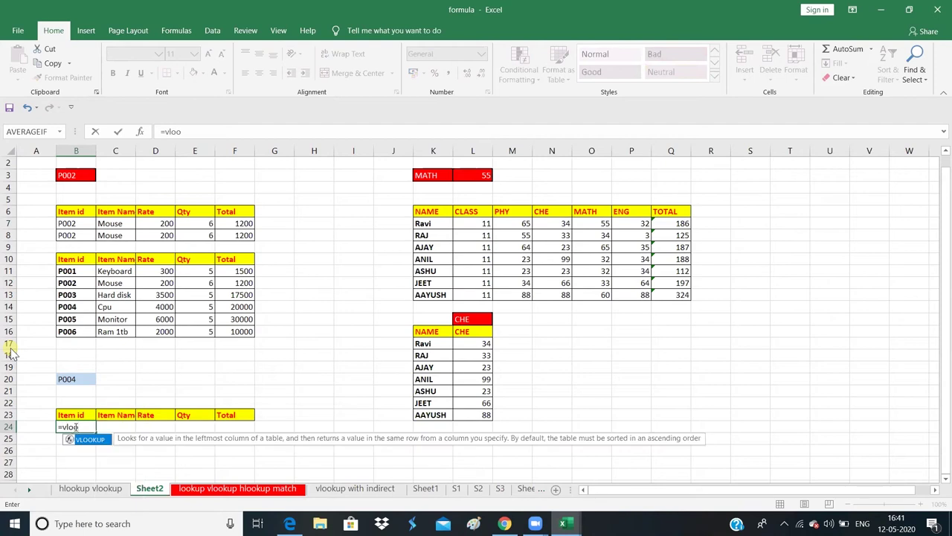
key(Tab)
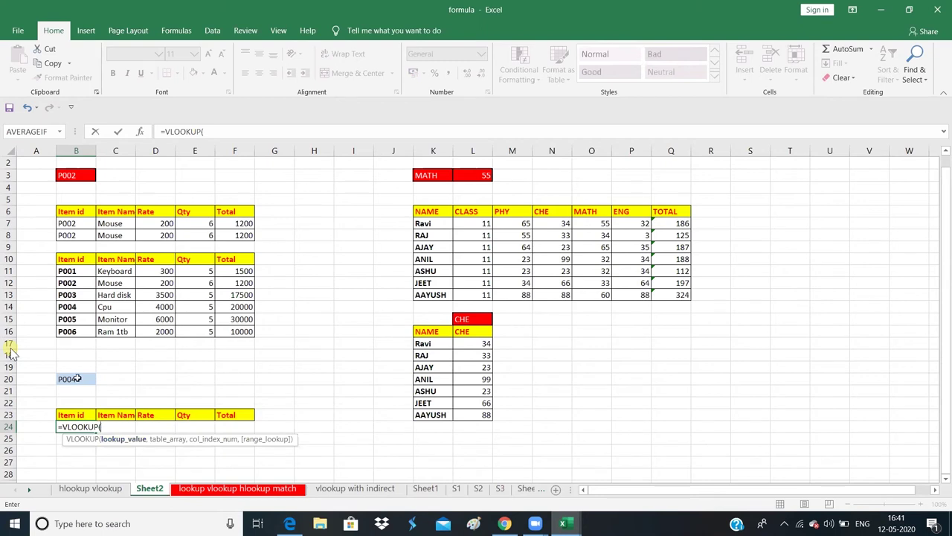
click(77, 379)
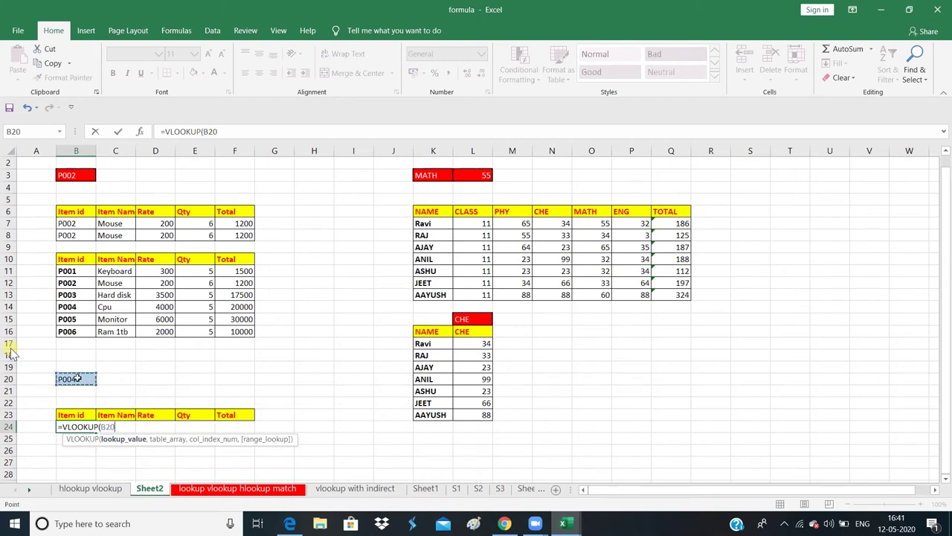
text(,)
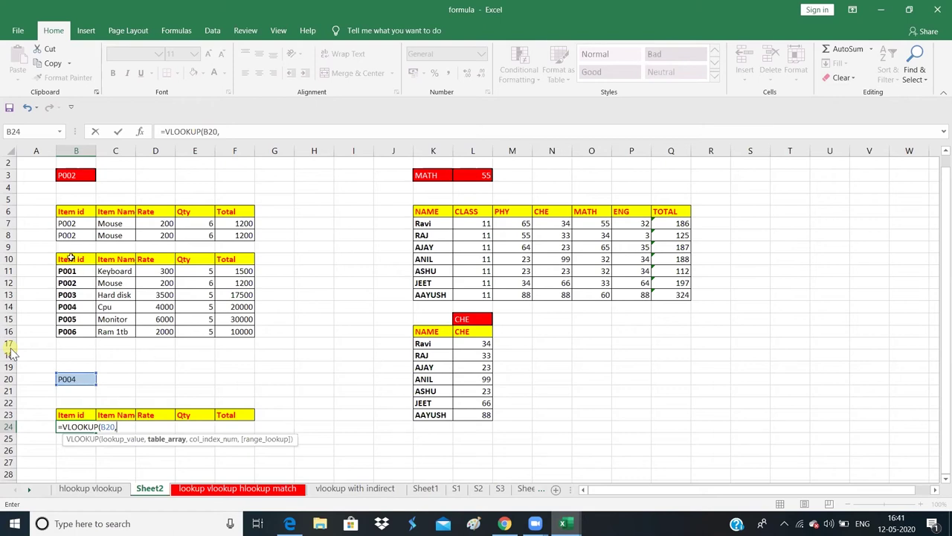
drag(70, 256, 240, 329)
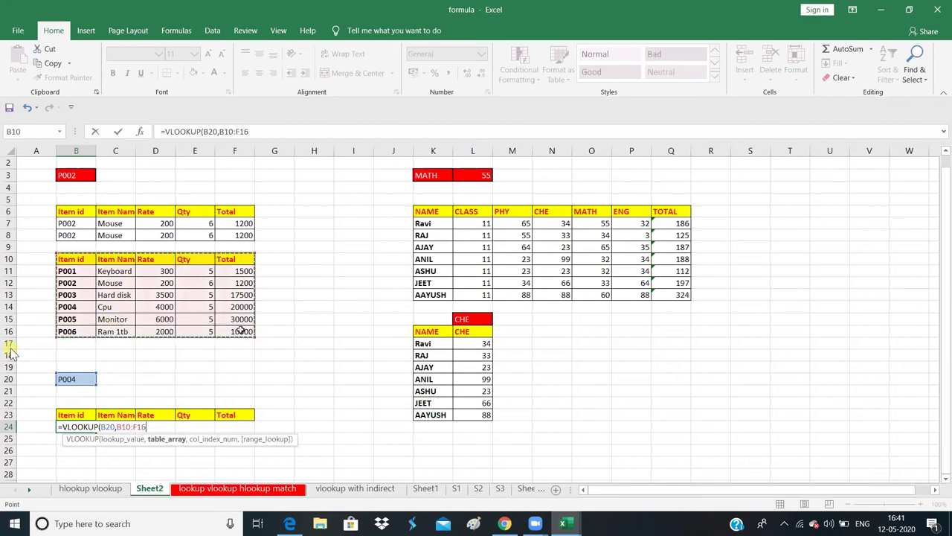
text(,)
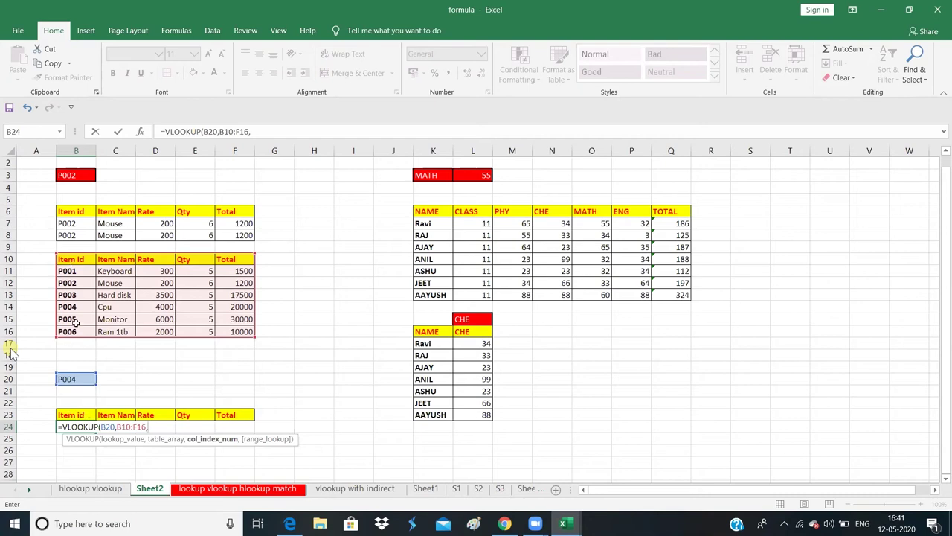
text(1,)
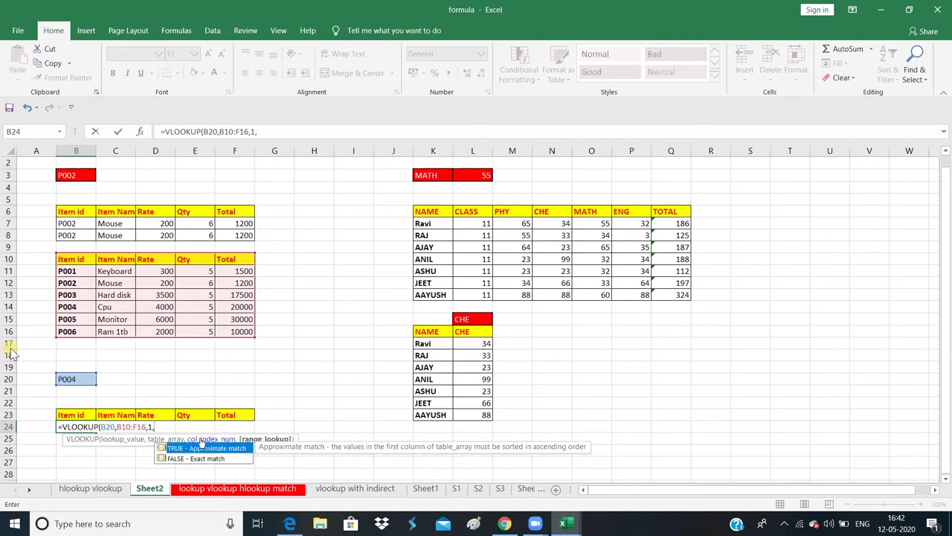
text(0)
text())
key(Return)
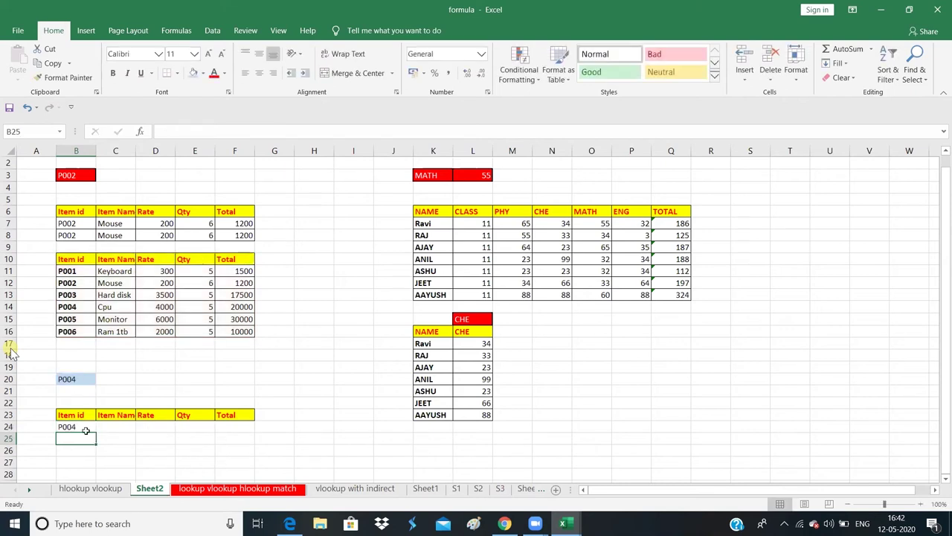
- Change B20's item id from P004 to P002
click(86, 376)
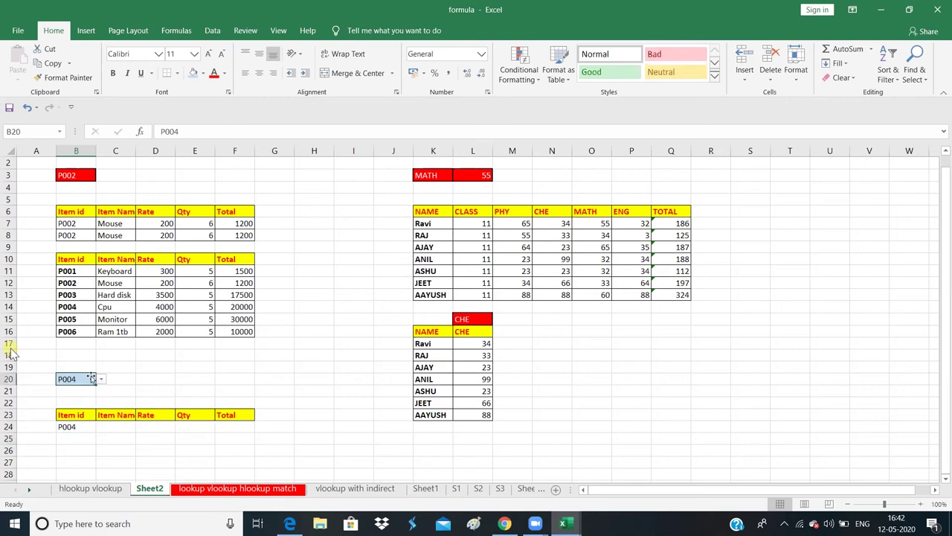
click(102, 380)
click(74, 398)
click(109, 428)
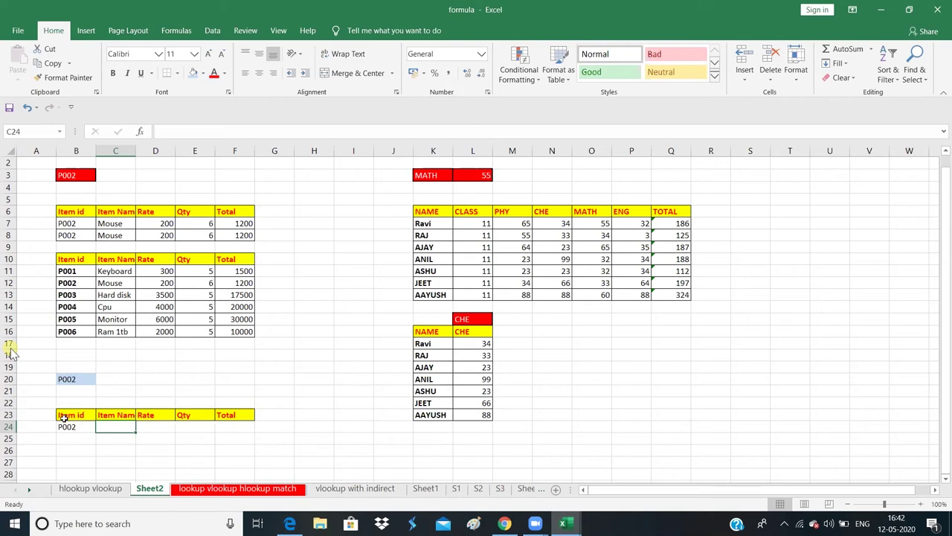
- Enter =VLOOKUP(B20,B10:F16,2,0) in C24 so it returns Mouse for P002
text(=v)
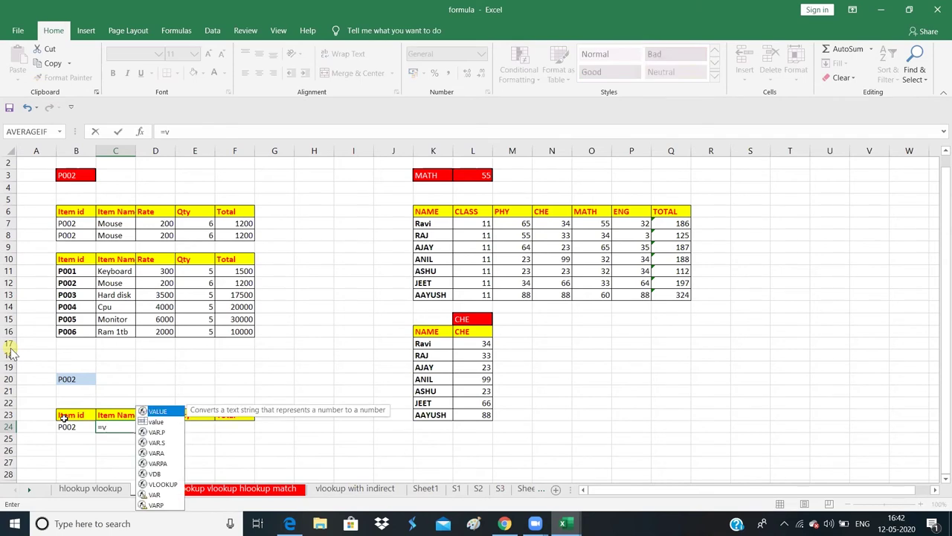
text(loo)
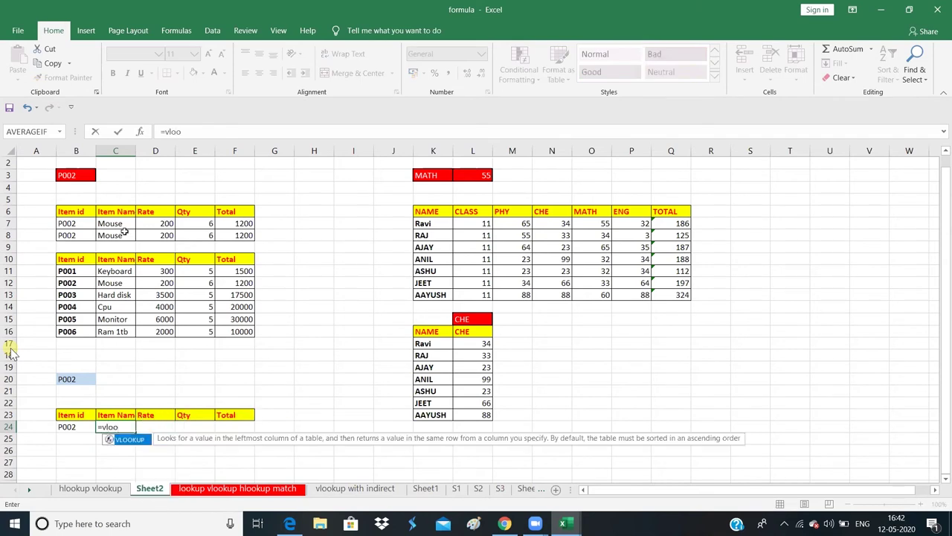
key(Tab)
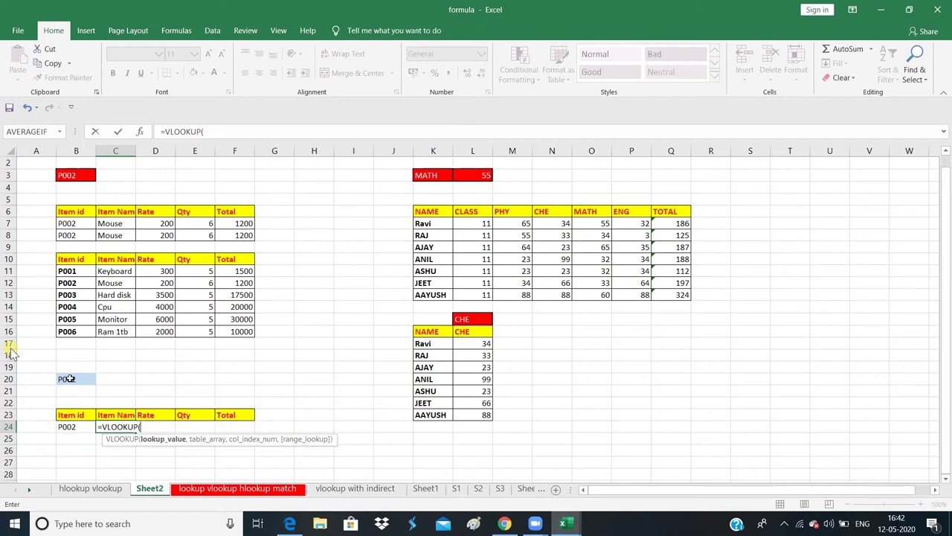
click(69, 379)
text(,)
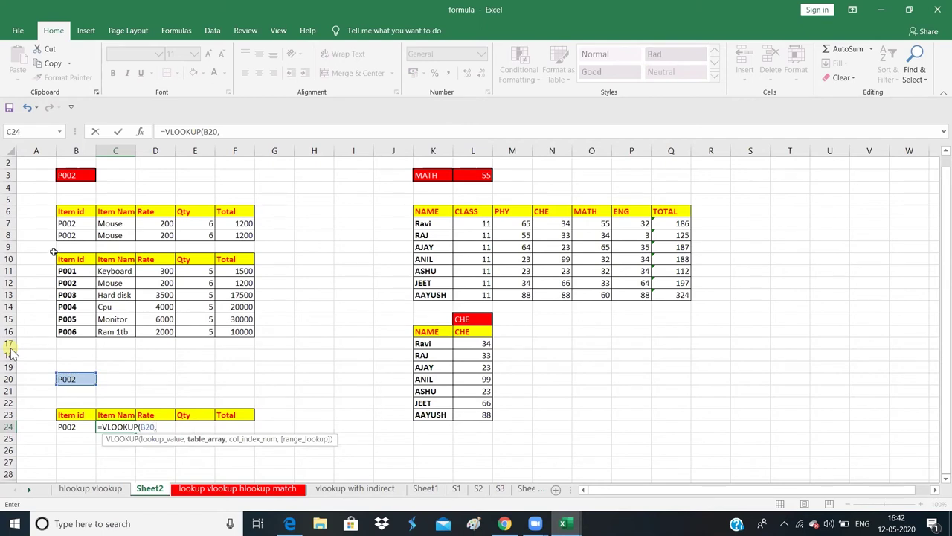
click(77, 261)
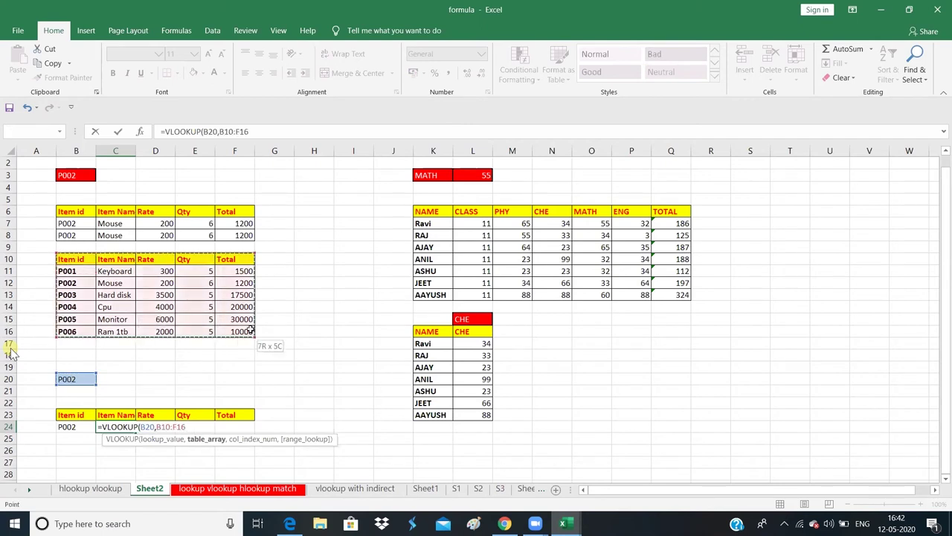
drag(76, 261, 255, 333)
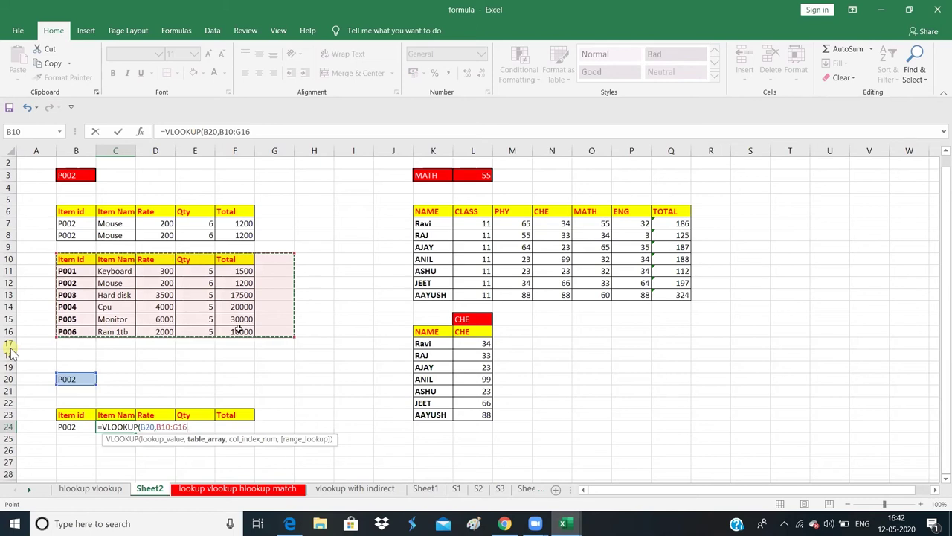
drag(222, 328, 218, 321)
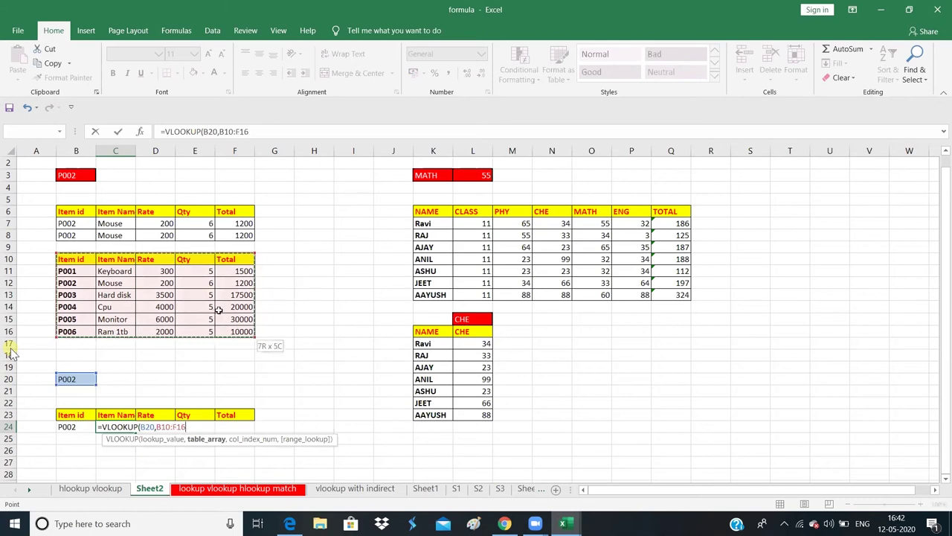
text(,2)
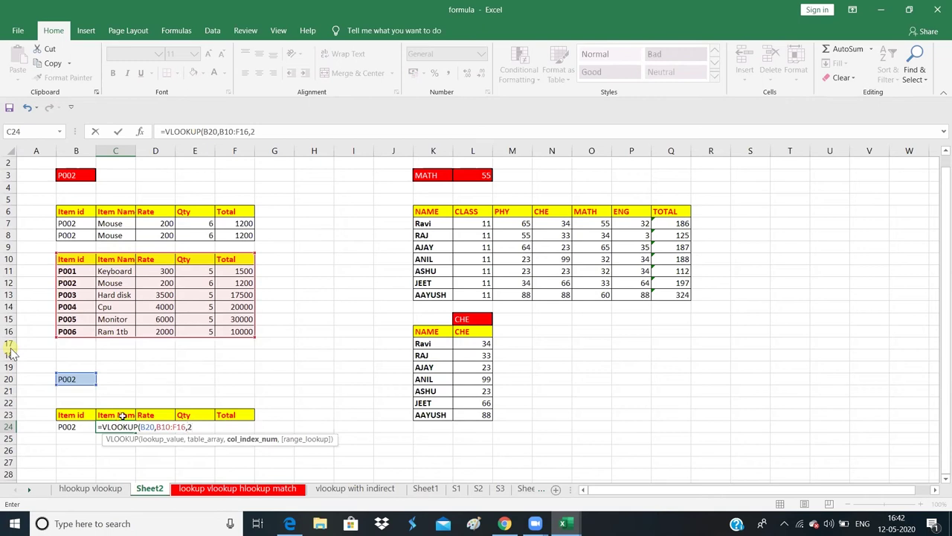
text(,0)
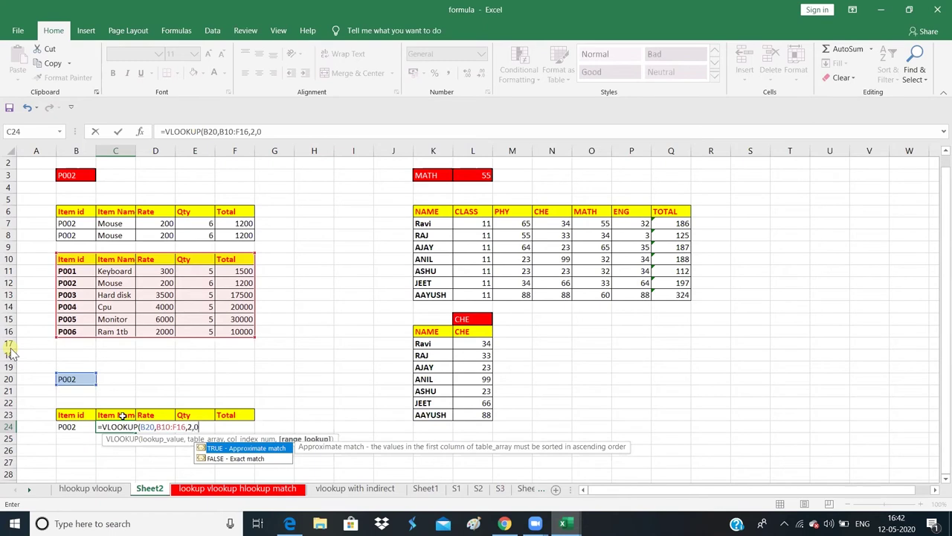
text())
key(Return)
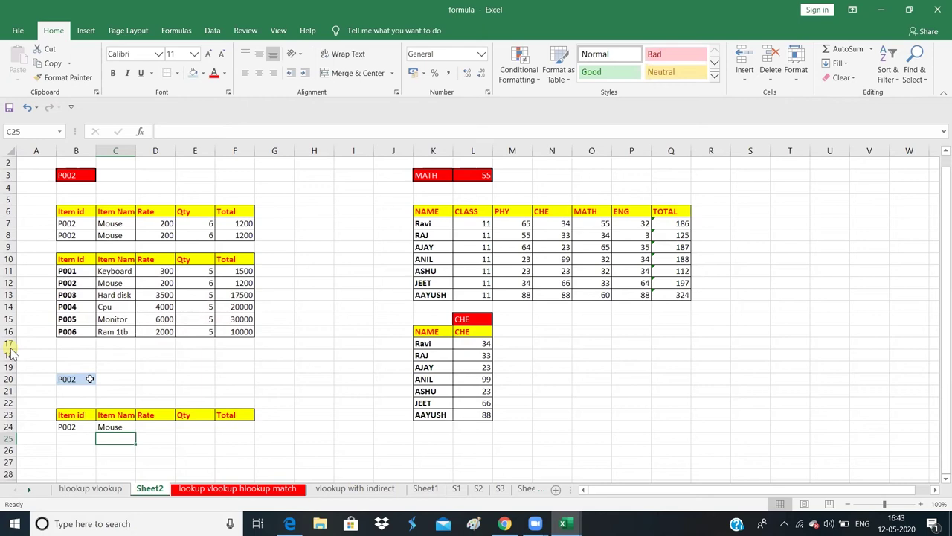
click(90, 379)
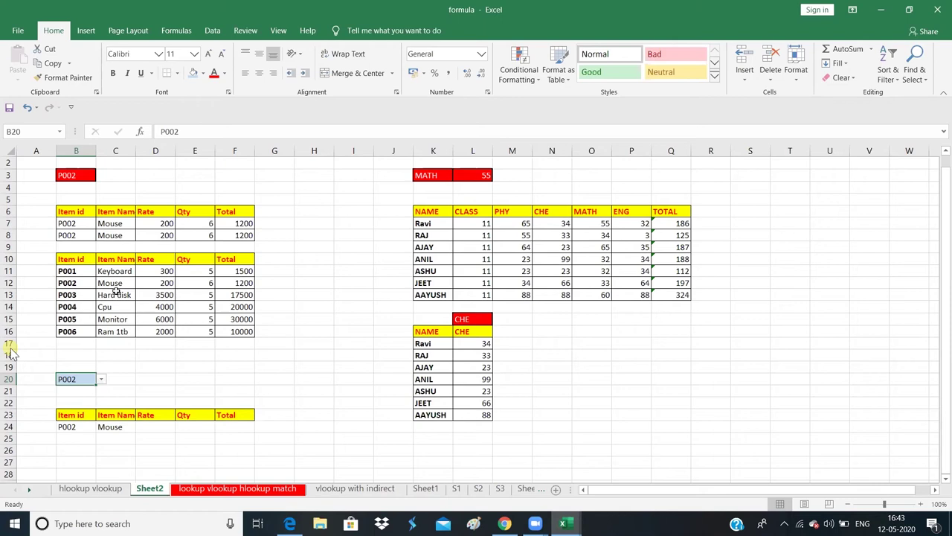
- Set B20 to P005 so row 24 shows P005 and Monitor
click(102, 379)
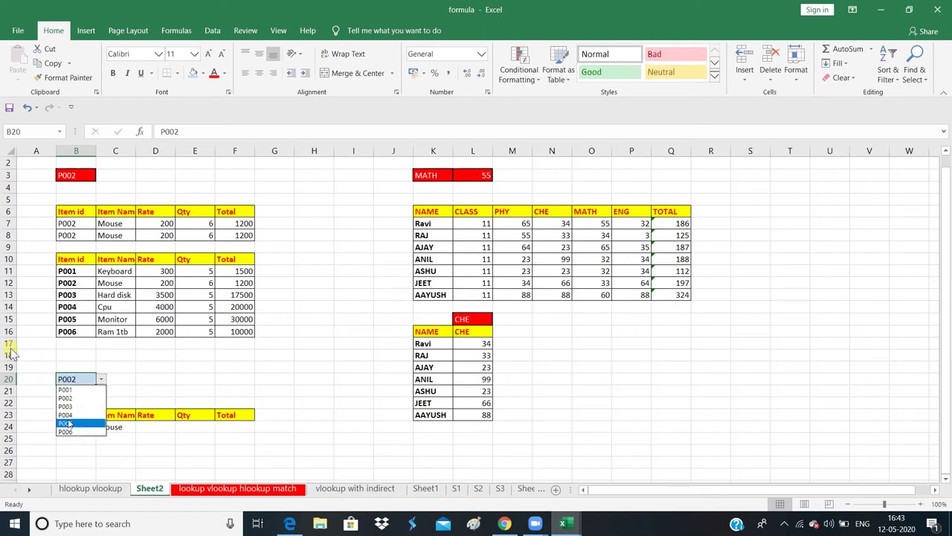
key(Escape)
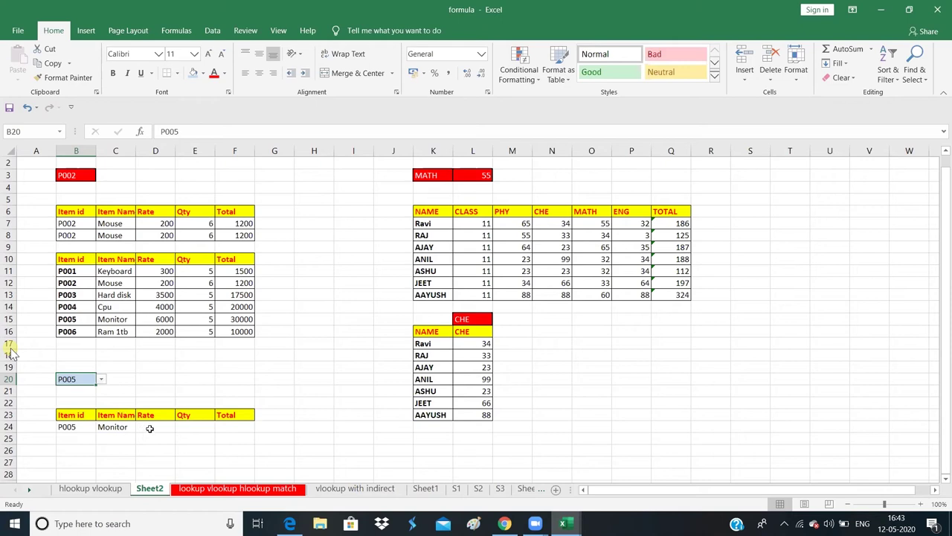
click(149, 427)
click(119, 426)
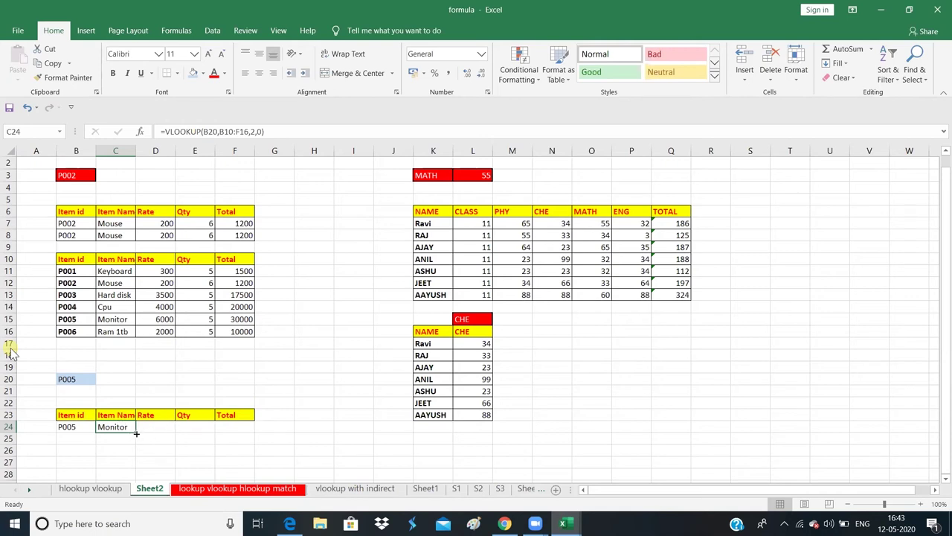
- Copy the C24 lookup across to F24, then clear the resulting #N/A cells D24:F24
drag(137, 433, 246, 432)
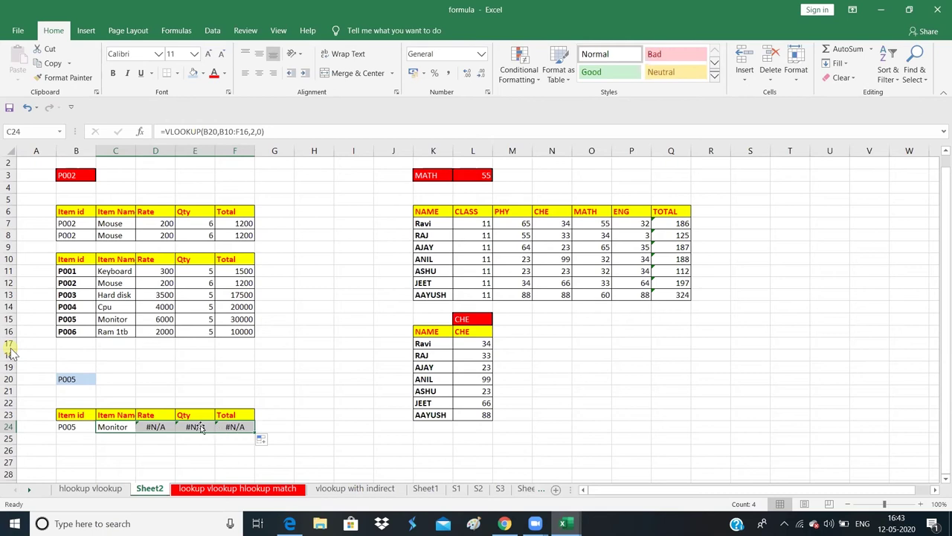
click(152, 426)
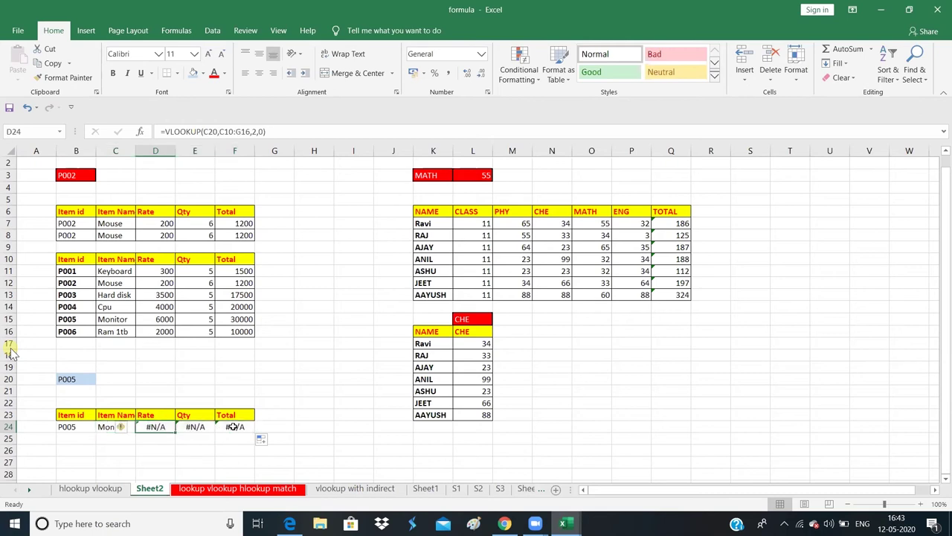
drag(152, 426, 275, 424)
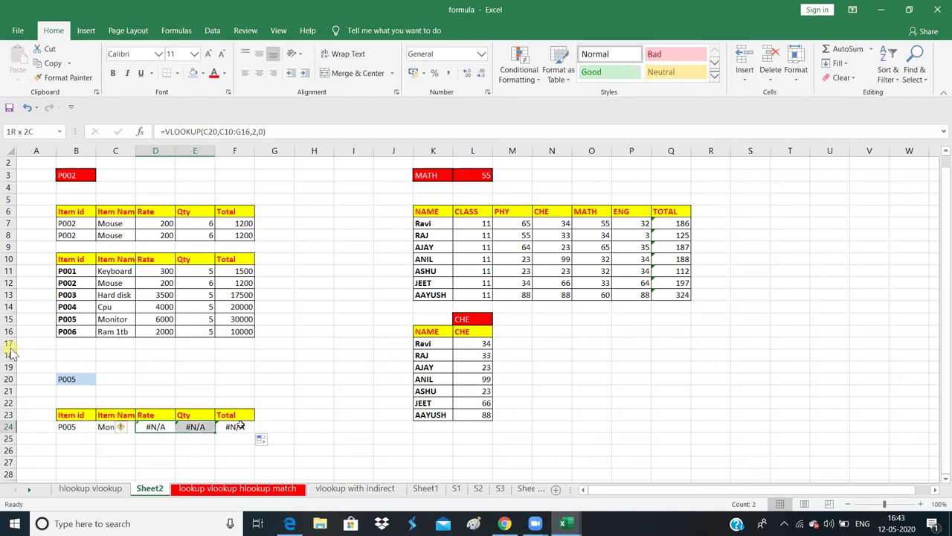
key(Delete)
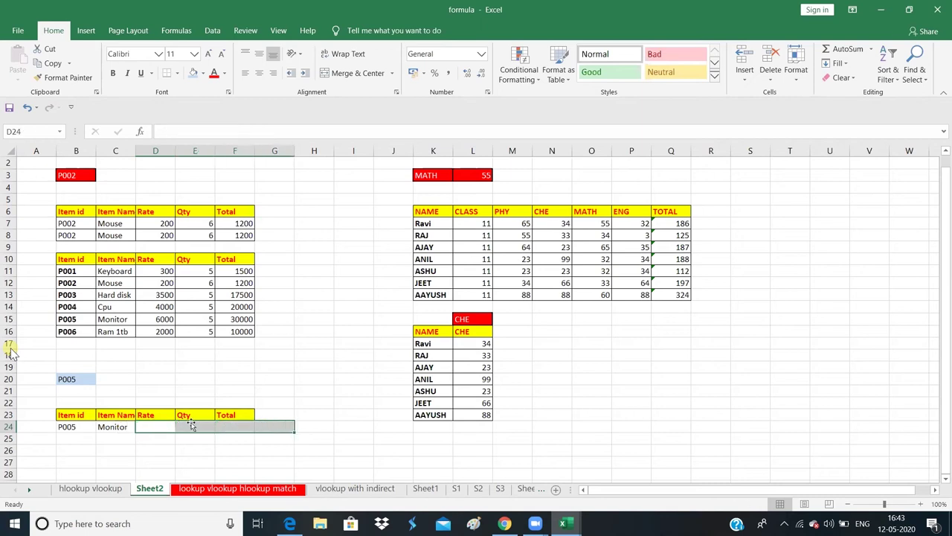
- Enter =VLOOKUP(B20,B10:F16,3,0) in D24, returning rate 6000 for P005
click(155, 424)
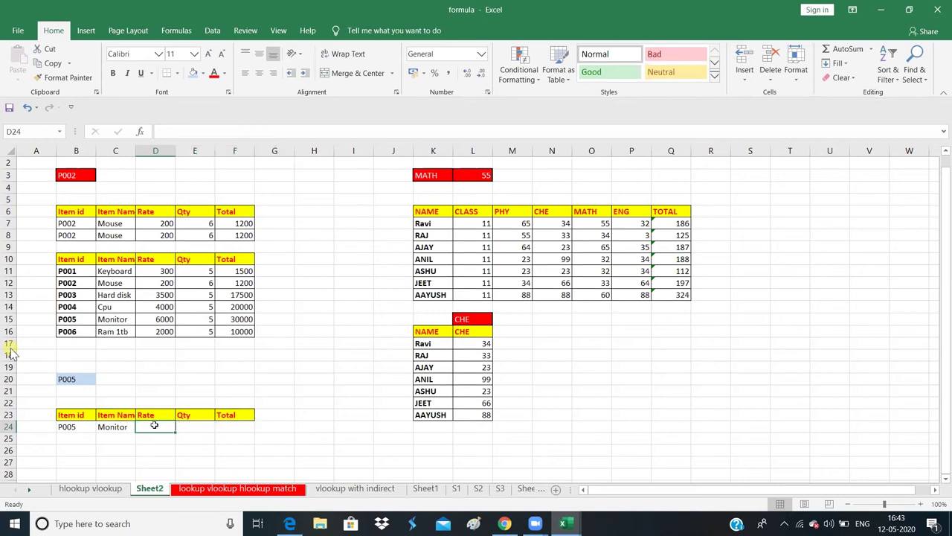
text(=)
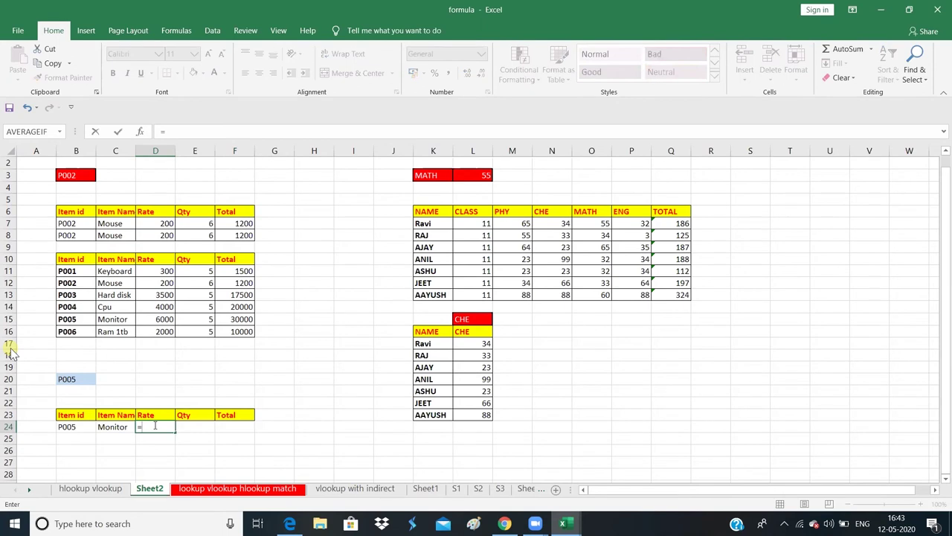
text(vl)
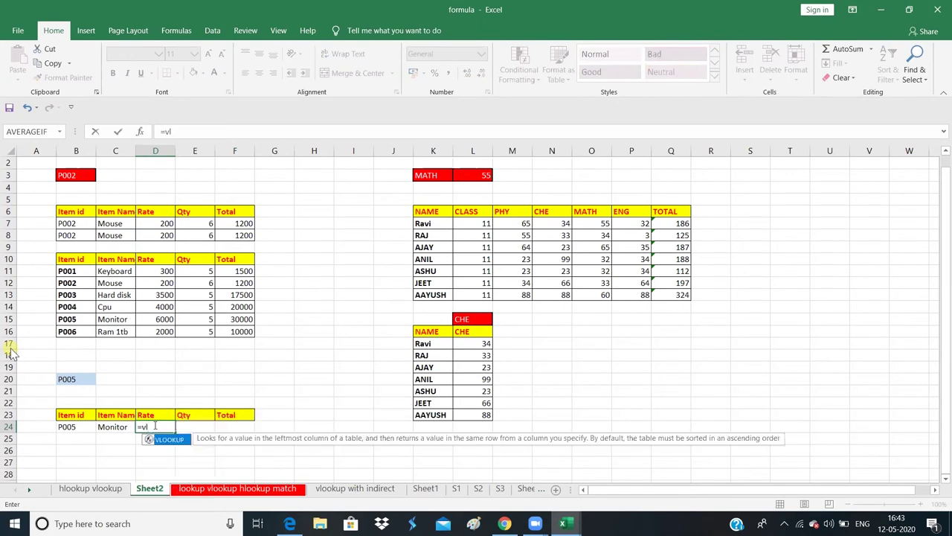
key(Tab)
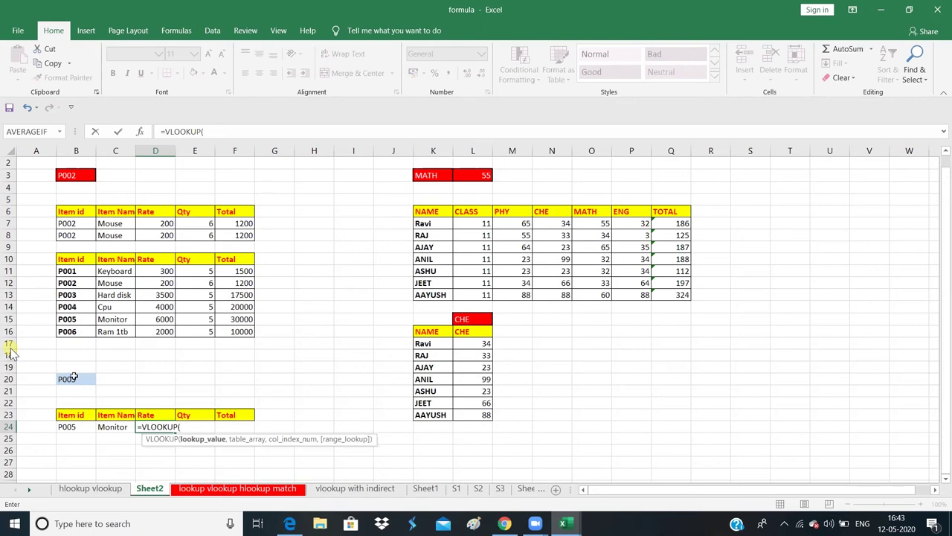
click(73, 377)
text(,)
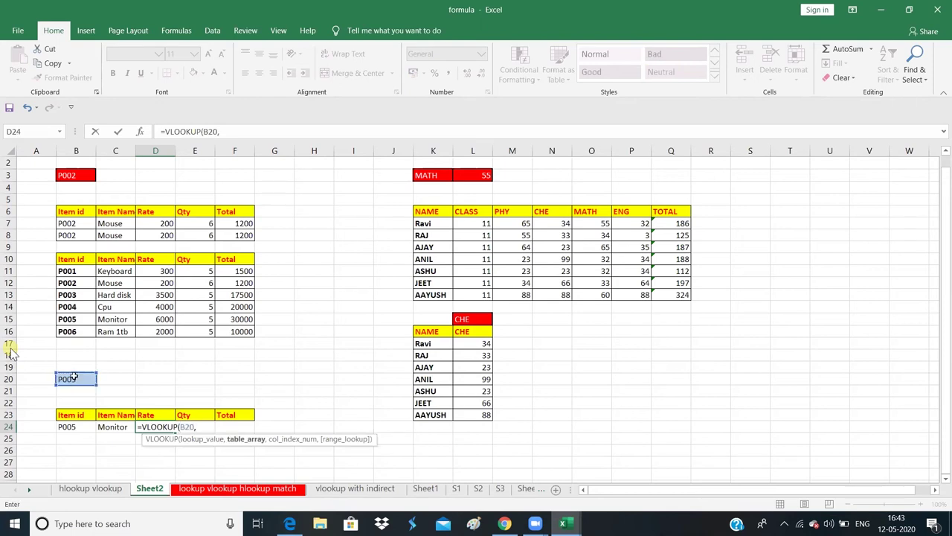
click(75, 258)
drag(95, 275, 219, 330)
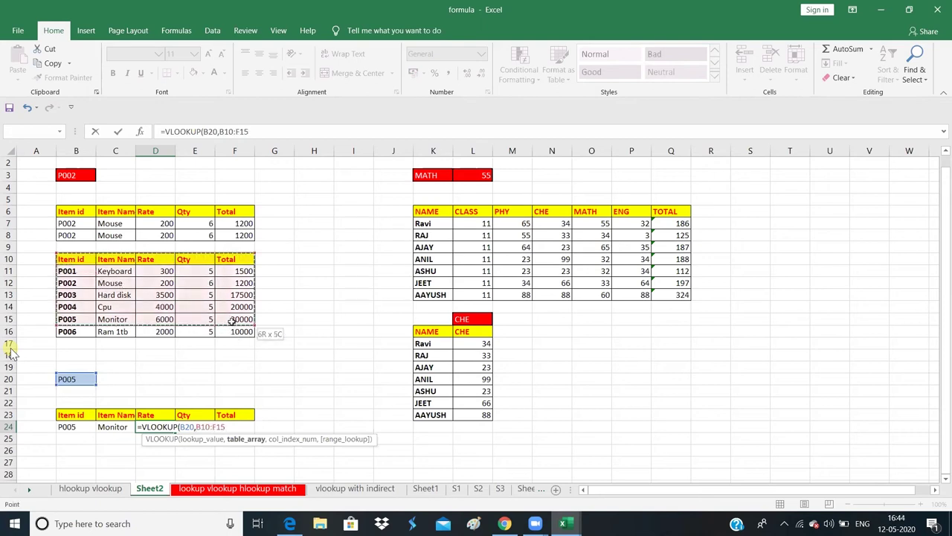
text(,)
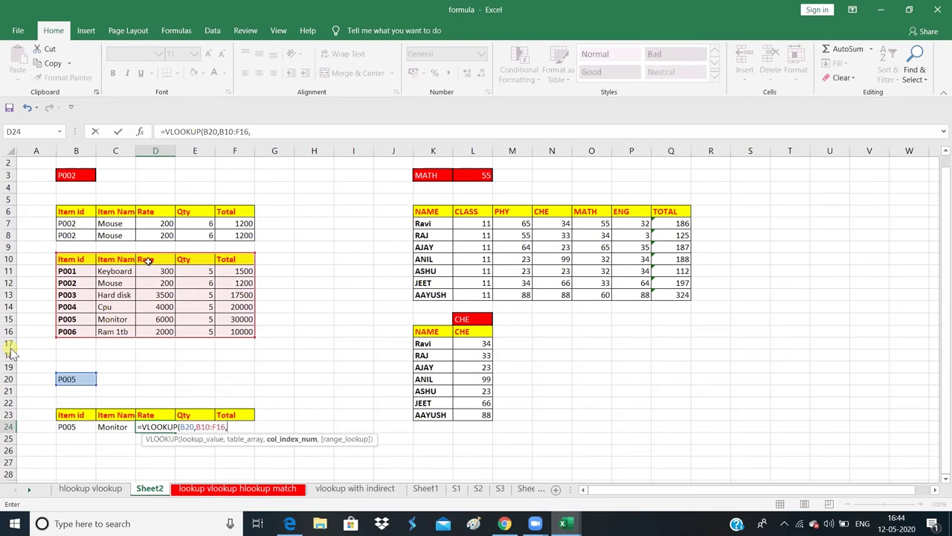
text(3)
text(,0))
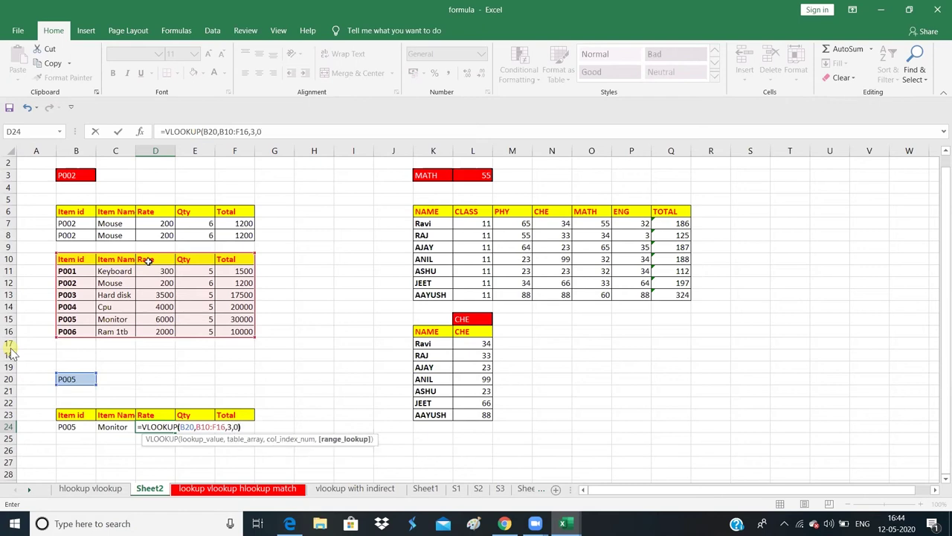
key(Return)
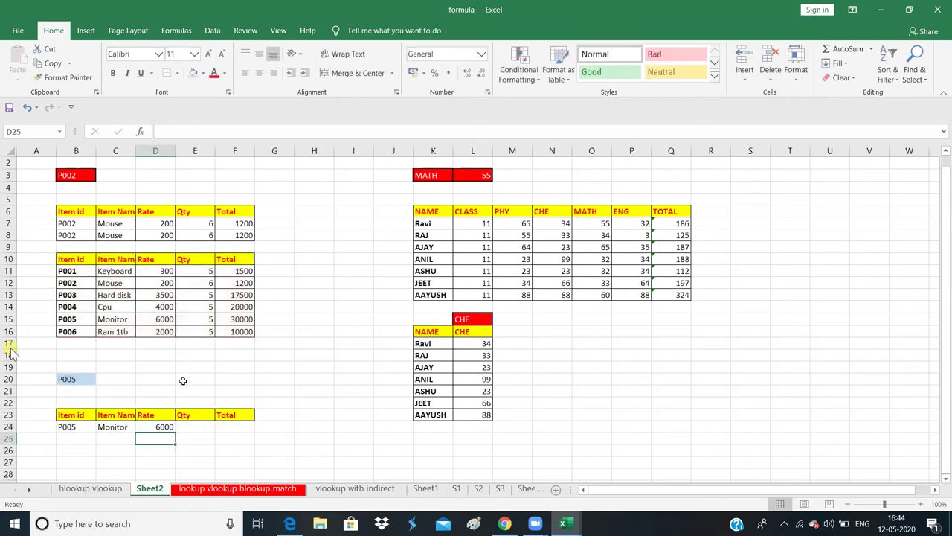
- Enter =VLOOKUP(B20,B10:F16,4,0) in Qty cell E24, returning 5 for P005
drag(72, 319, 159, 317)
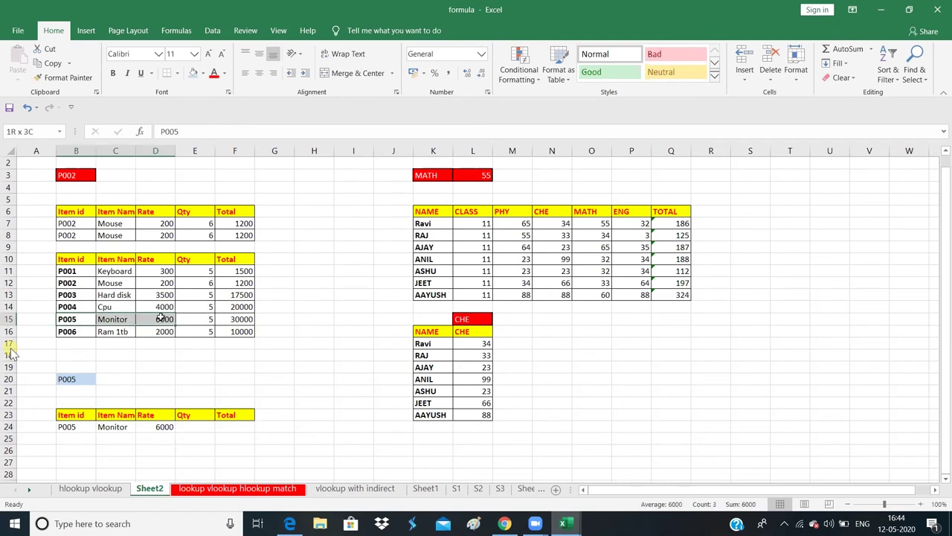
click(191, 435)
text(=)
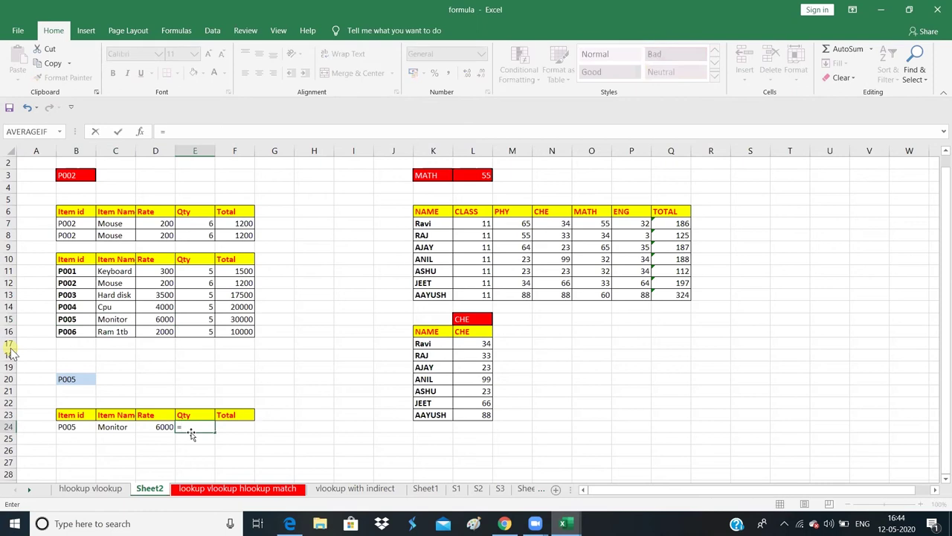
text(vlo)
key(Tab)
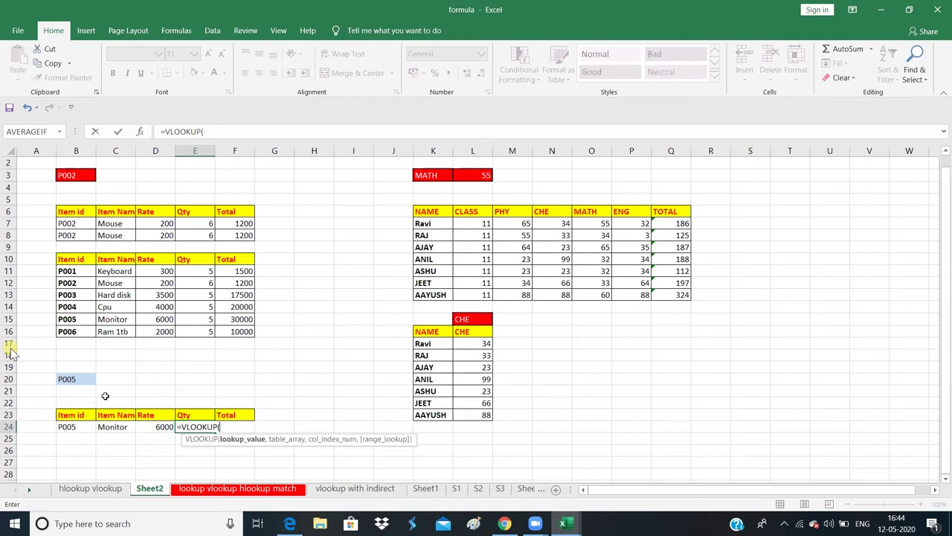
click(76, 380)
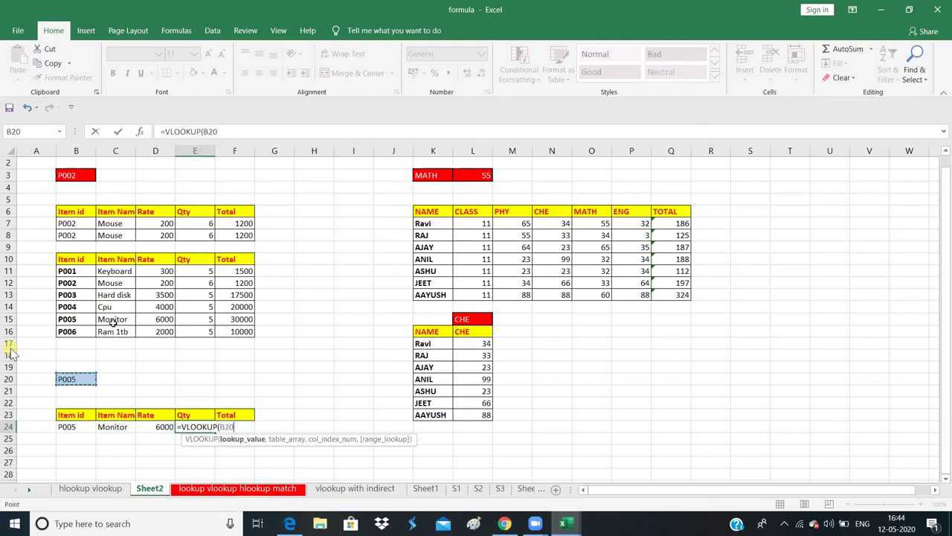
text(,)
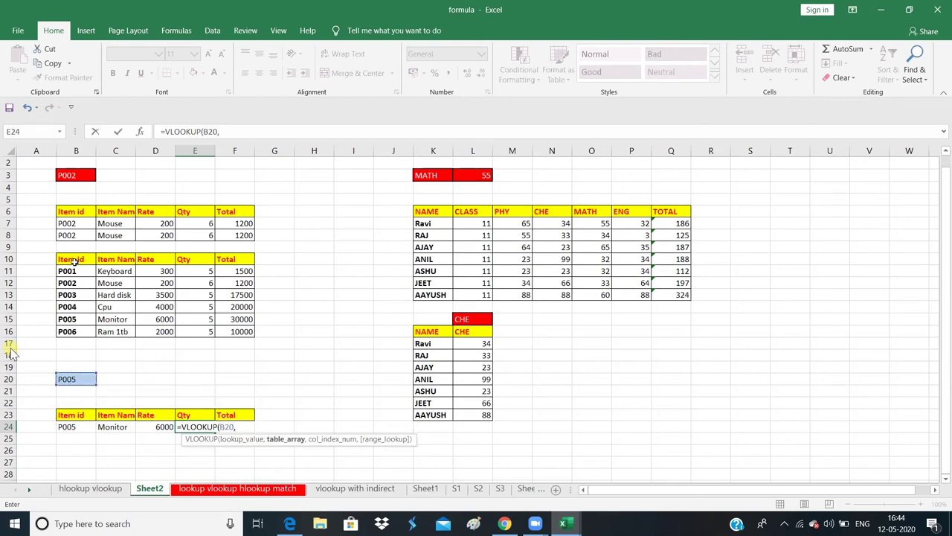
drag(82, 261, 248, 332)
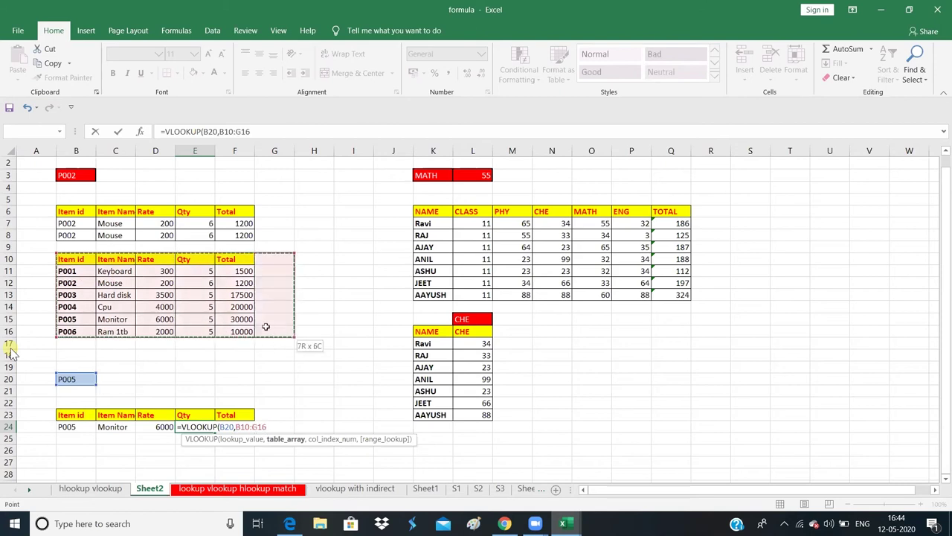
drag(247, 332, 244, 330)
text(,)
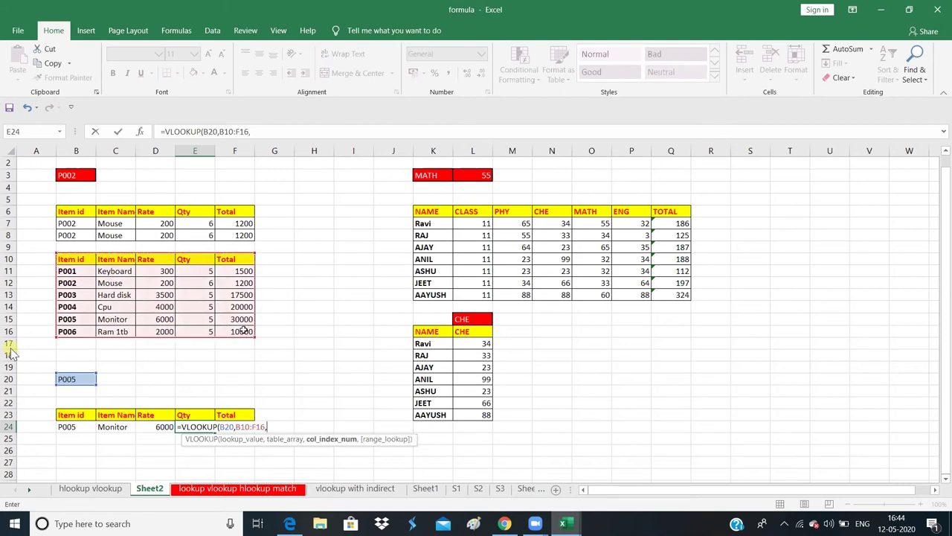
text(4,0)
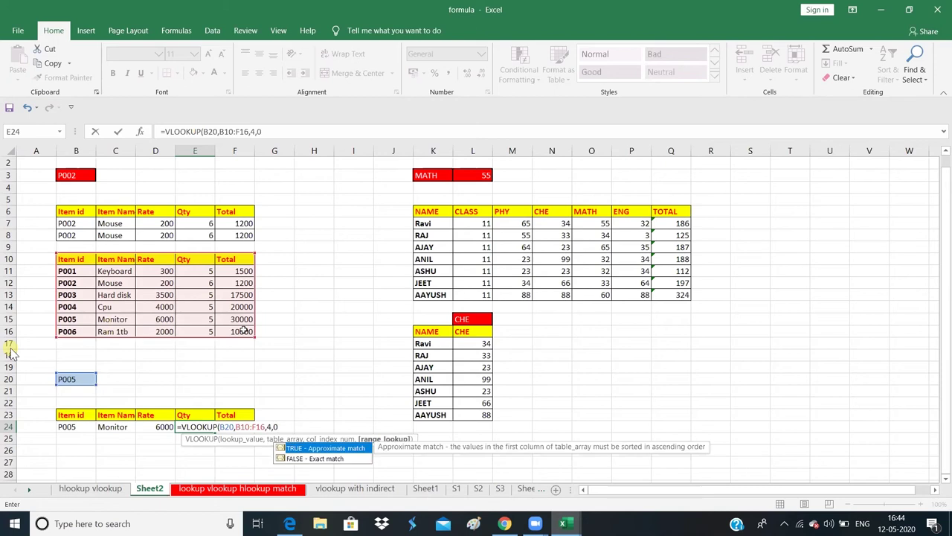
text())
key(Return)
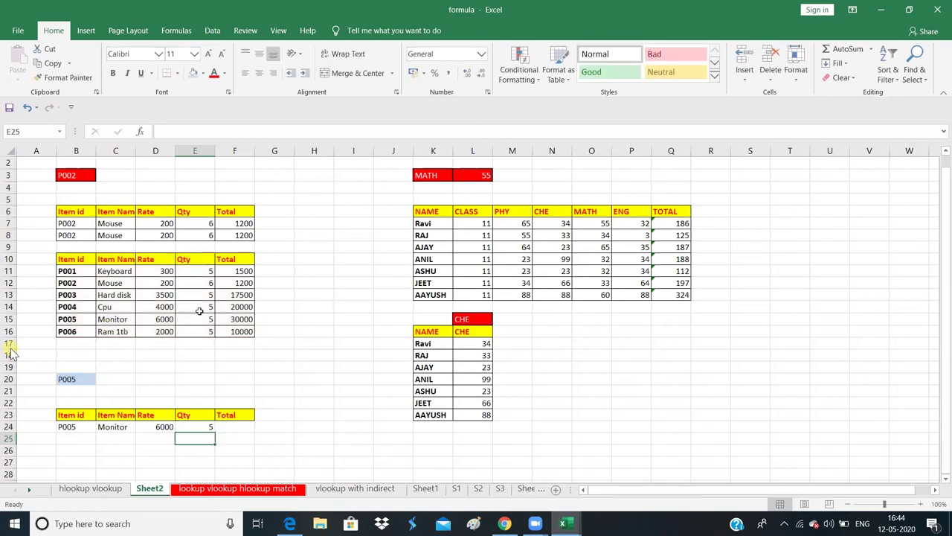
- Enter =VLOOKUP(B20,B10:F16,5,0) in Total cell F24, returning 30000 for P005
click(236, 424)
text(=)
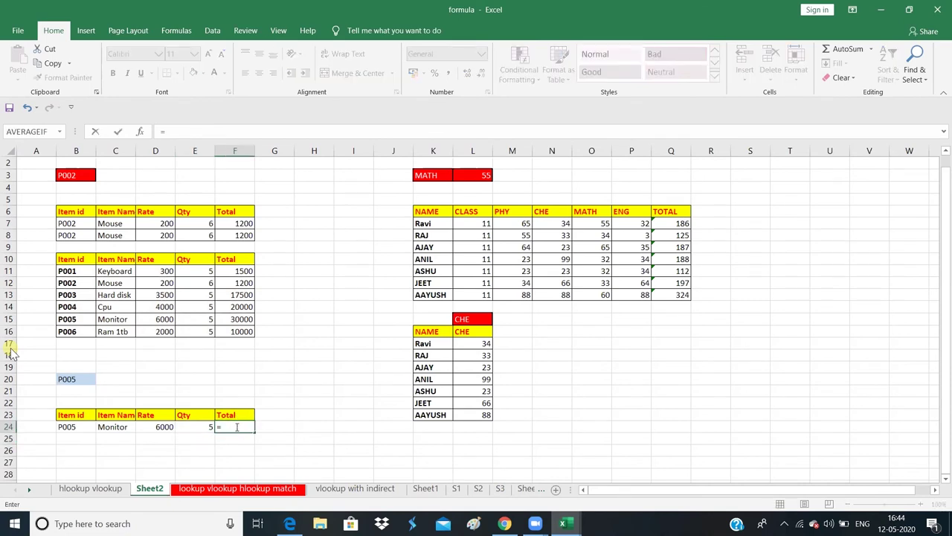
text(vlo)
key(Tab)
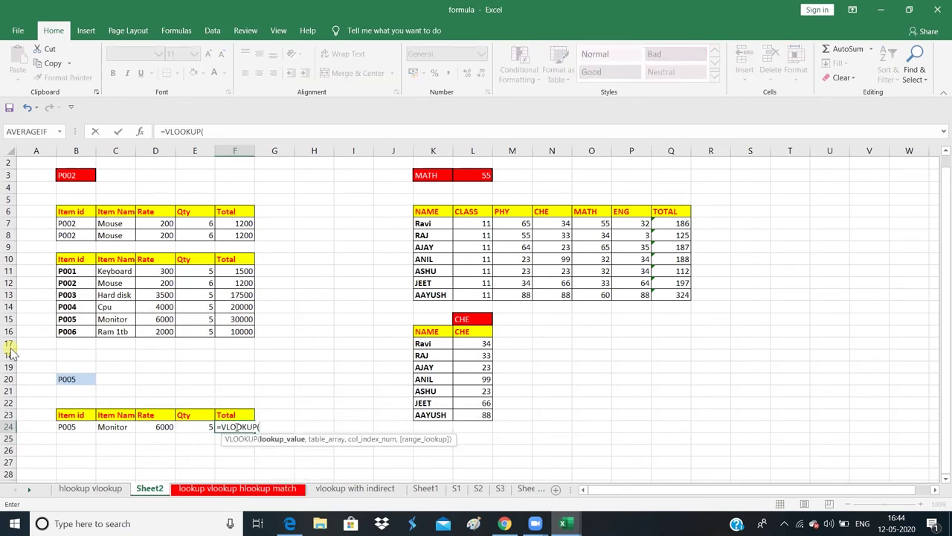
click(72, 380)
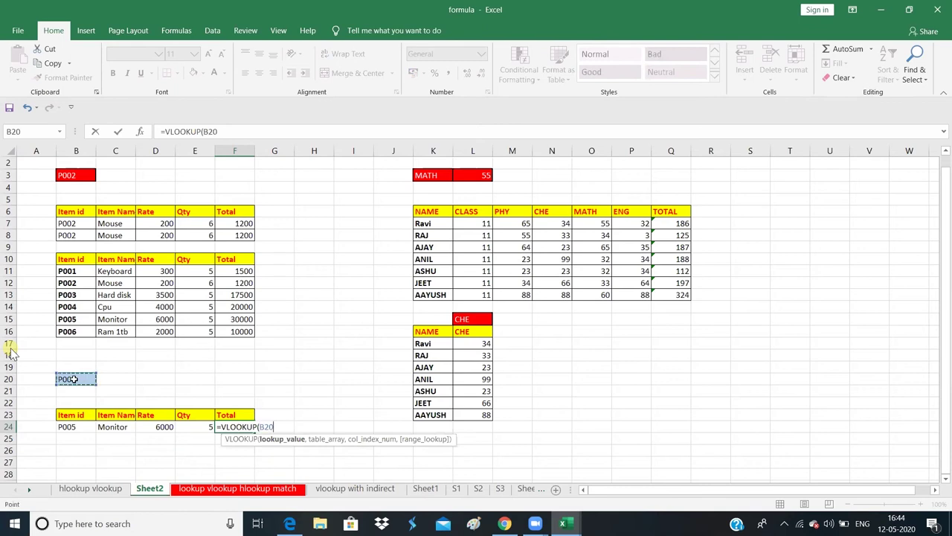
text(,)
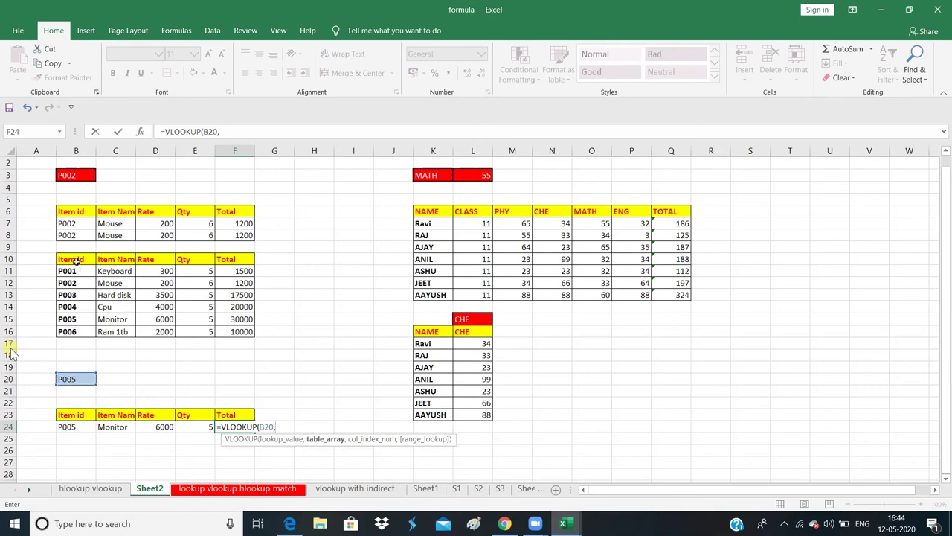
click(73, 259)
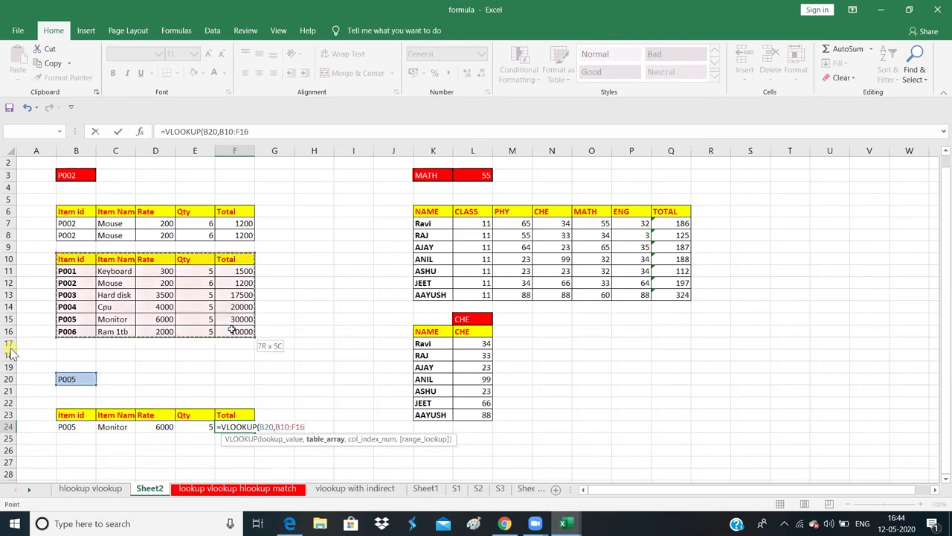
drag(230, 328, 232, 331)
text(,)
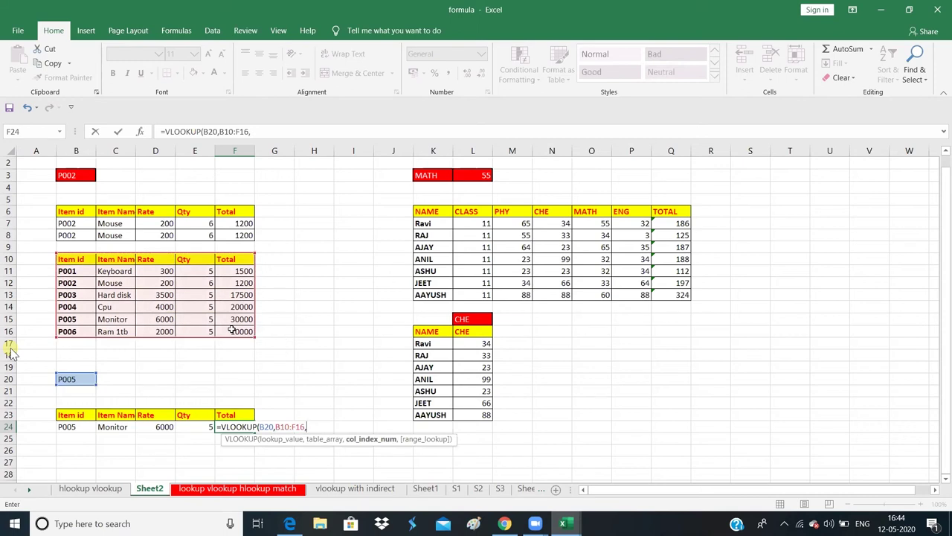
text(5,0)
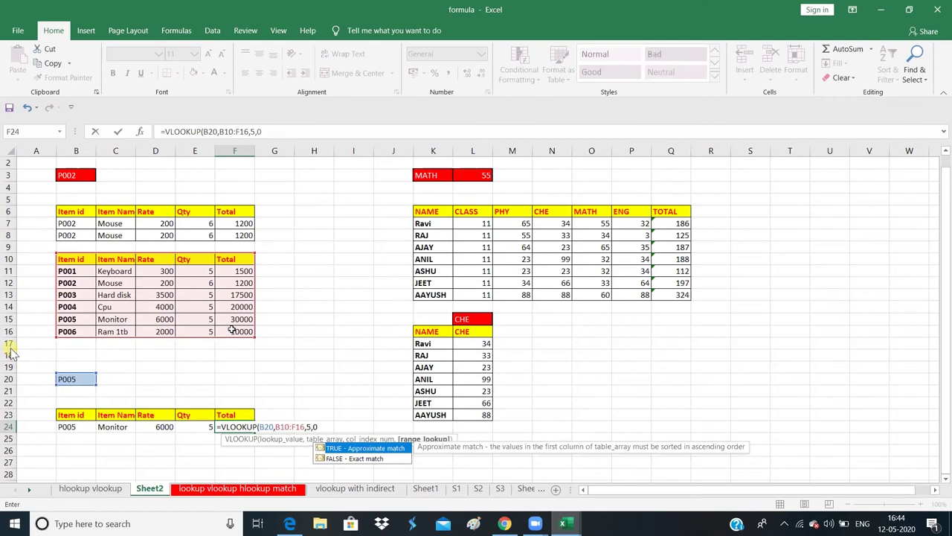
text())
key(Return)
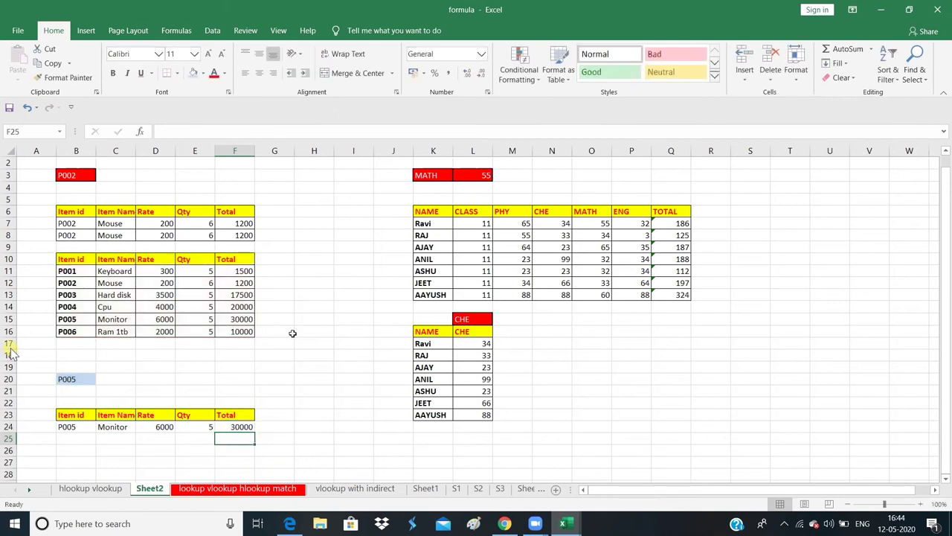
click(293, 333)
click(68, 316)
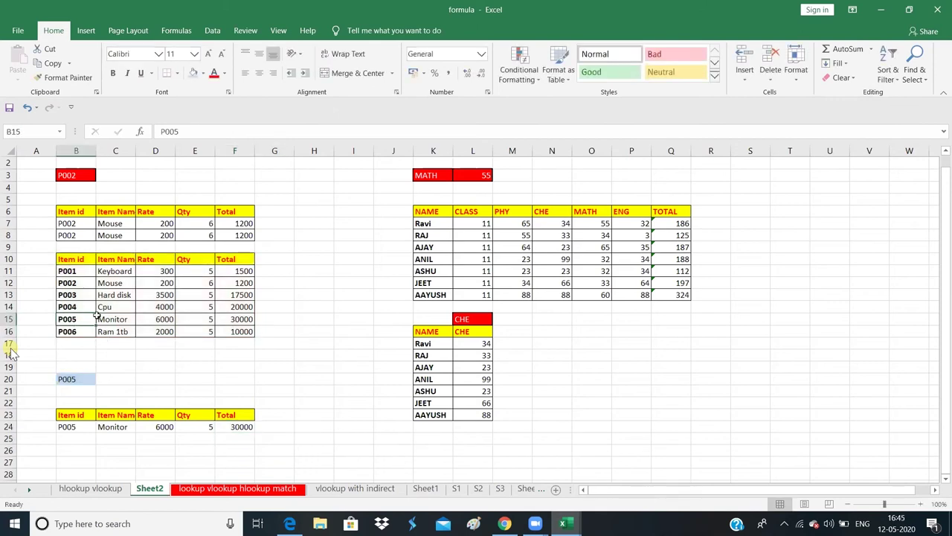
- Compare P005's table row, then set B20 to item P004
drag(69, 316, 279, 320)
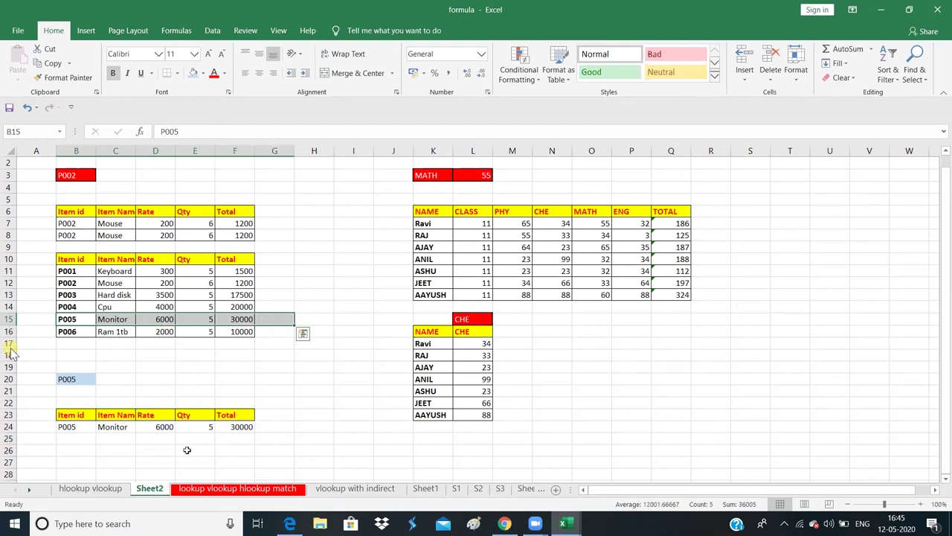
click(84, 379)
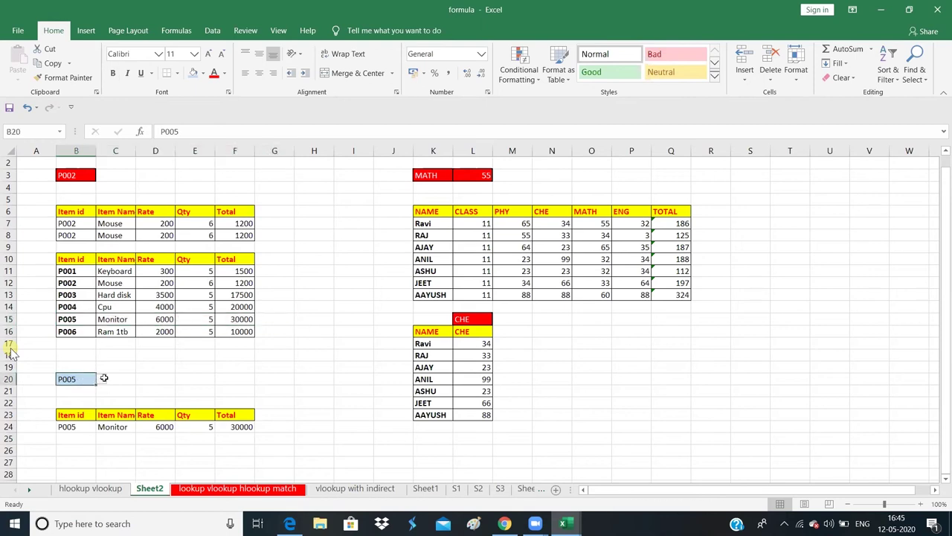
click(101, 378)
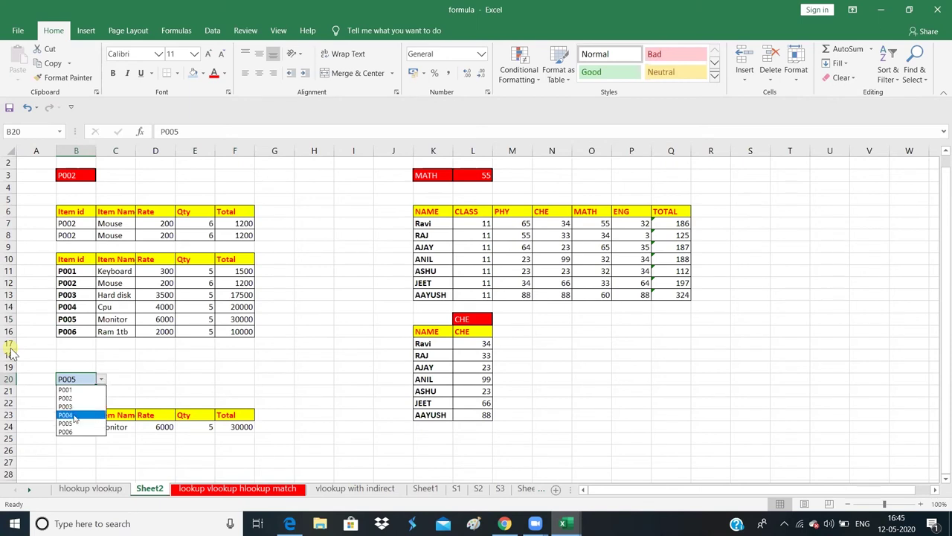
click(74, 415)
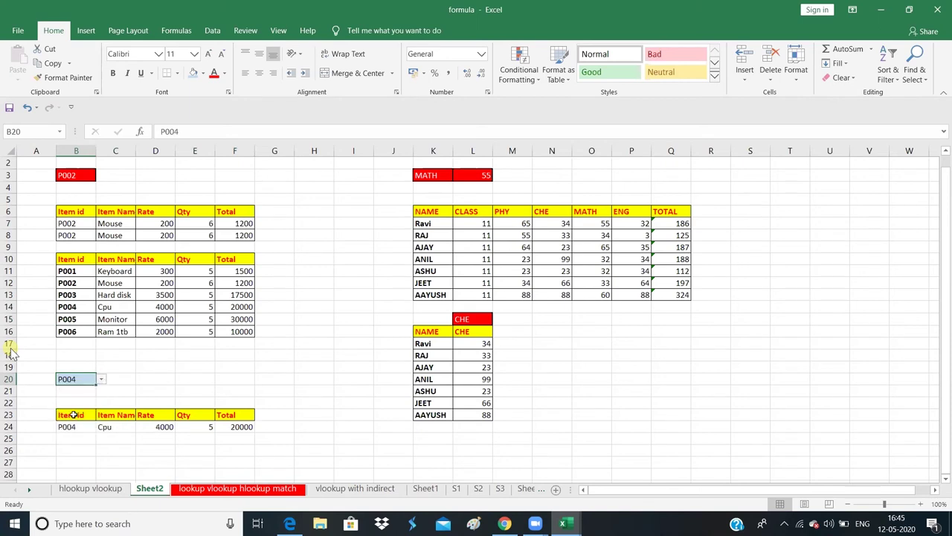
- Change the quantities in E14:E16 to 1, 2 and 7
click(209, 307)
text(1)
key(Return)
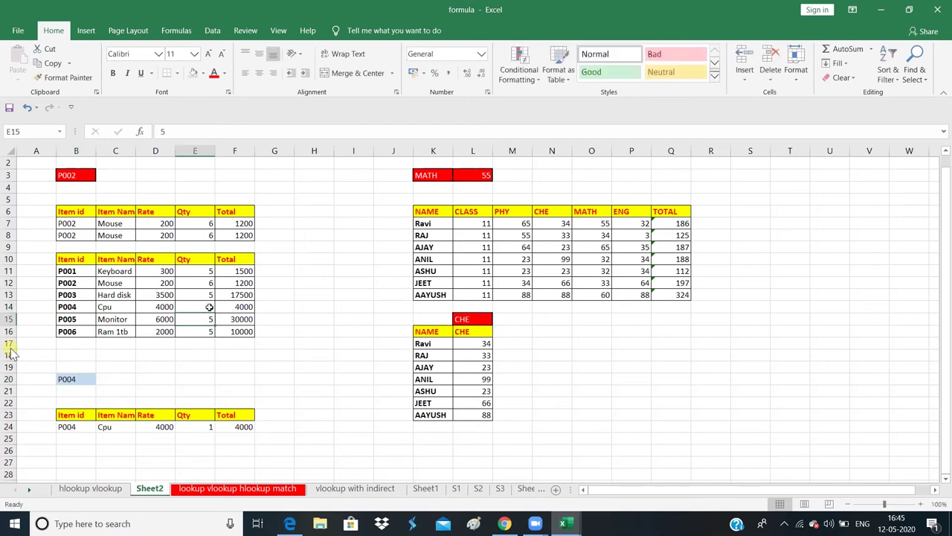
text(2)
key(Return)
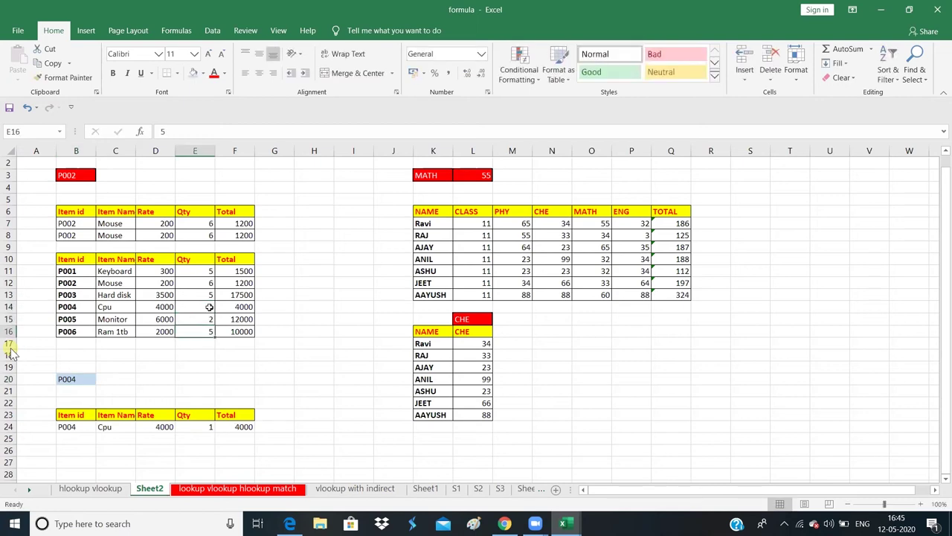
text(7)
key(Return)
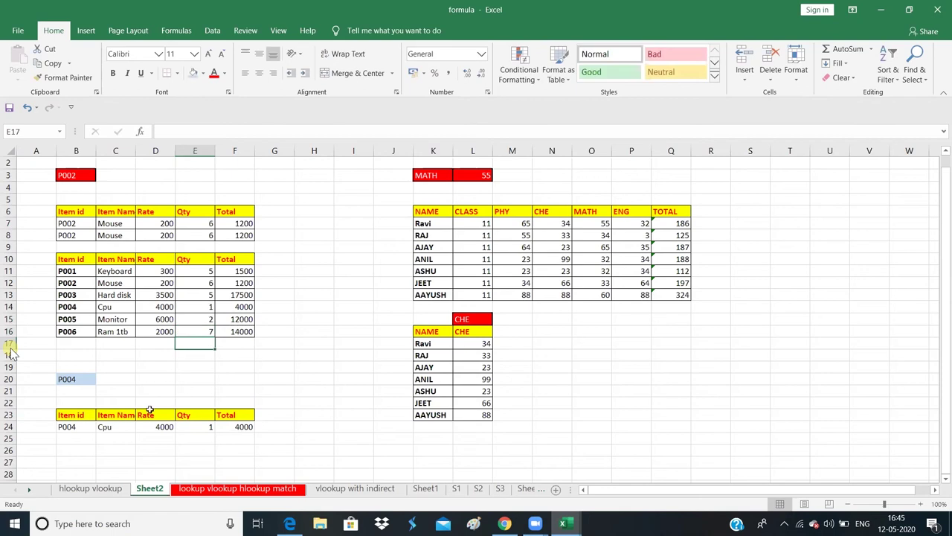
- Test B20 with P005 and P006, ending on P002 so row 24 shows Mouse
click(91, 378)
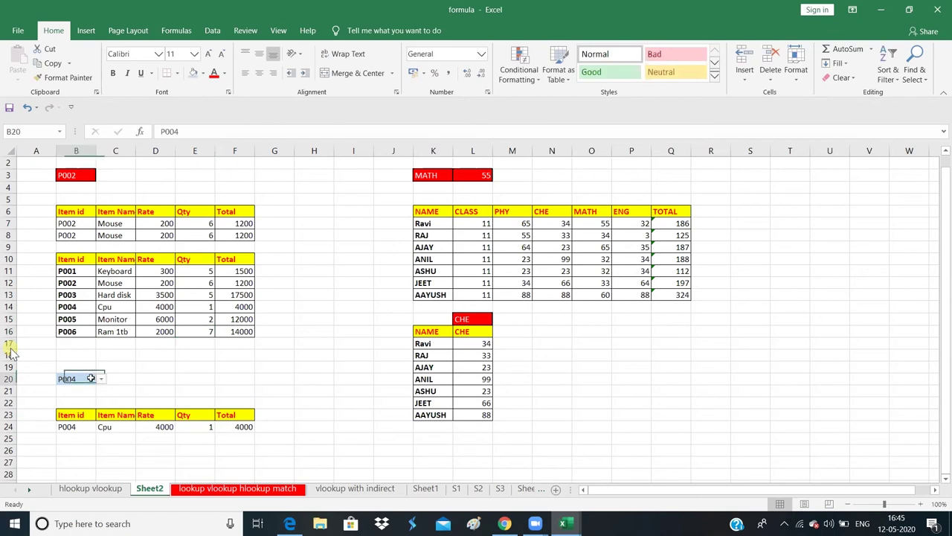
click(101, 379)
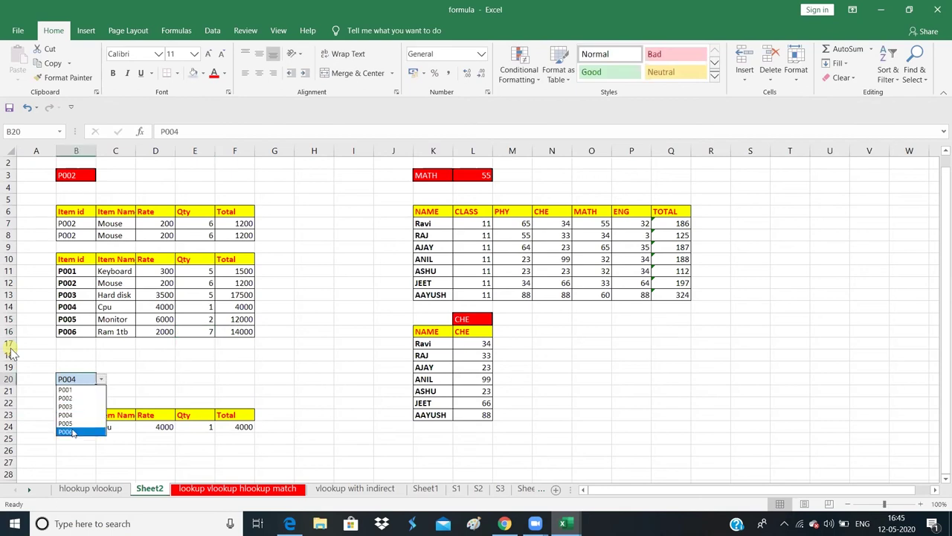
click(69, 422)
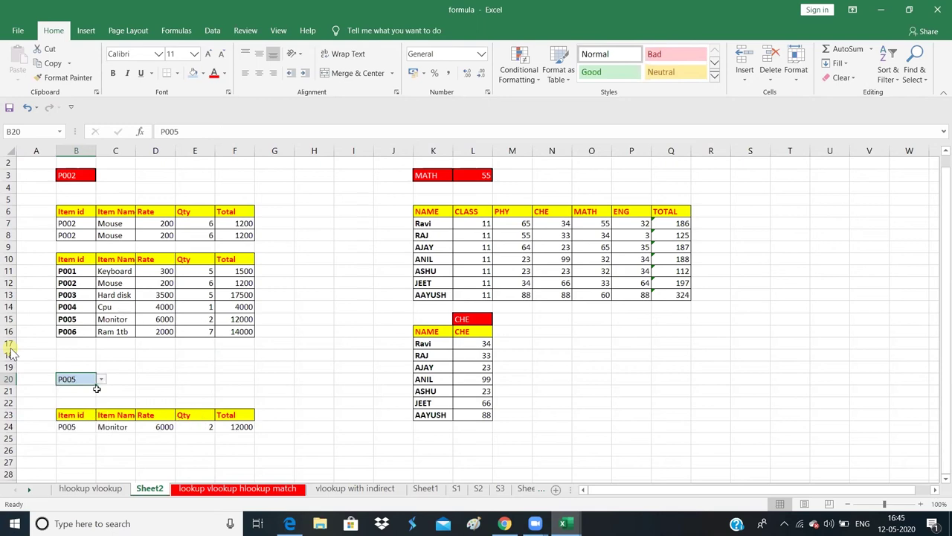
click(101, 378)
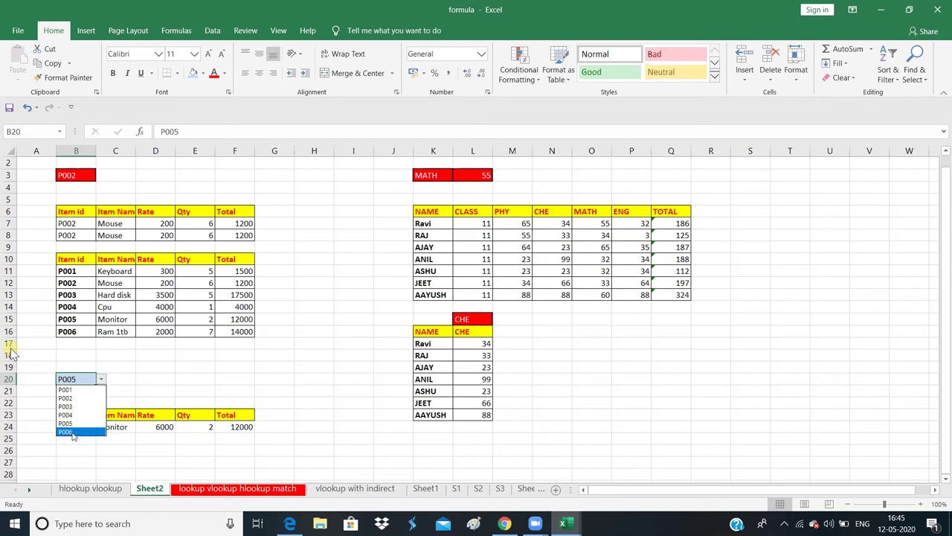
click(72, 432)
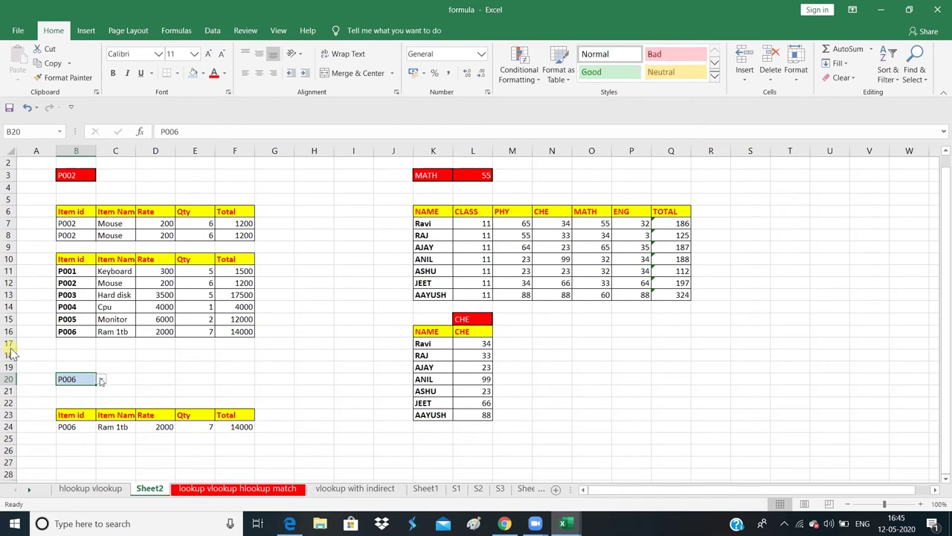
click(101, 380)
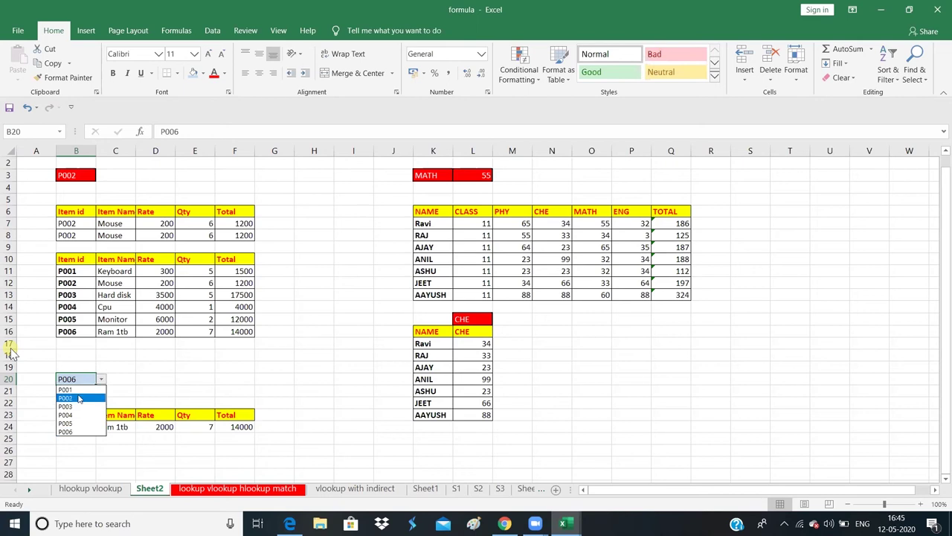
click(77, 397)
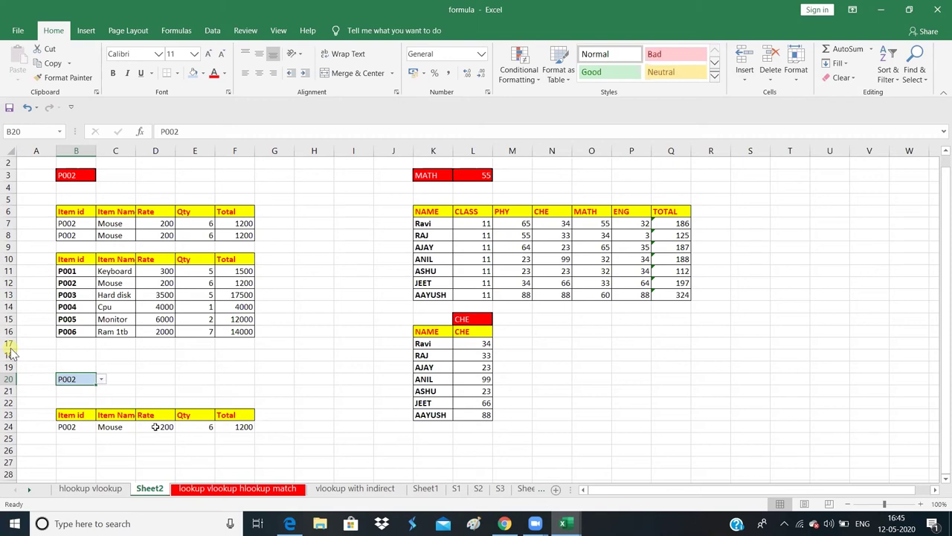
click(159, 234)
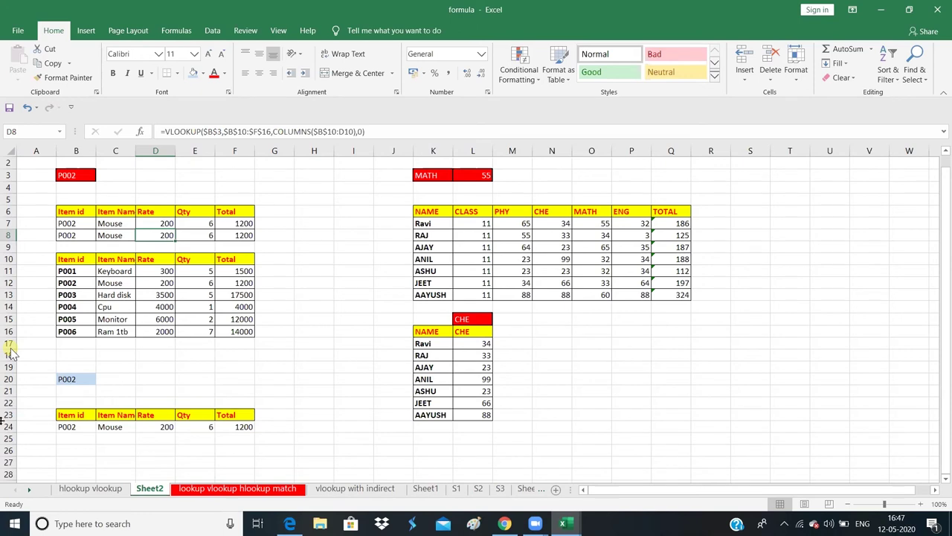
- In B25, enter =VLOOKUP($B$20,$B$10:$F$16, with absolute references and begin the column argument
click(78, 438)
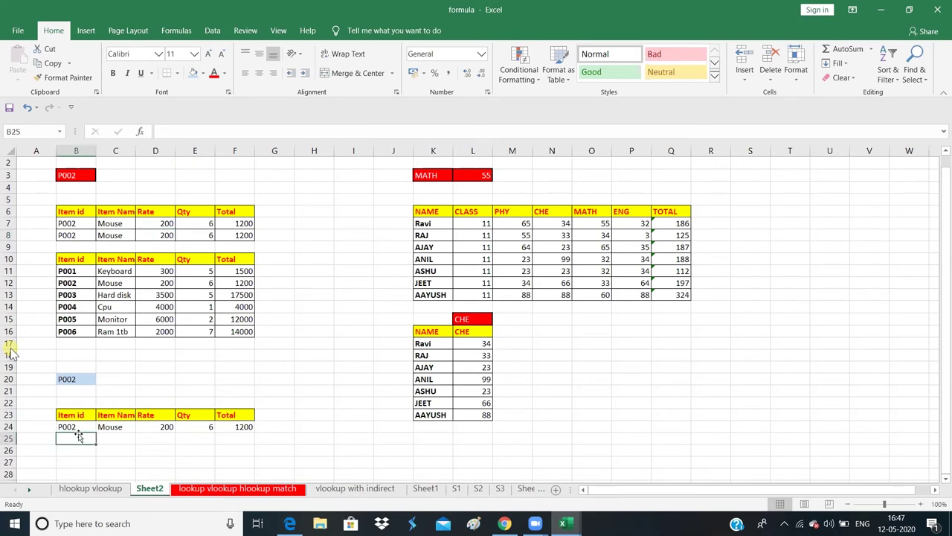
text(=v)
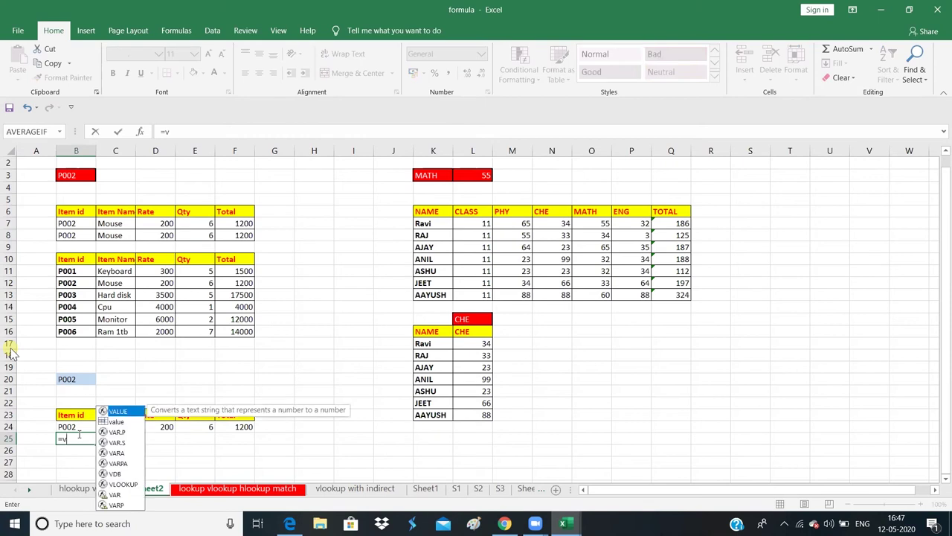
text(o)
key(BackSpace)
text(lo)
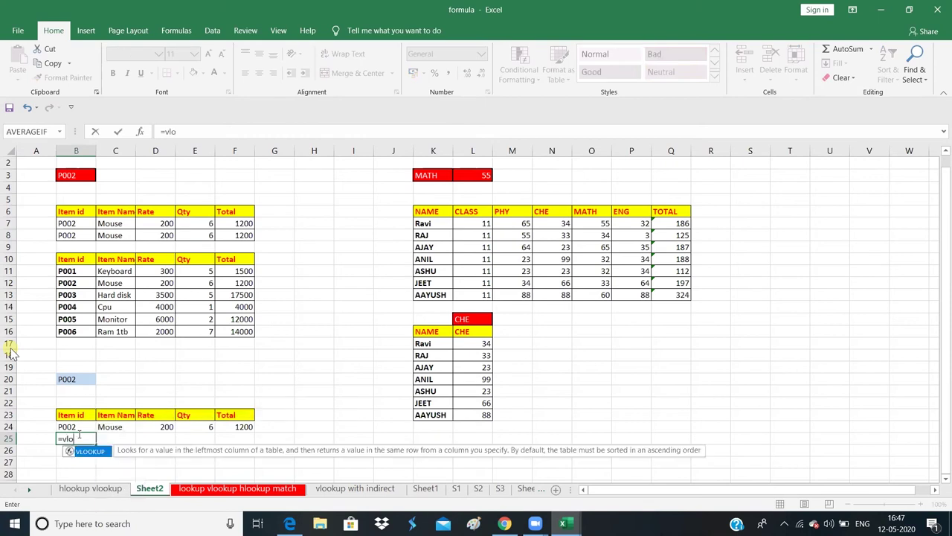
key(Tab)
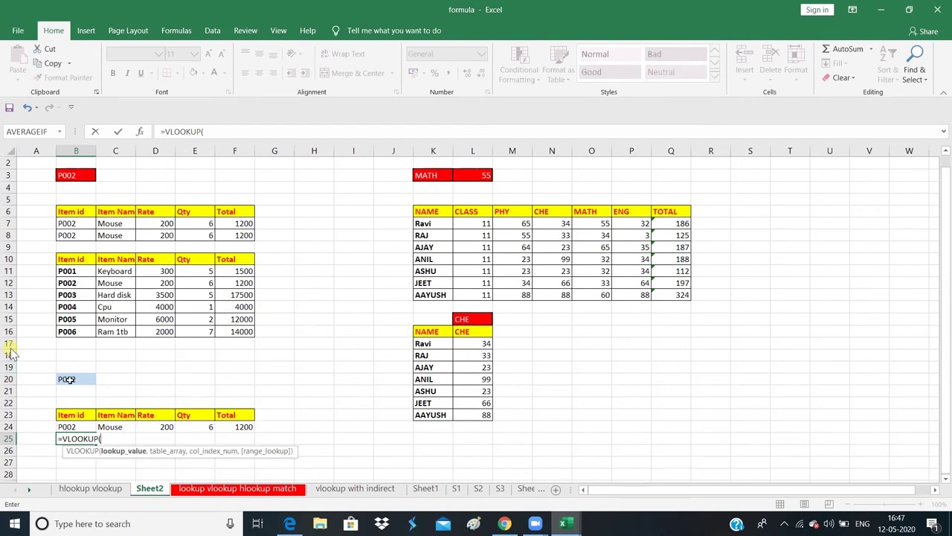
click(69, 379)
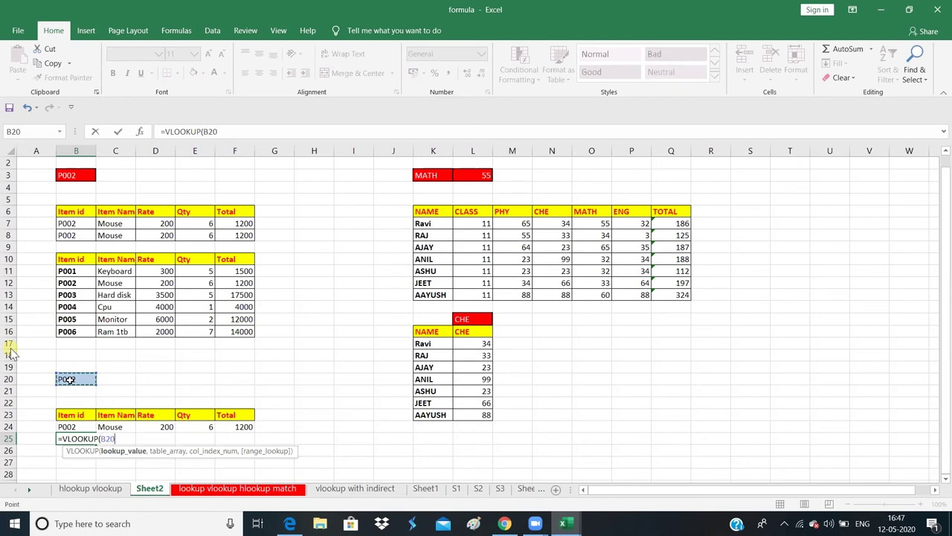
key(F4)
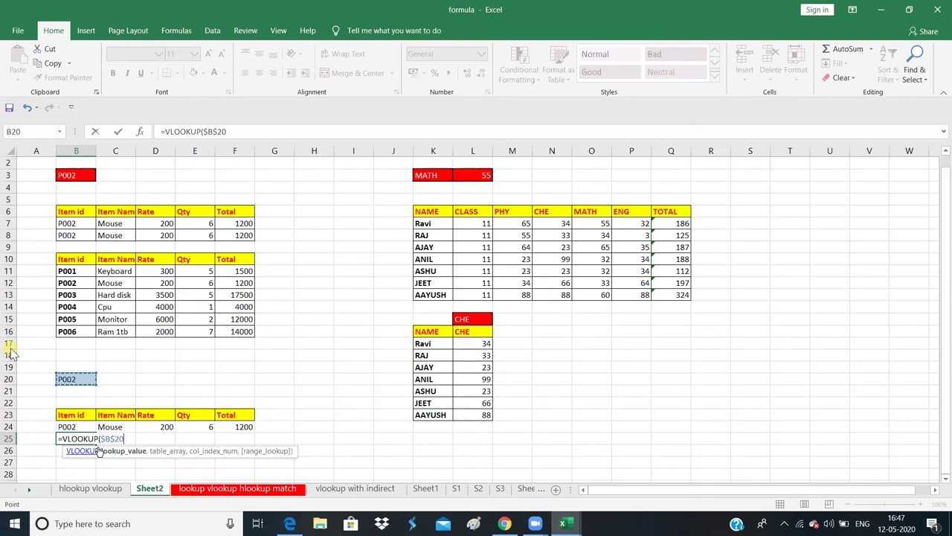
text(,,)
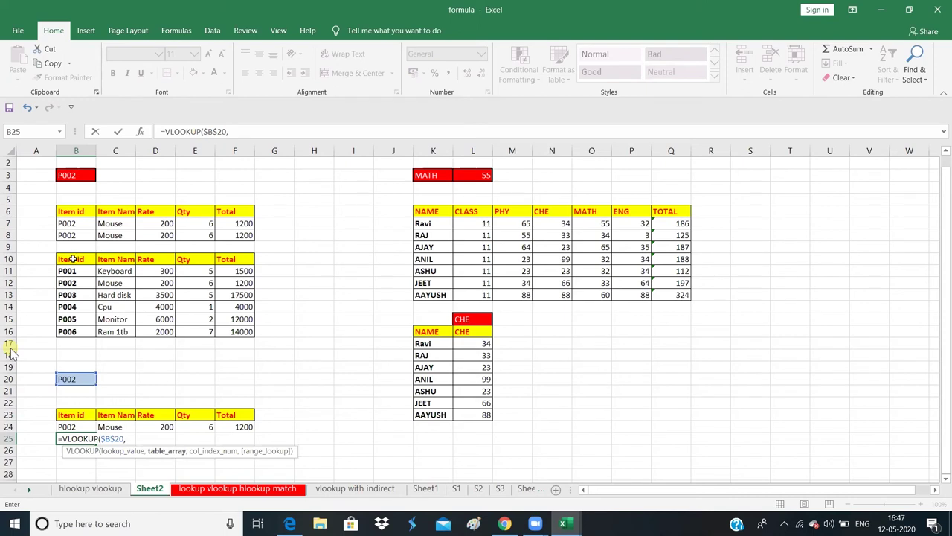
drag(73, 259, 222, 329)
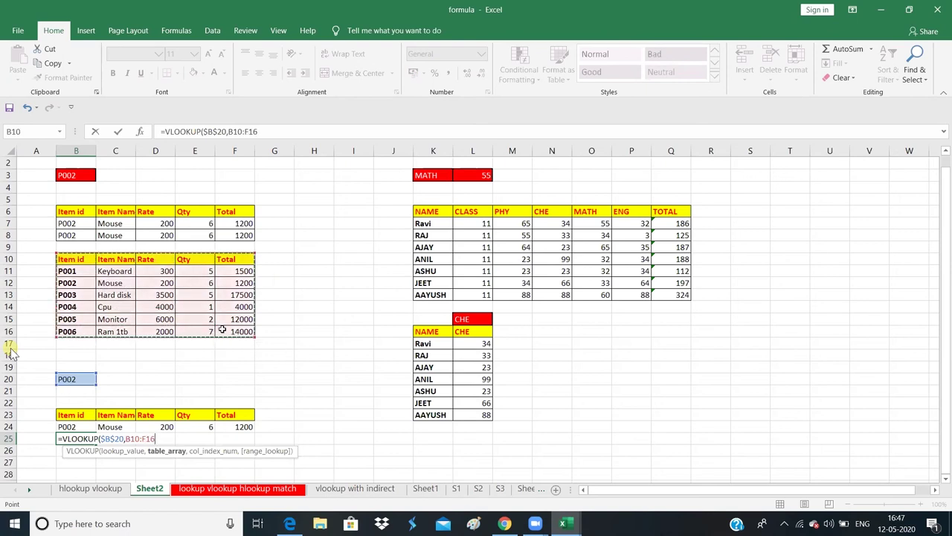
key(F4)
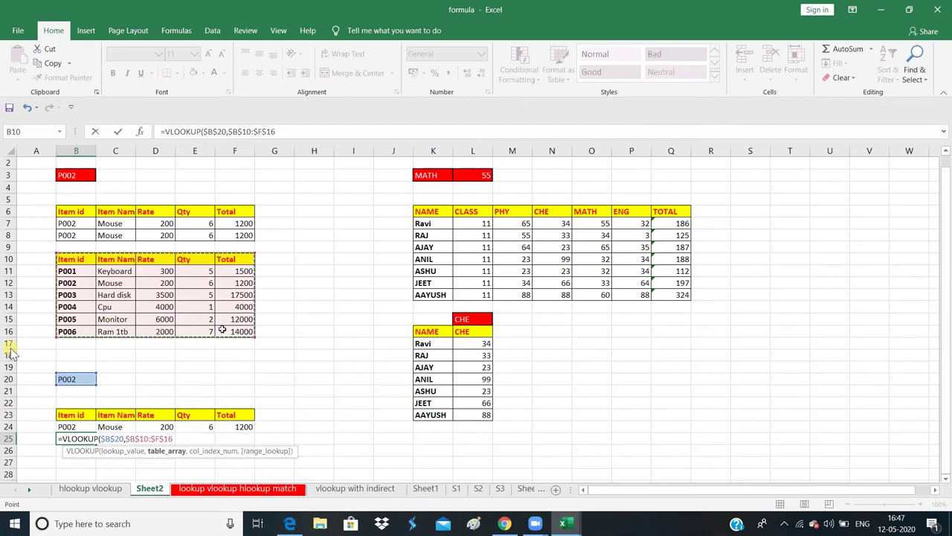
text(,)
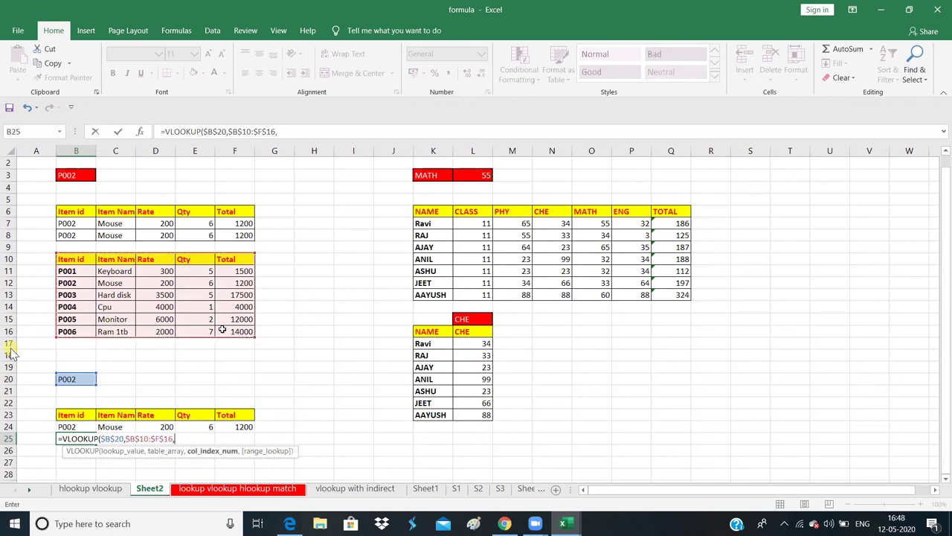
text(colu)
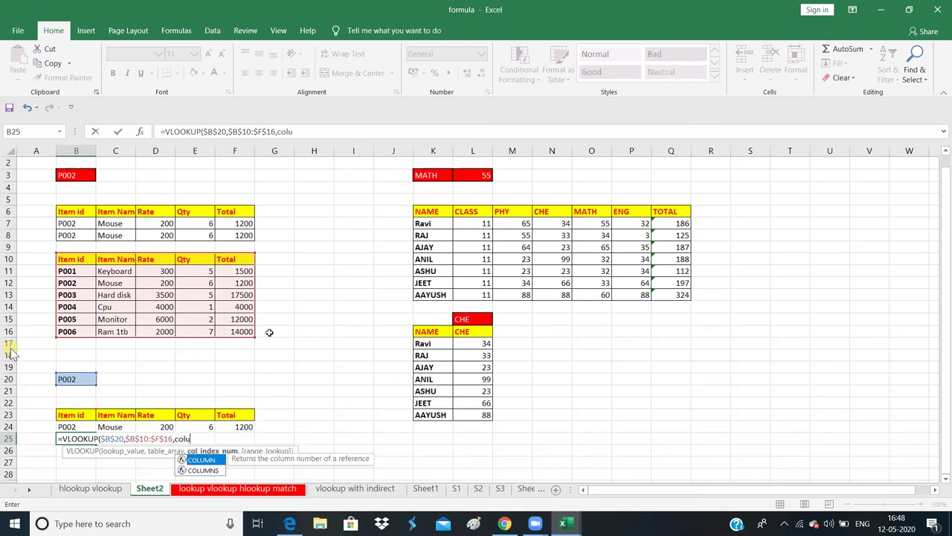
text(m)
- Insert COLUMNS as the column argument, starting its range at absolute $B$10
key(Down)
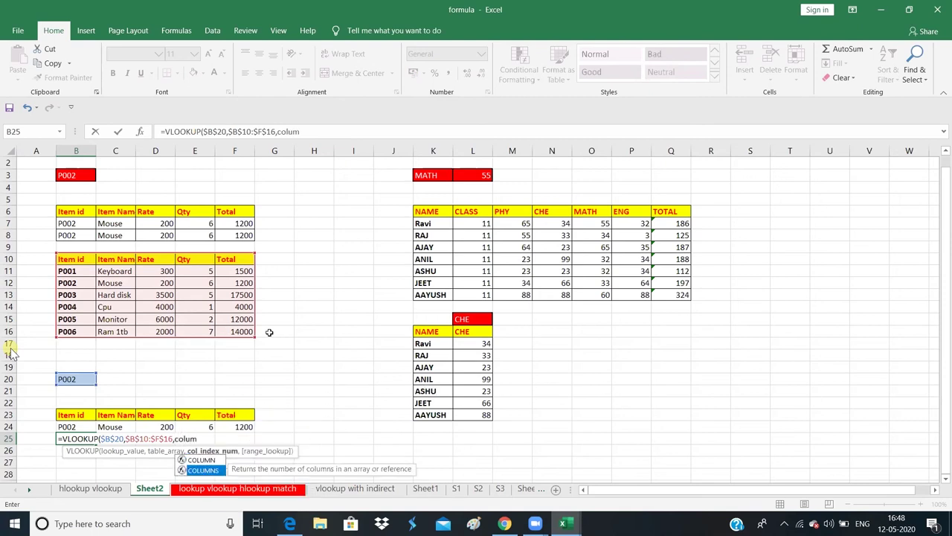
key(Tab)
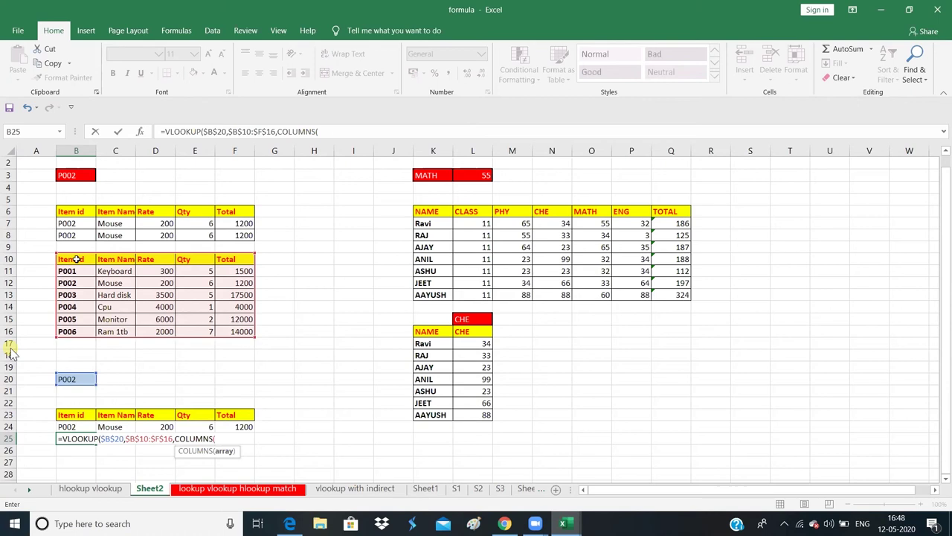
click(77, 259)
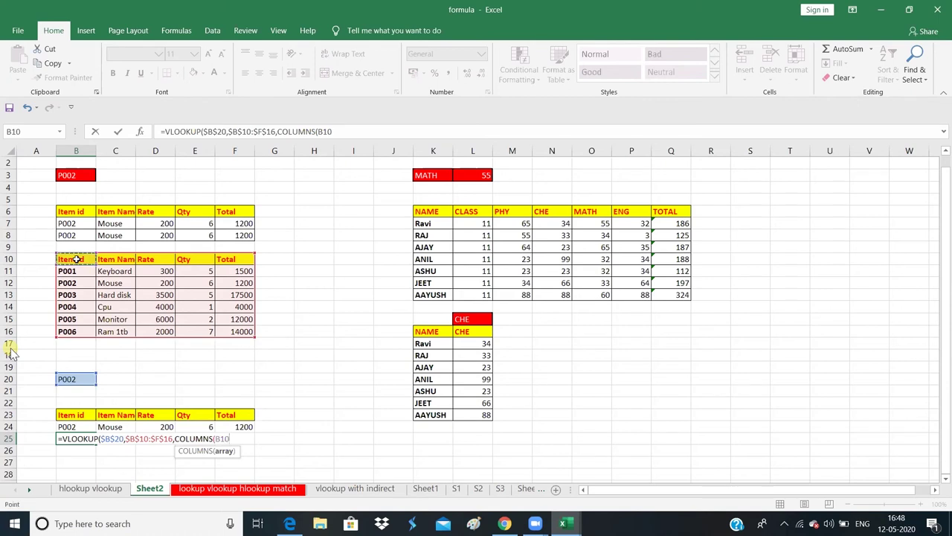
key(F4)
key(F8)
key(BackSpace)
key(BackSpace)
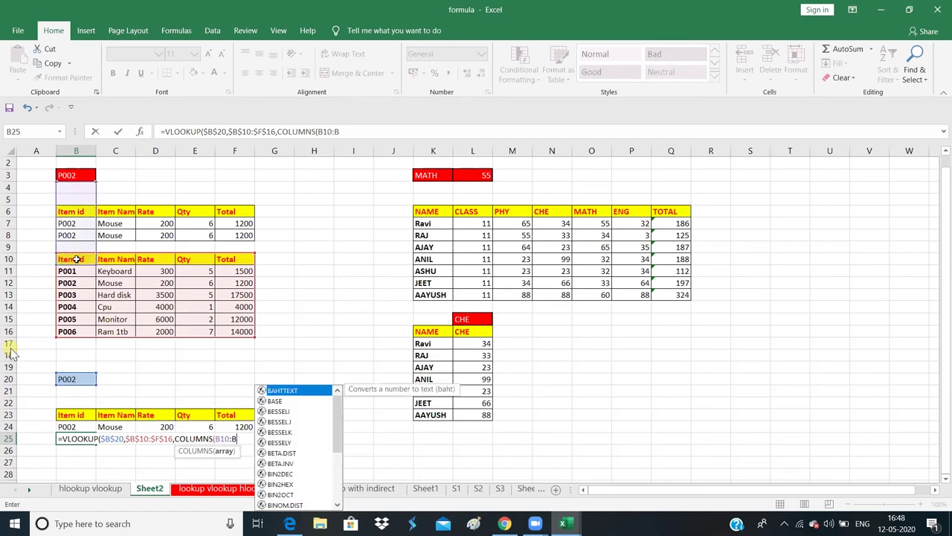
key(BackSpace)
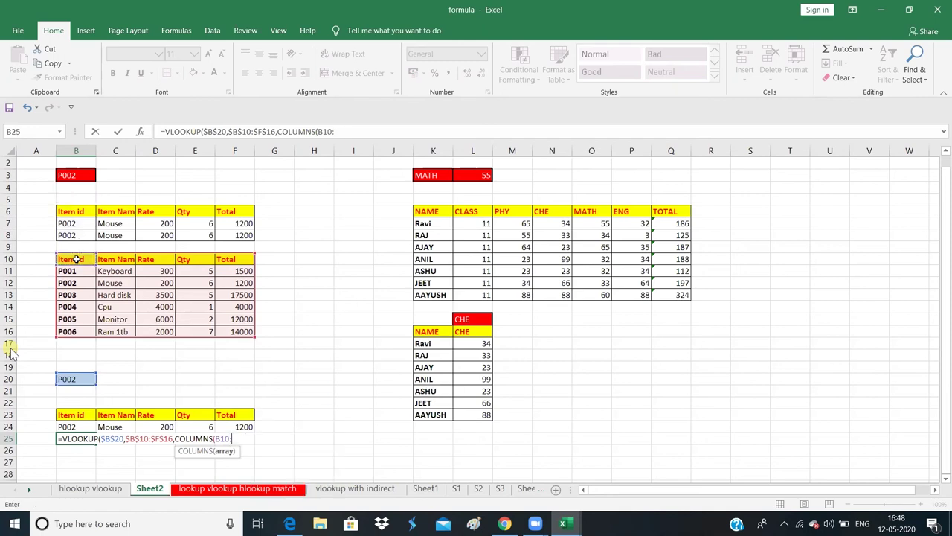
key(BackSpace)
key(BackSpace)
key(BackSpace)
key(BackSpace)
click(80, 259)
key(F4)
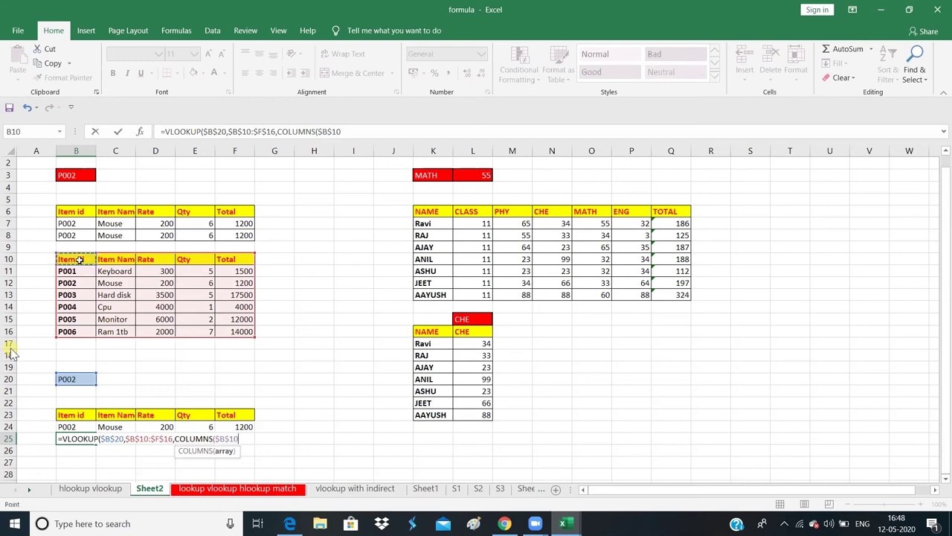
key(F8)
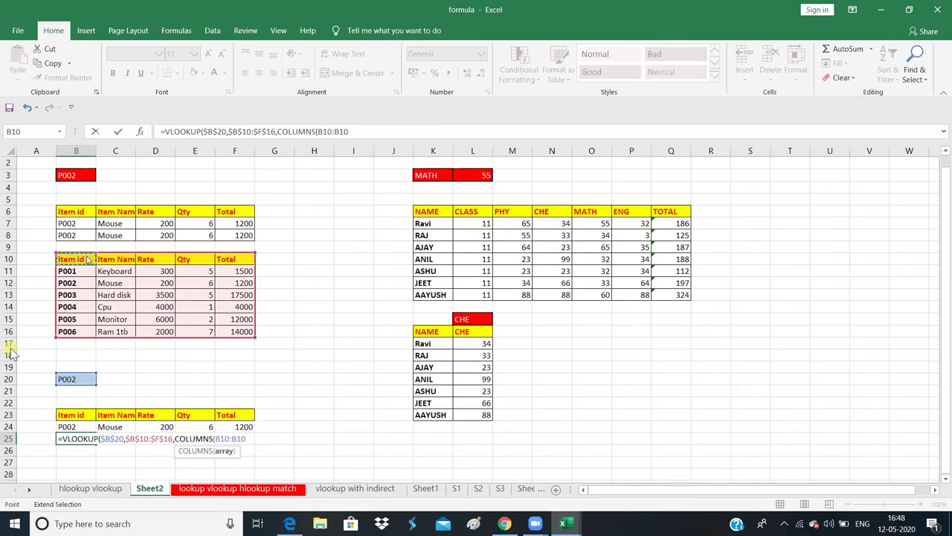
key(F8)
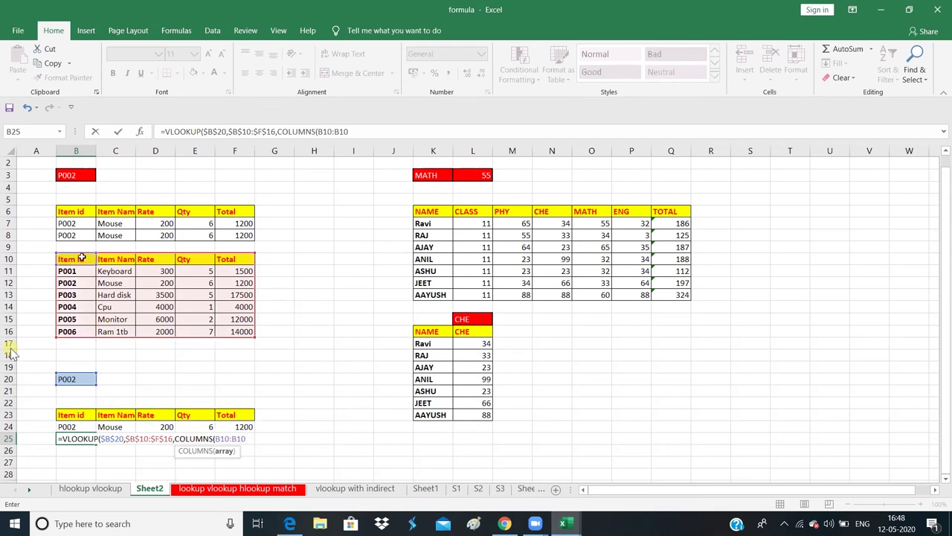
- Close the formula with the exact-match 0 argument, leaving COLUMNS() empty
key(BackSpace)
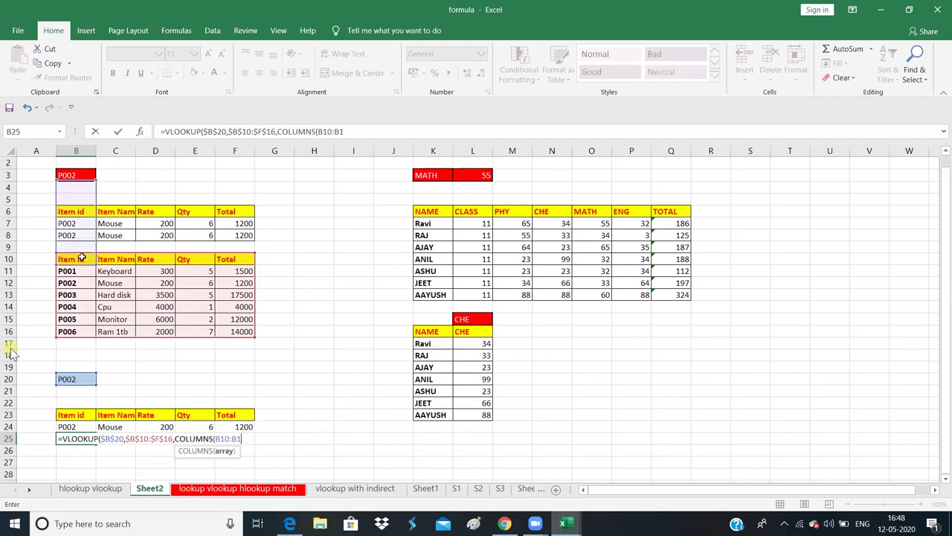
key(BackSpace)
key(BackSpace)
key(BackSpace)
key(BackSpace)
key(BackSpace)
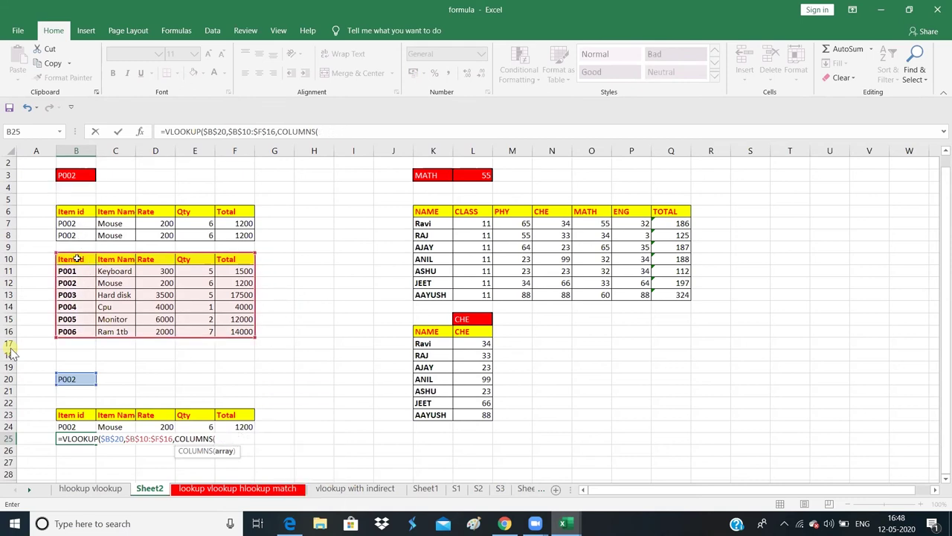
drag(77, 258, 110, 261)
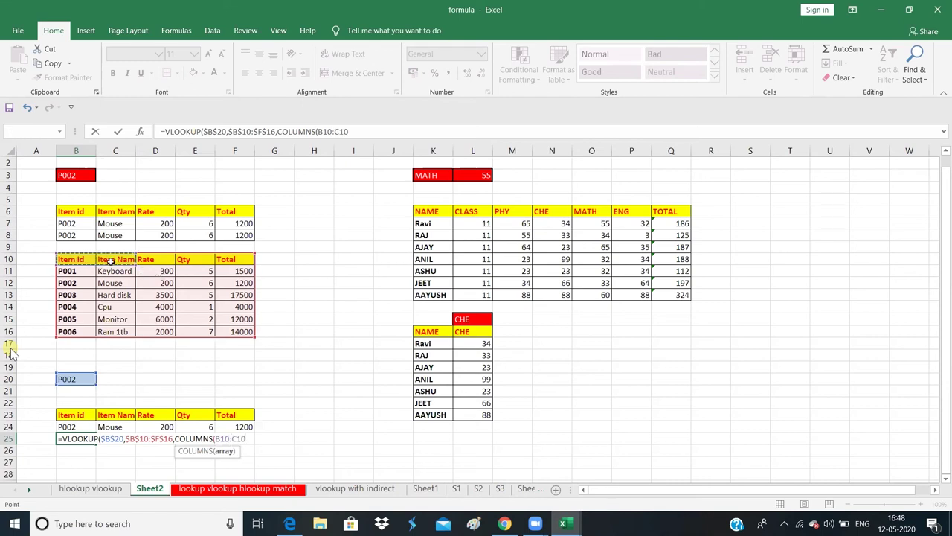
click(211, 367)
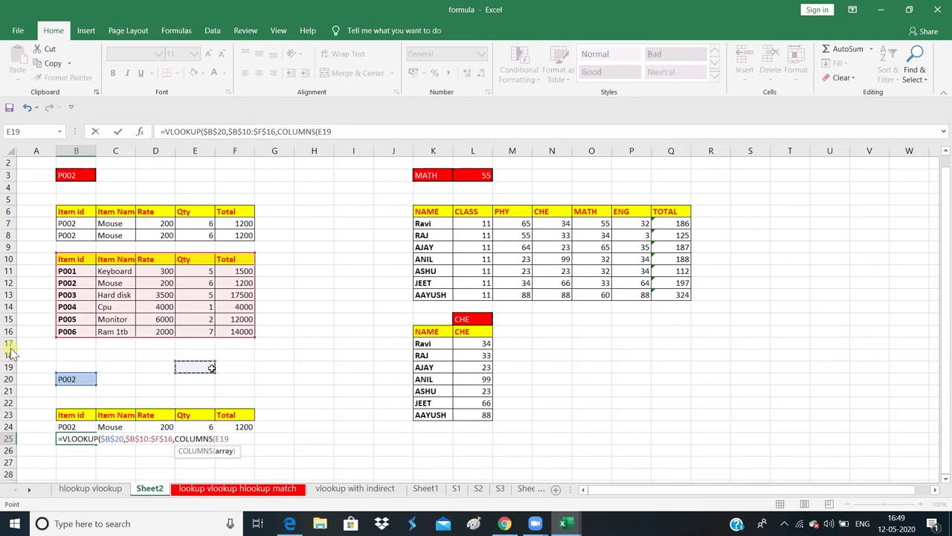
text())
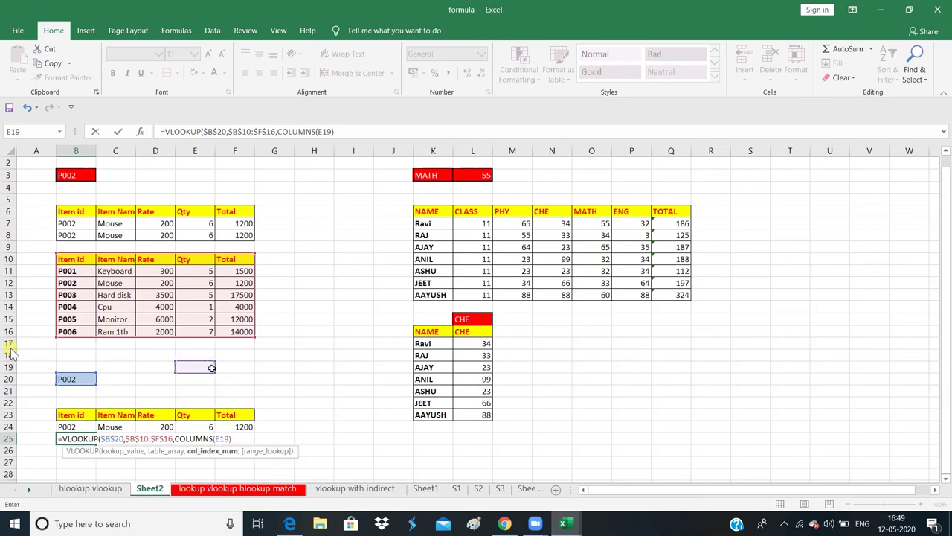
text(,)
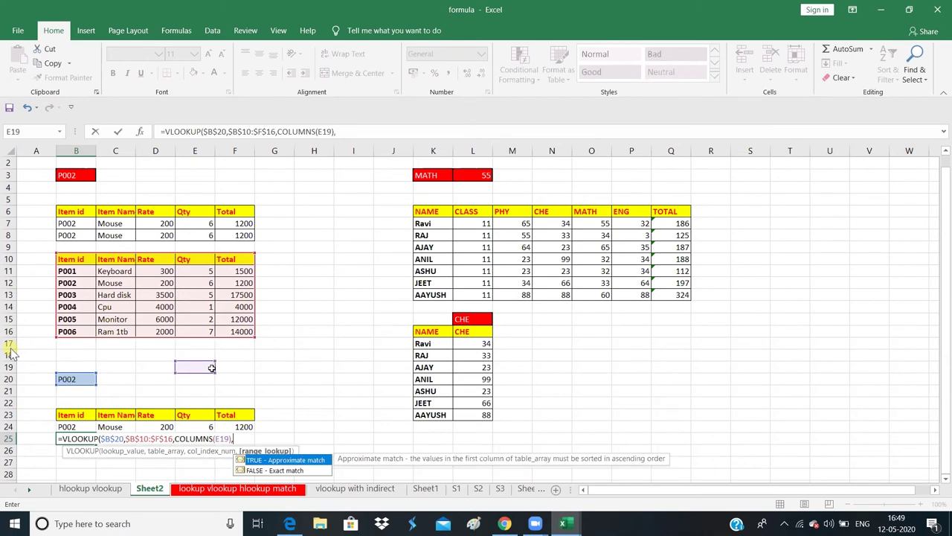
text(0)
text())
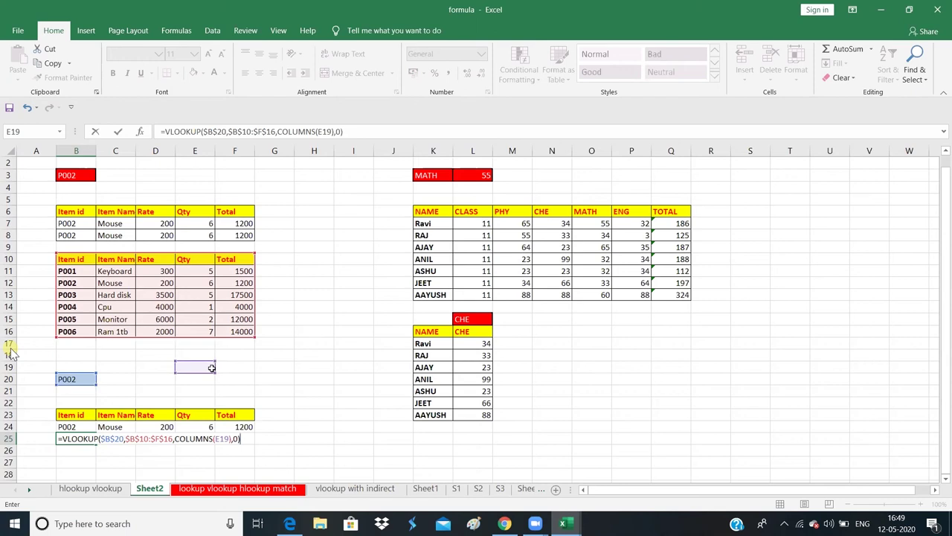
click(228, 439)
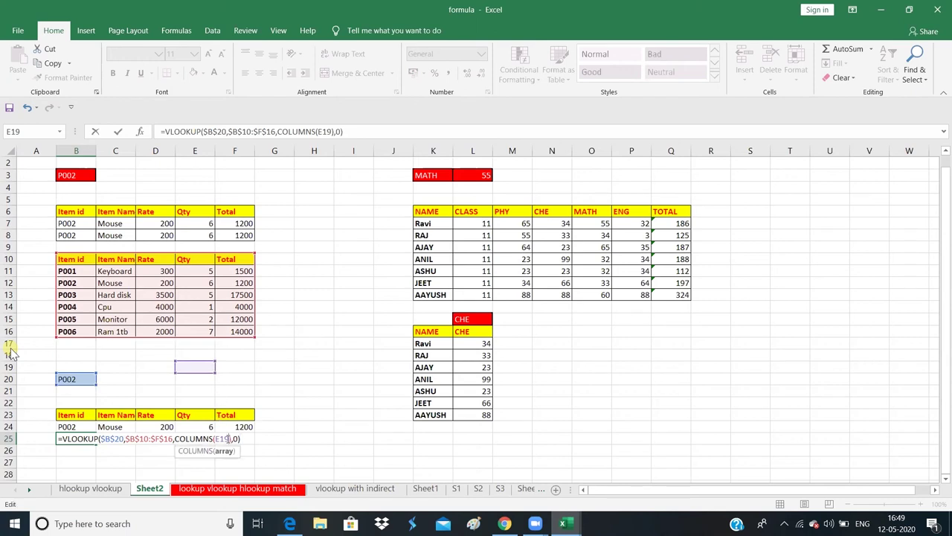
key(BackSpace)
key(BackSpace)
key(BackSpace)
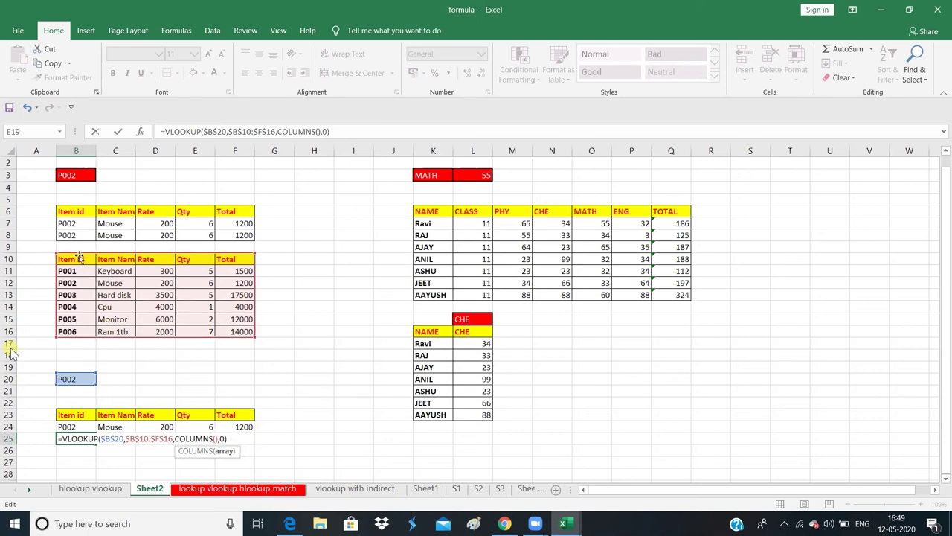
- Fill COLUMNS with $B$10:C10 and commit B25's formula, which returns Mouse
drag(77, 258, 112, 262)
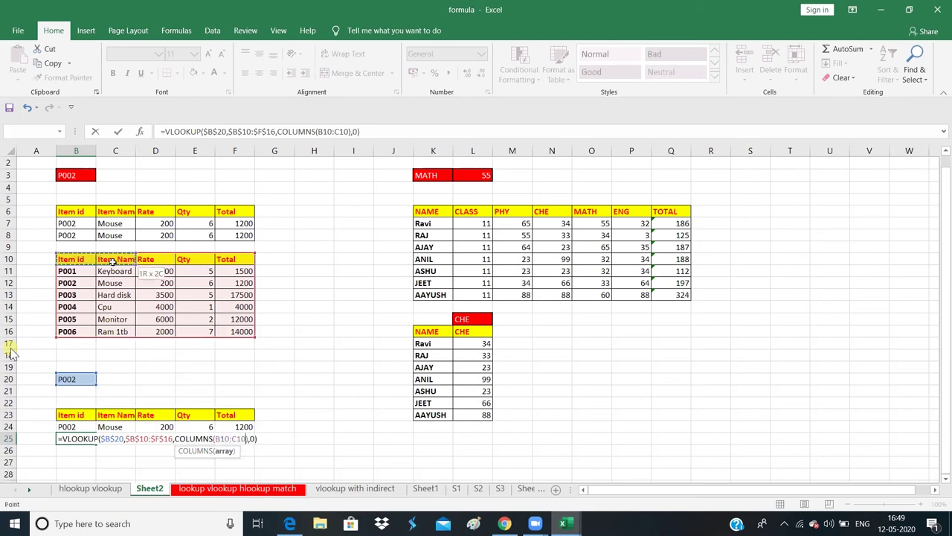
drag(112, 262, 112, 262)
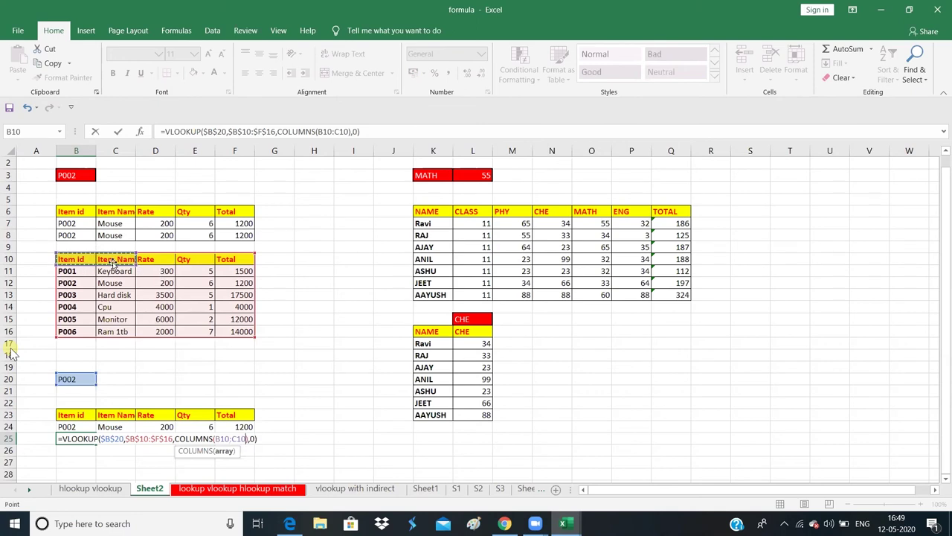
key(Left)
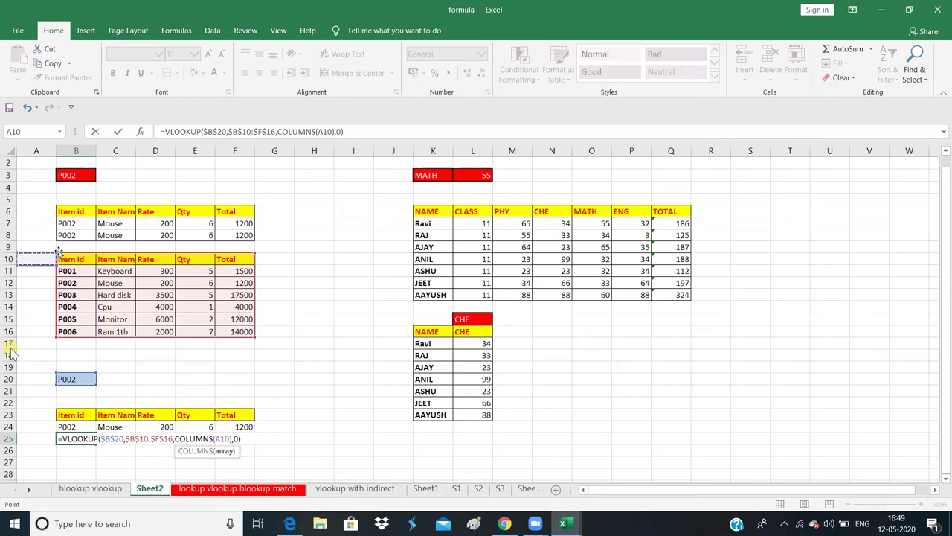
drag(65, 259, 115, 261)
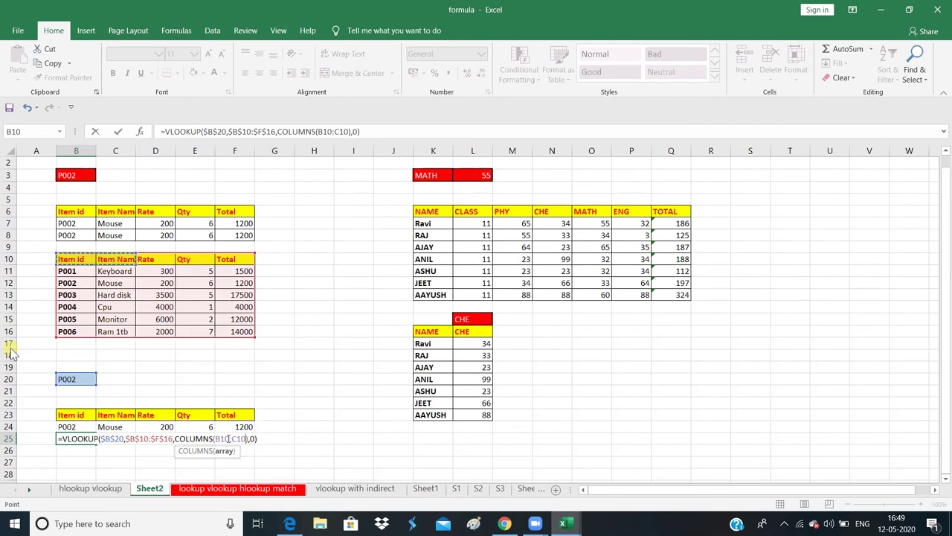
drag(228, 439, 215, 438)
key(F4)
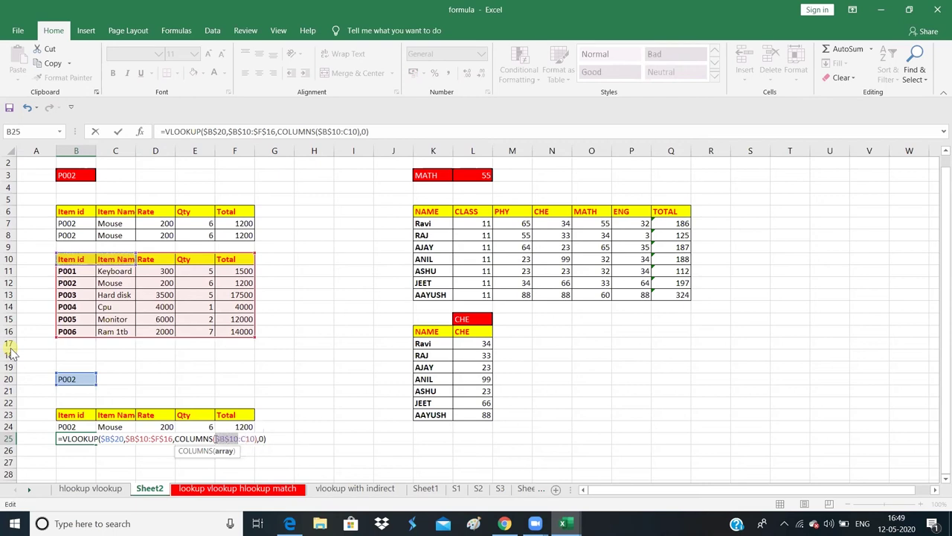
click(272, 437)
key(Return)
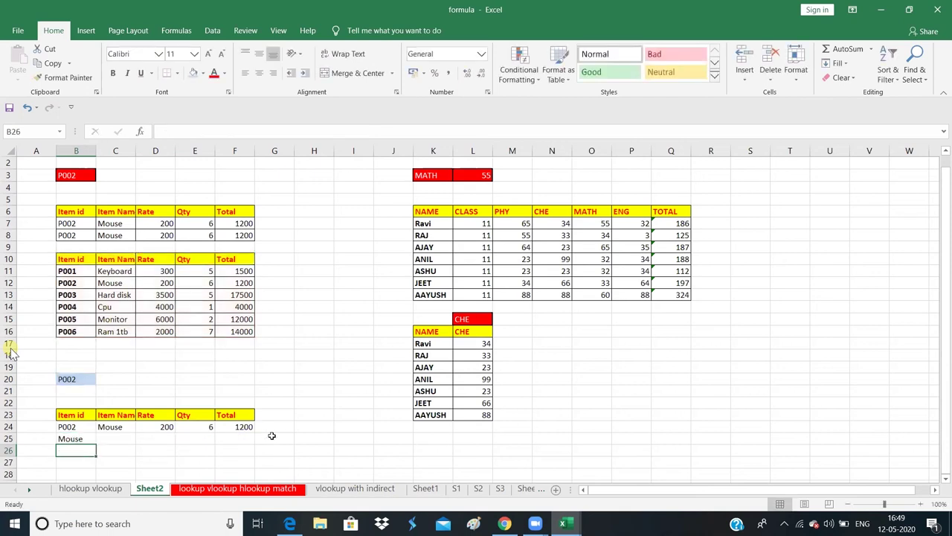
- Move the B25 lookup formula to C25 and fill it right to F25 (Mouse, 200, 6, 1200)
click(75, 441)
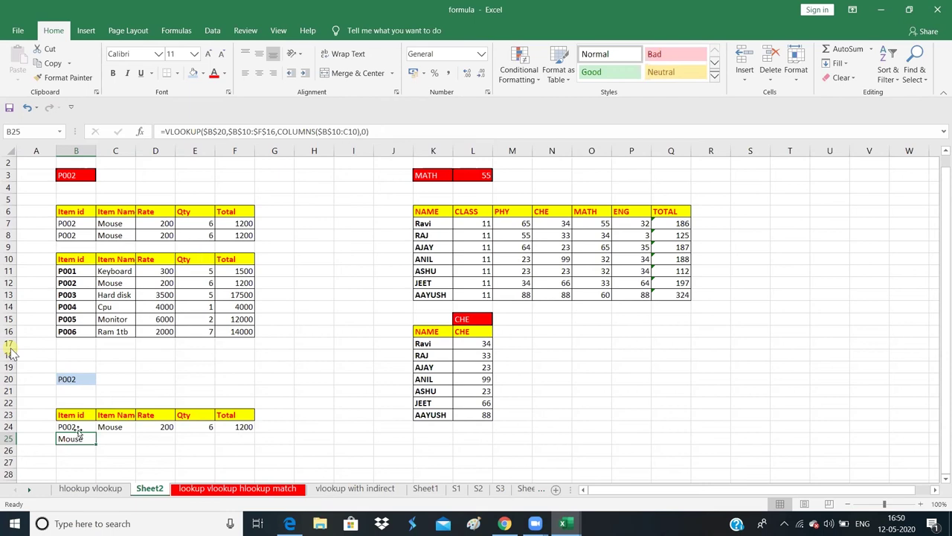
drag(80, 439, 212, 442)
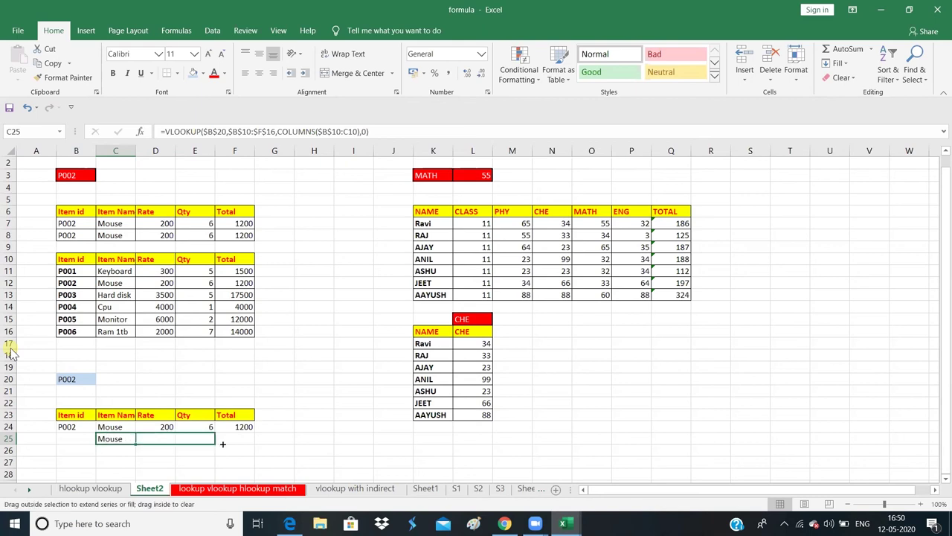
drag(223, 443, 258, 439)
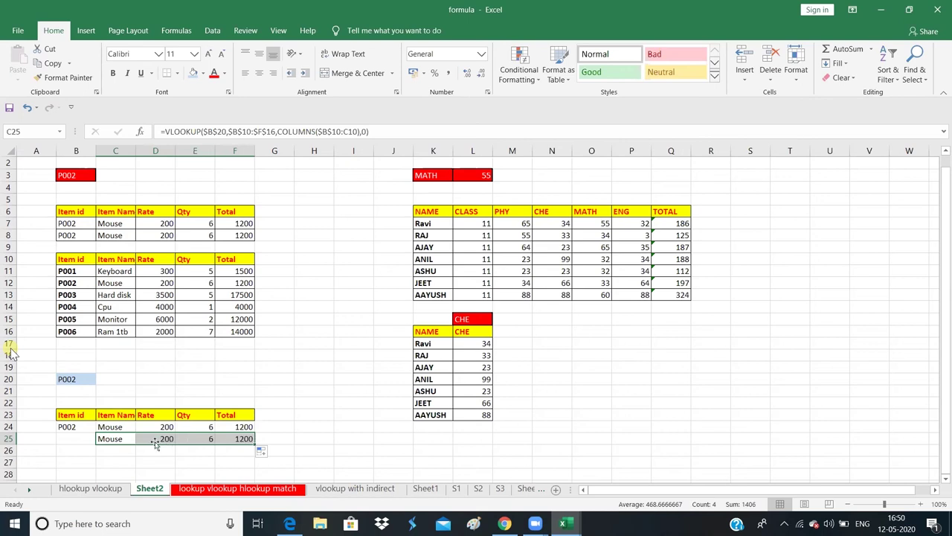
click(75, 435)
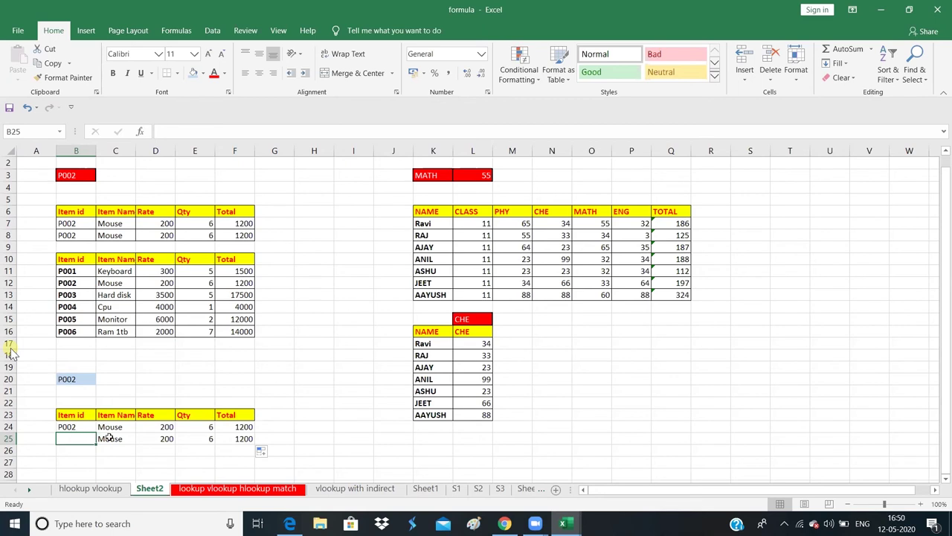
- Copy C25's lookup formula into B25 so it returns P002
click(108, 439)
key(ctrl+c)
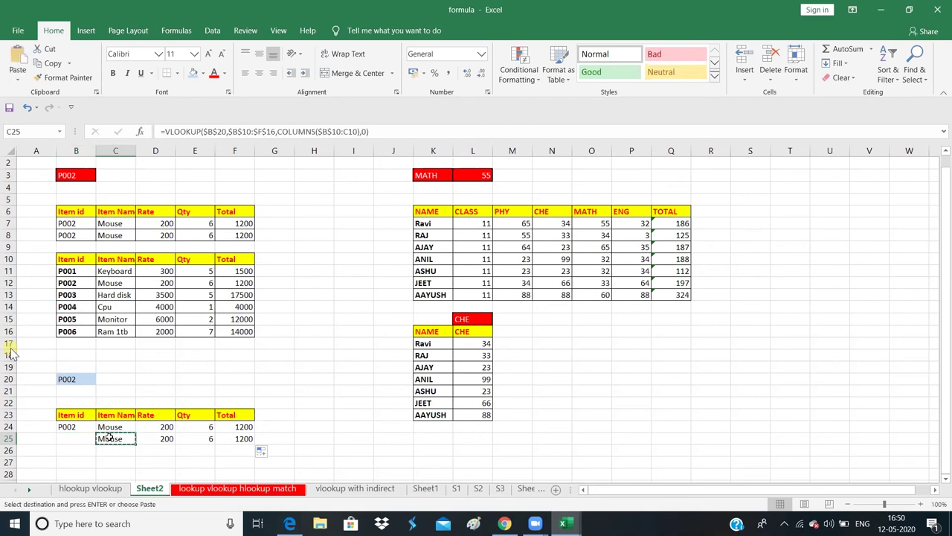
click(64, 439)
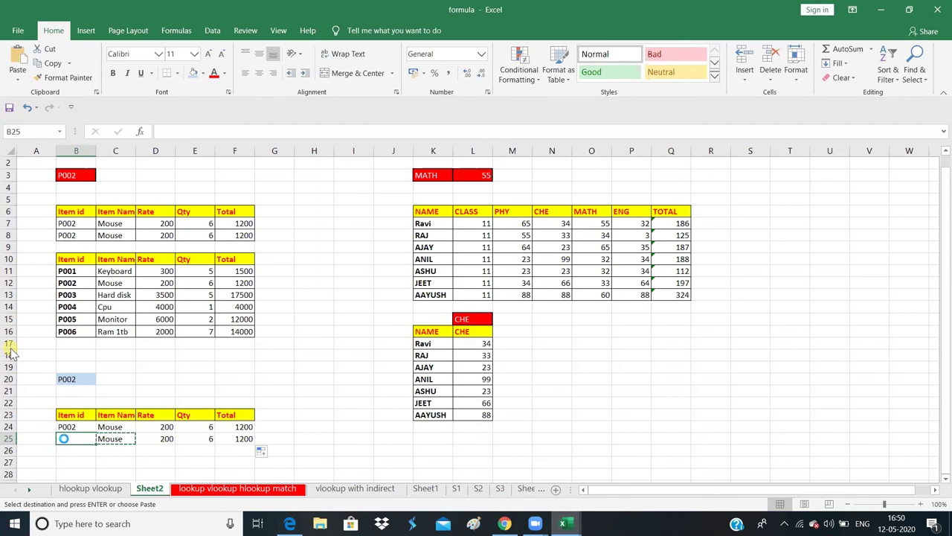
key(ctrl+v)
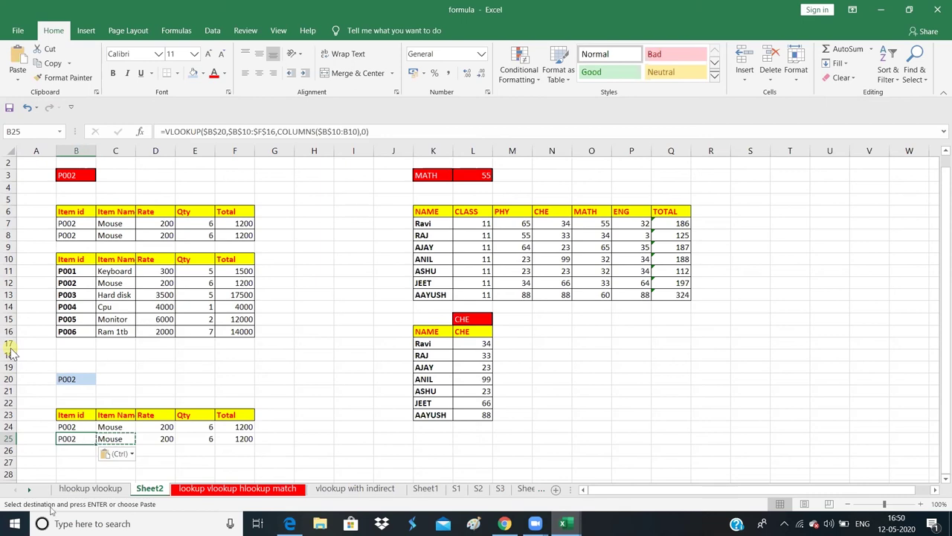
- Compare B25's pasted formula against D24's VLOOKUP formula
click(71, 462)
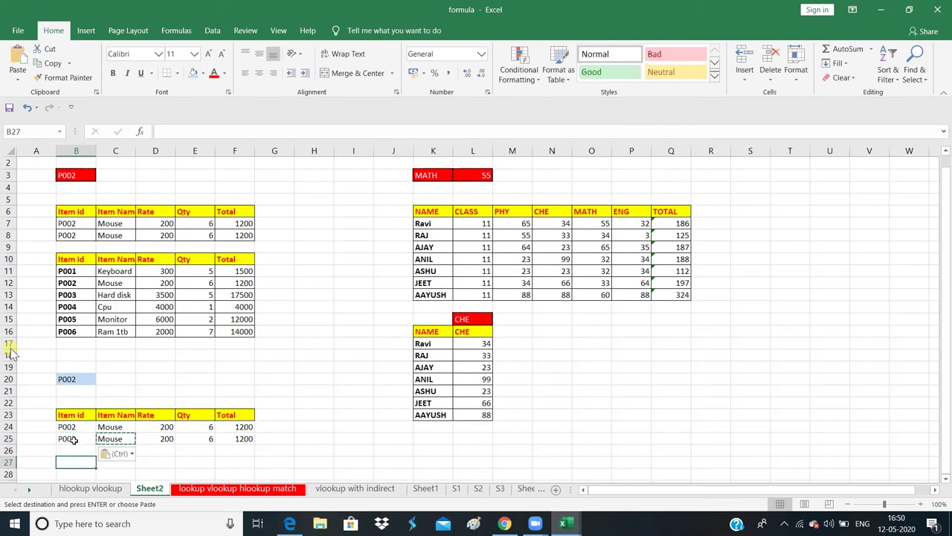
click(72, 439)
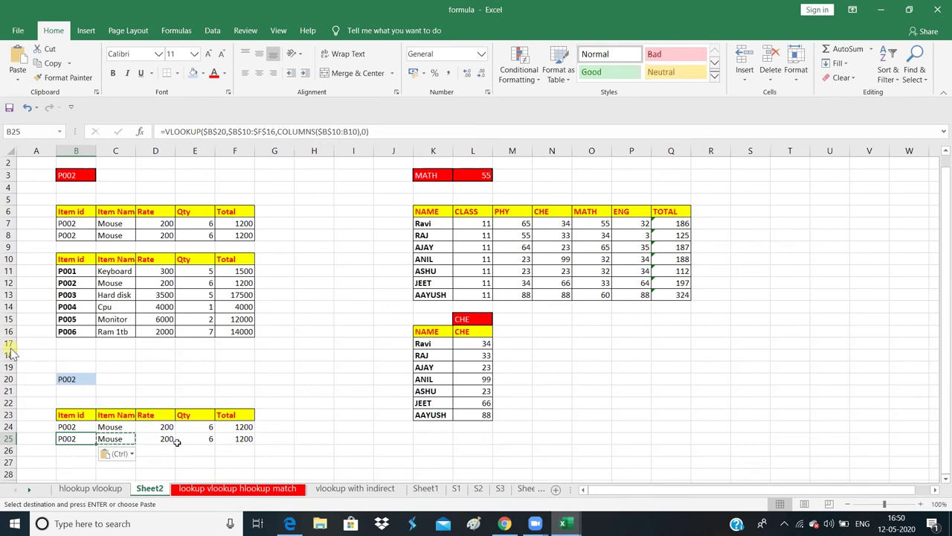
click(165, 423)
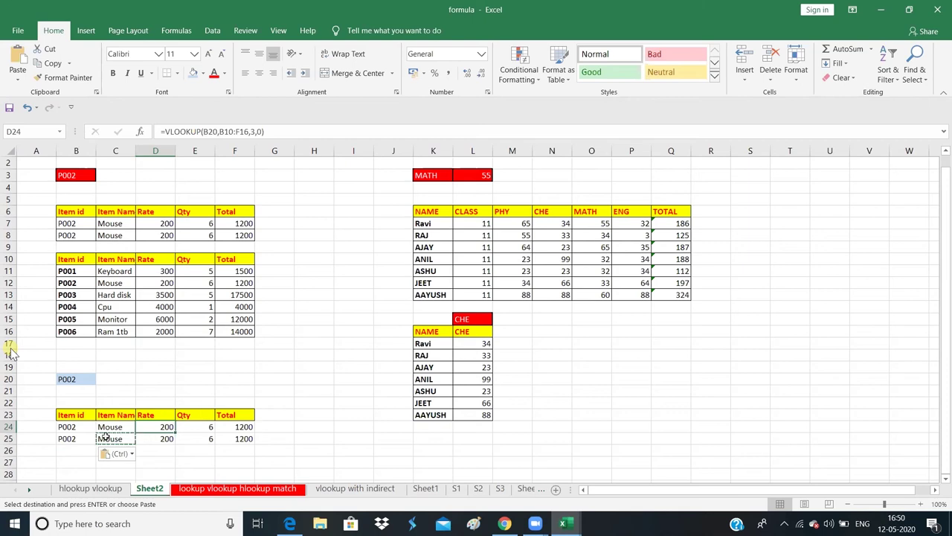
click(70, 438)
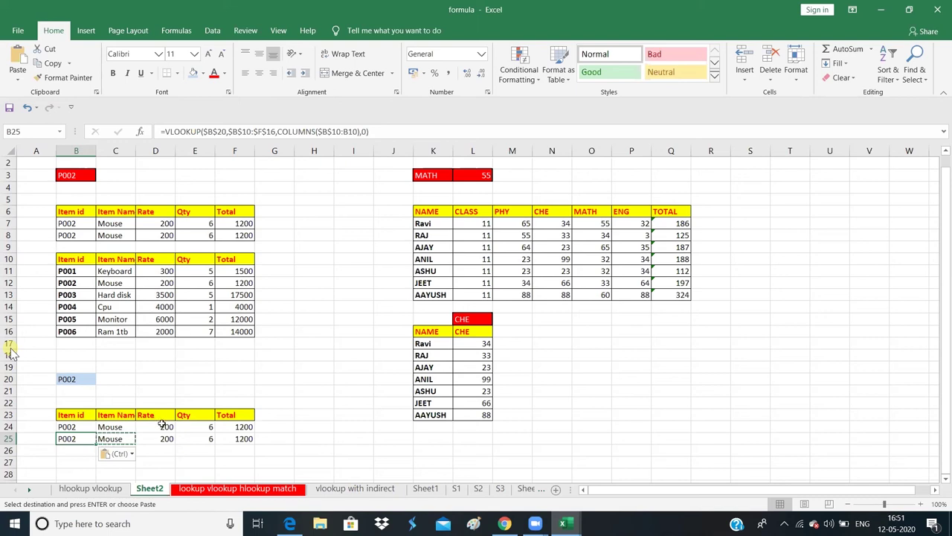
click(162, 424)
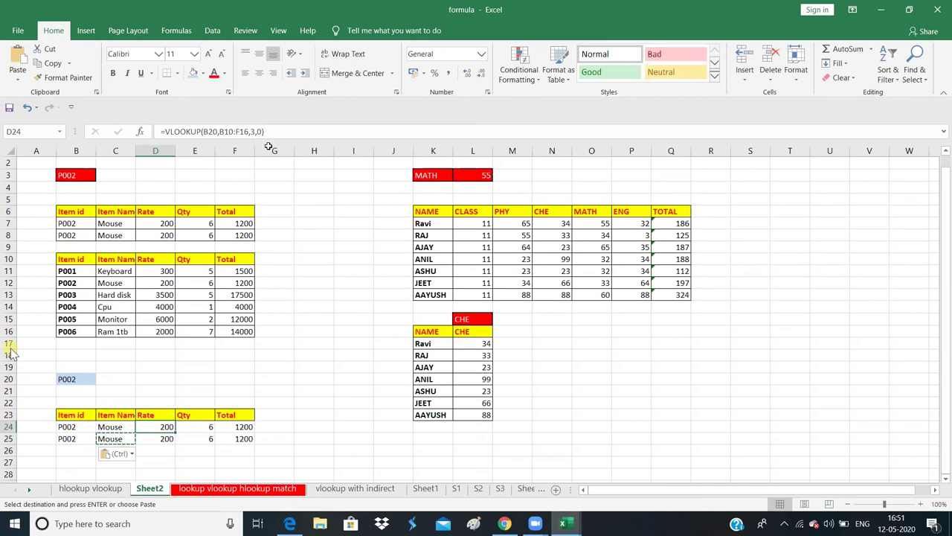
click(74, 448)
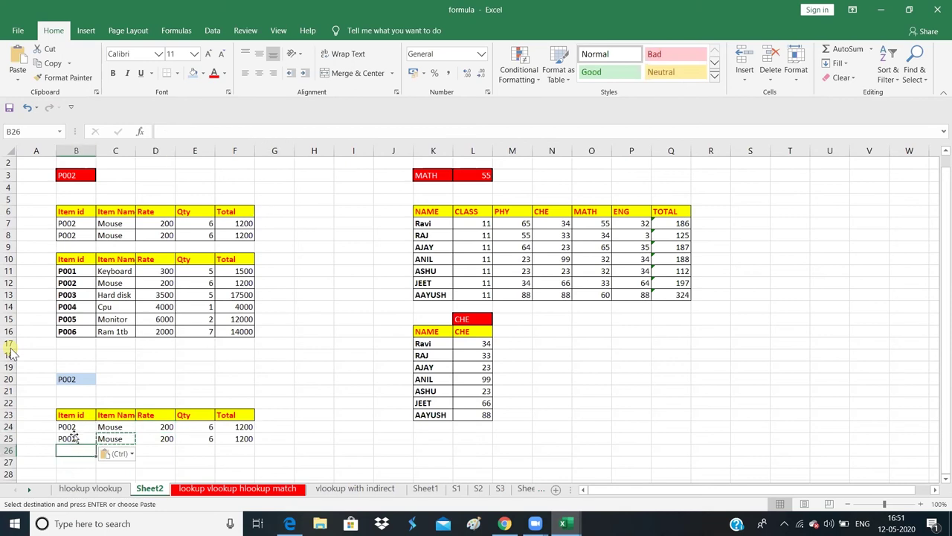
click(76, 437)
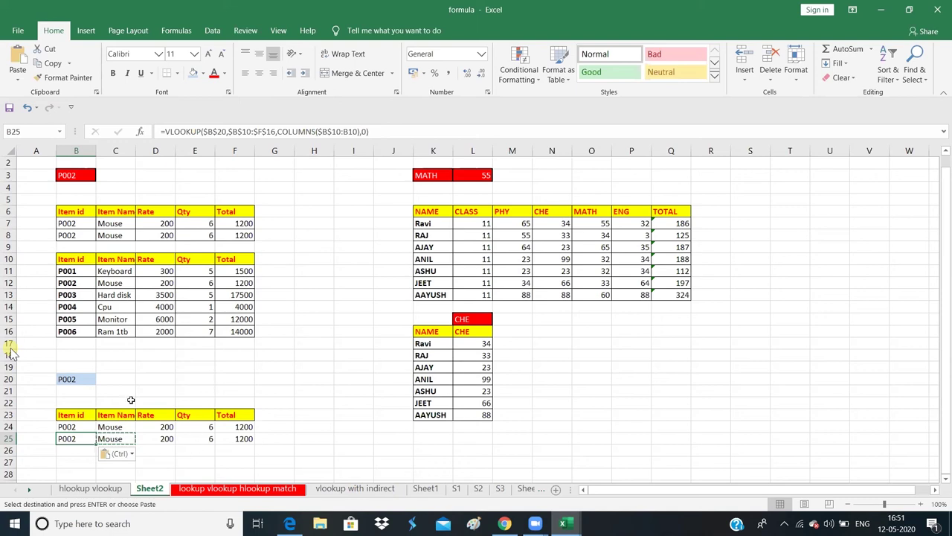
click(92, 376)
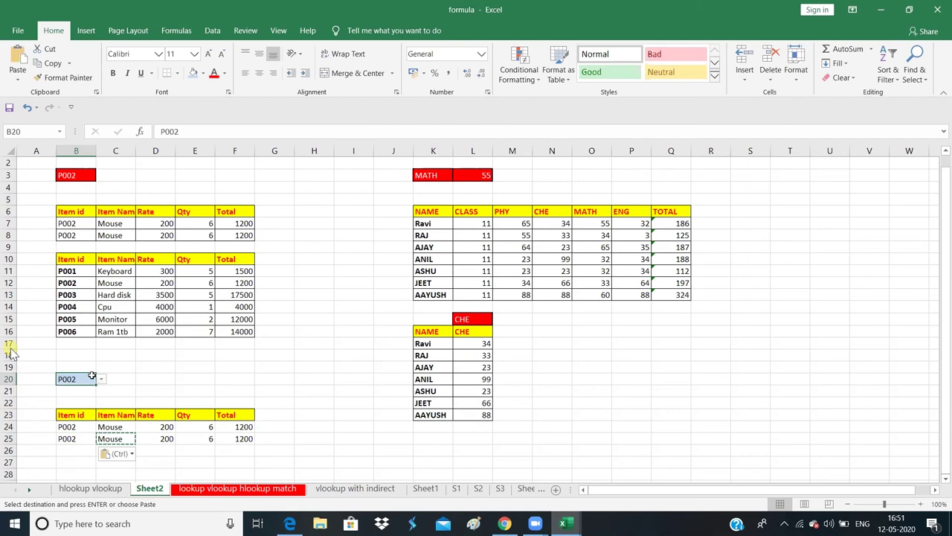
click(101, 380)
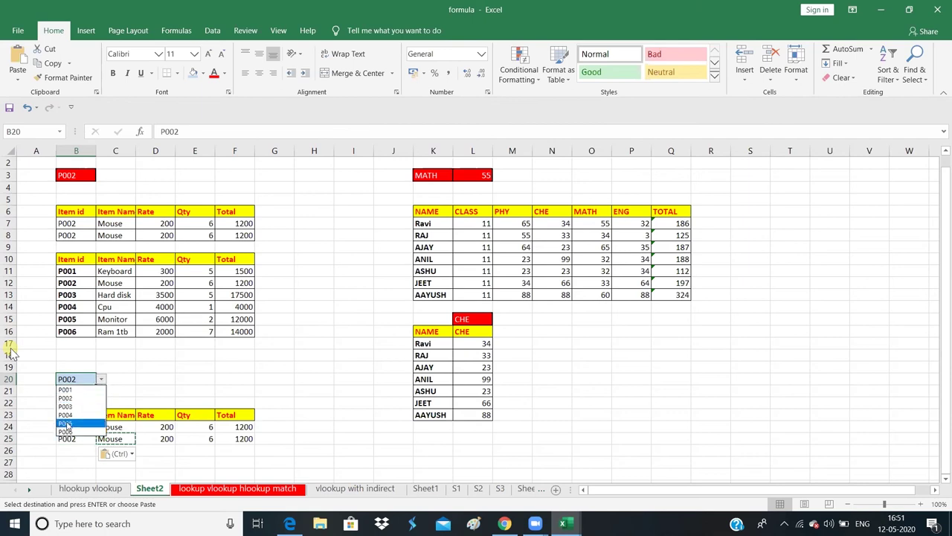
click(65, 422)
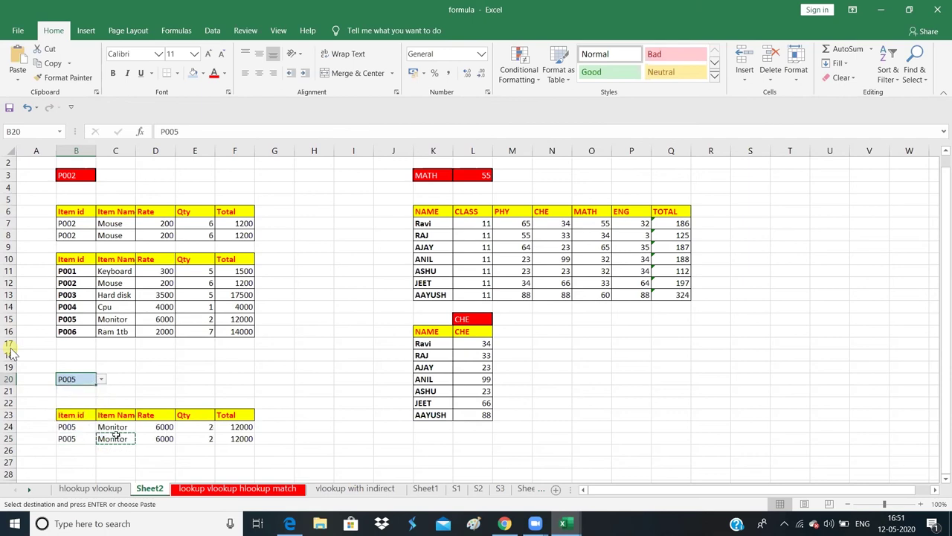
click(160, 427)
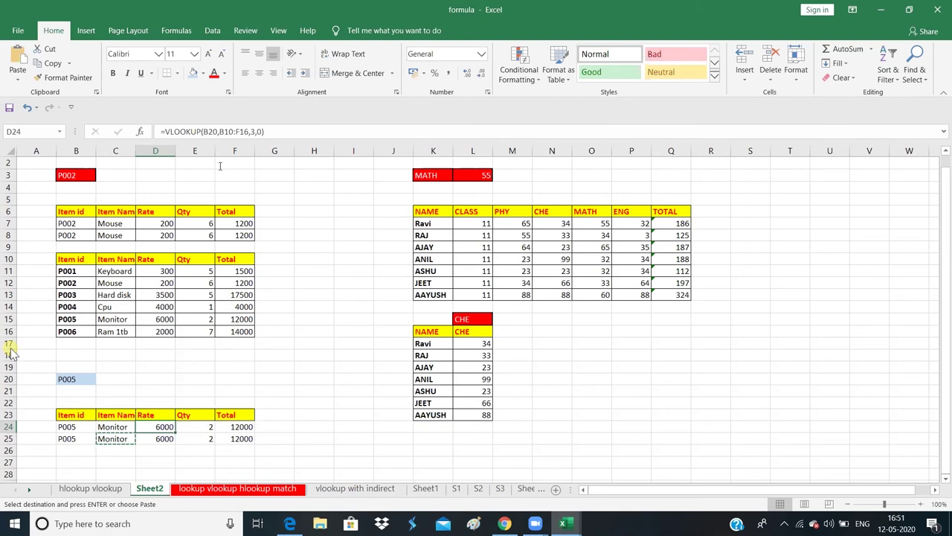
click(61, 438)
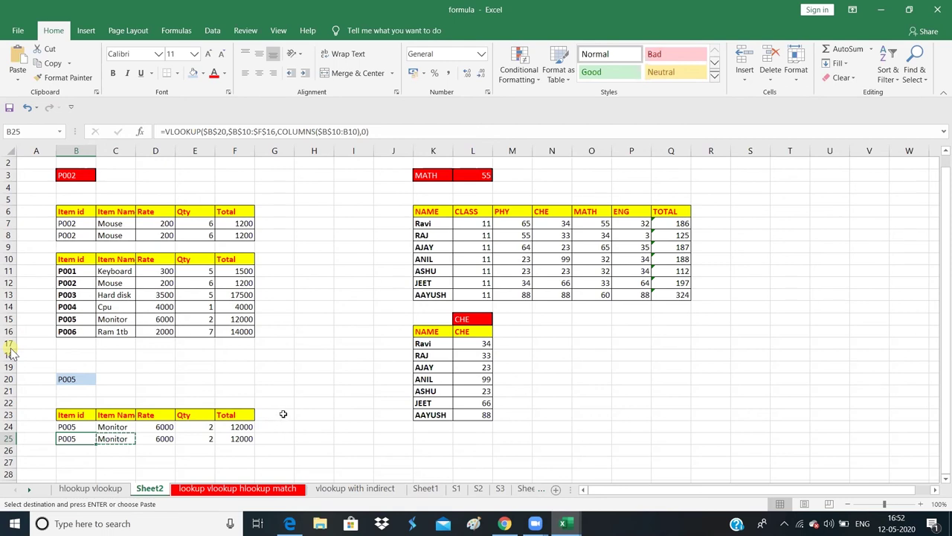
click(574, 385)
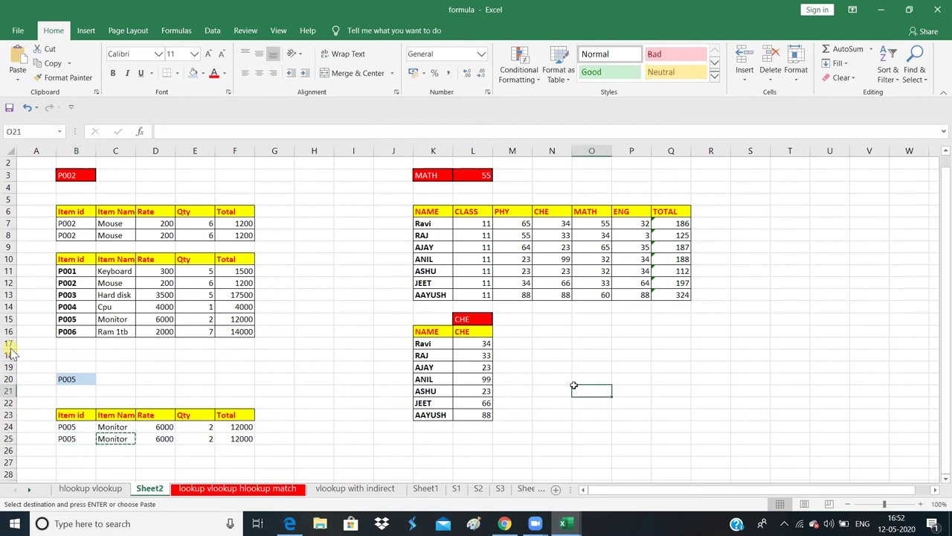
click(628, 330)
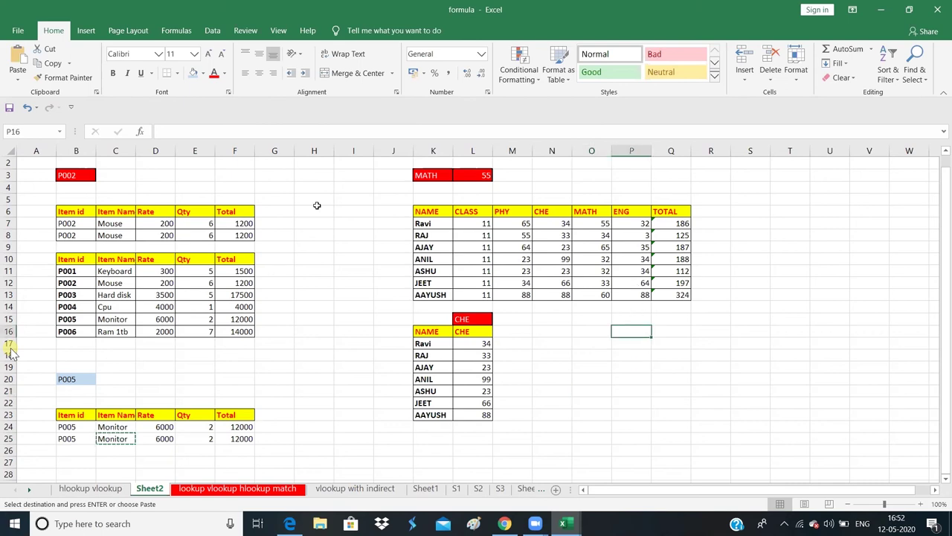
click(455, 177)
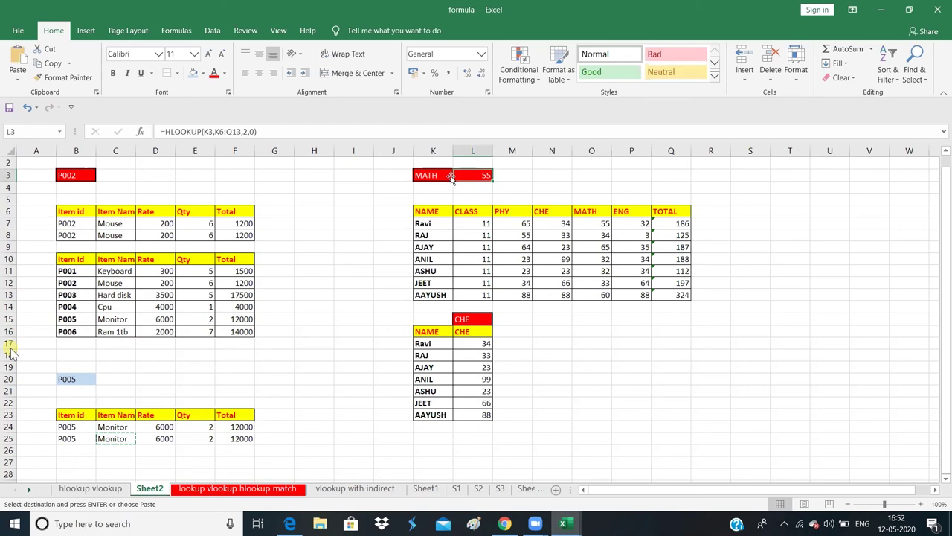
click(441, 177)
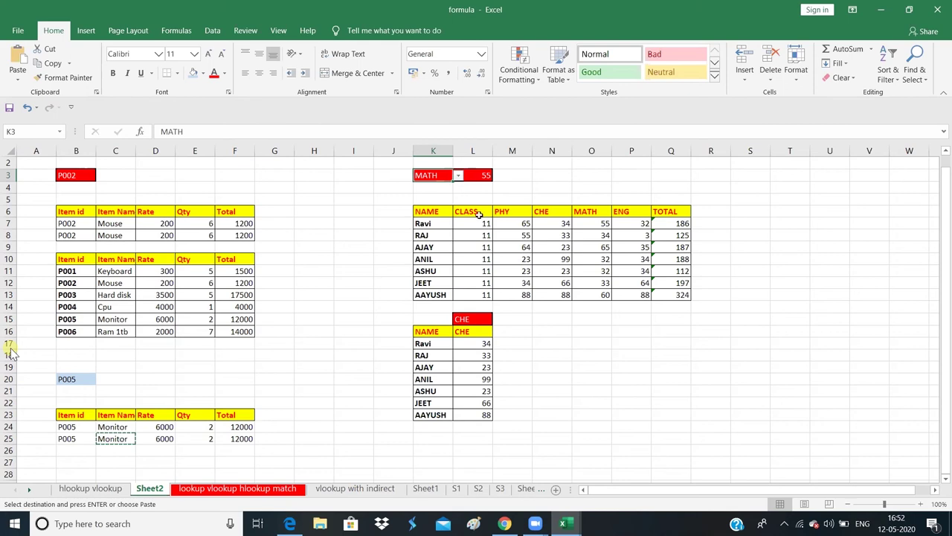
click(543, 330)
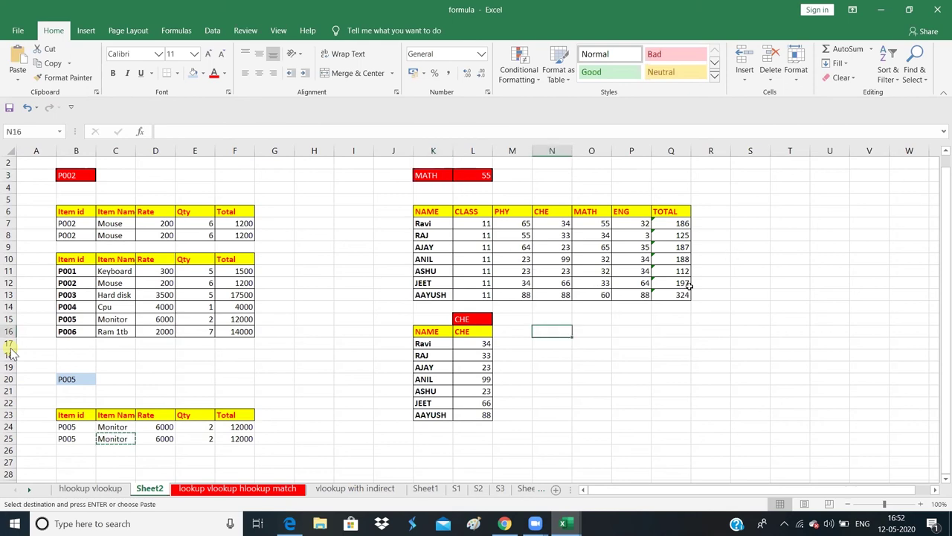
click(640, 325)
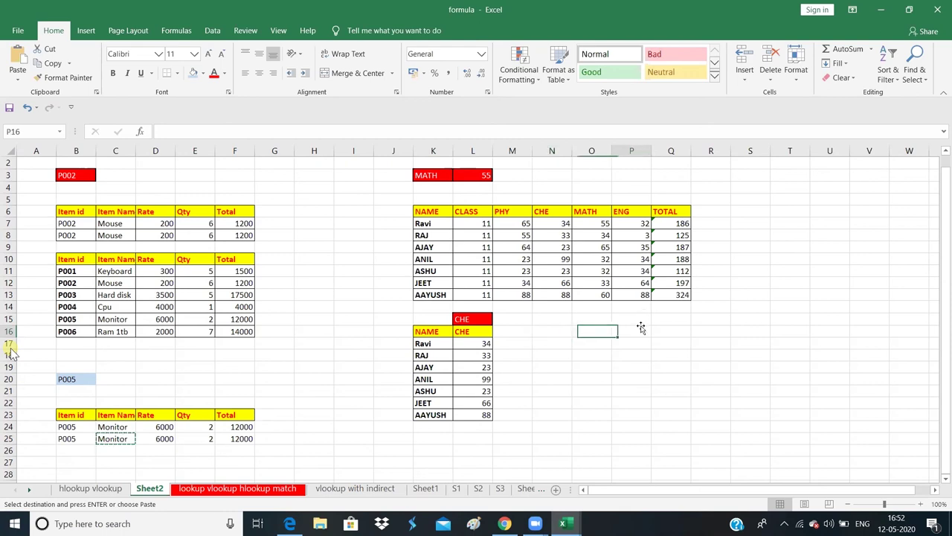
click(418, 174)
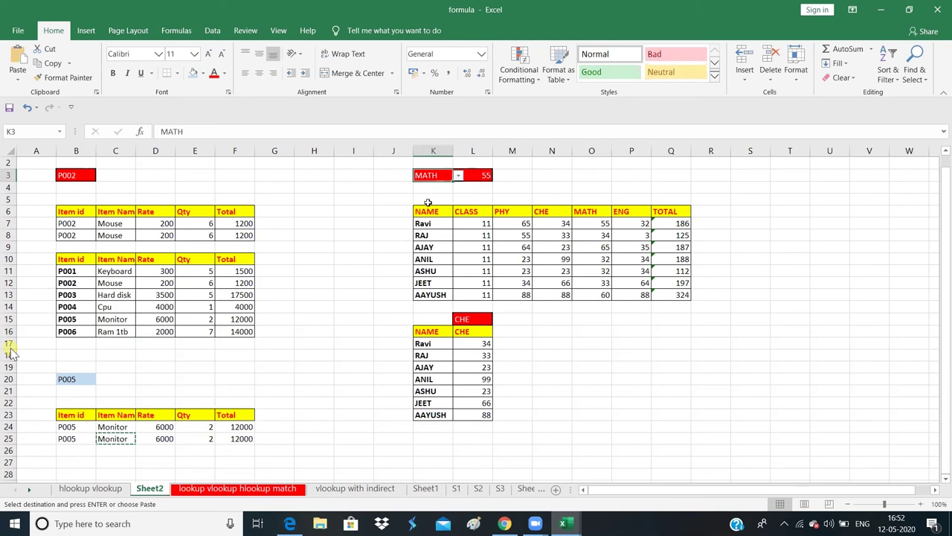
click(579, 323)
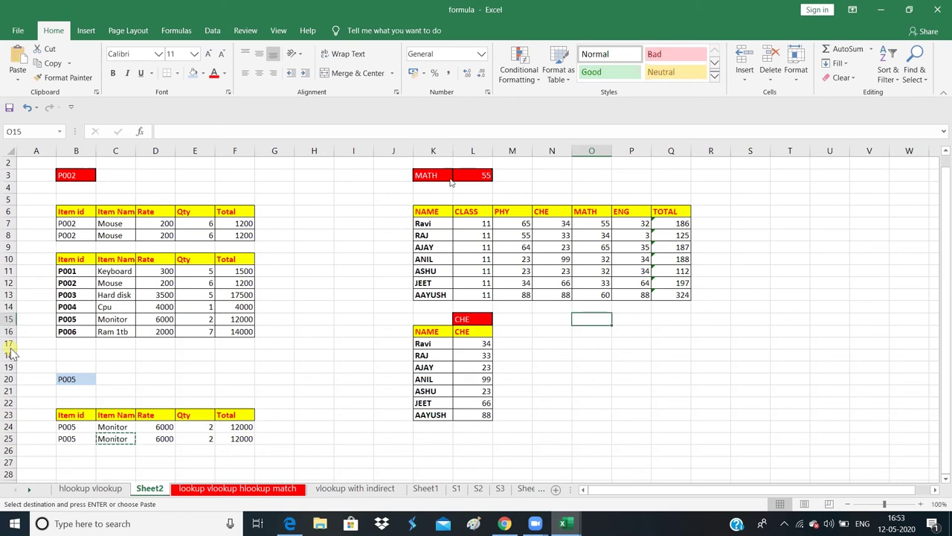
- Add List data validation to O15 sourced from M6:Q6 (PHY, CHE, MATH, ENG, TOTAL)
click(212, 31)
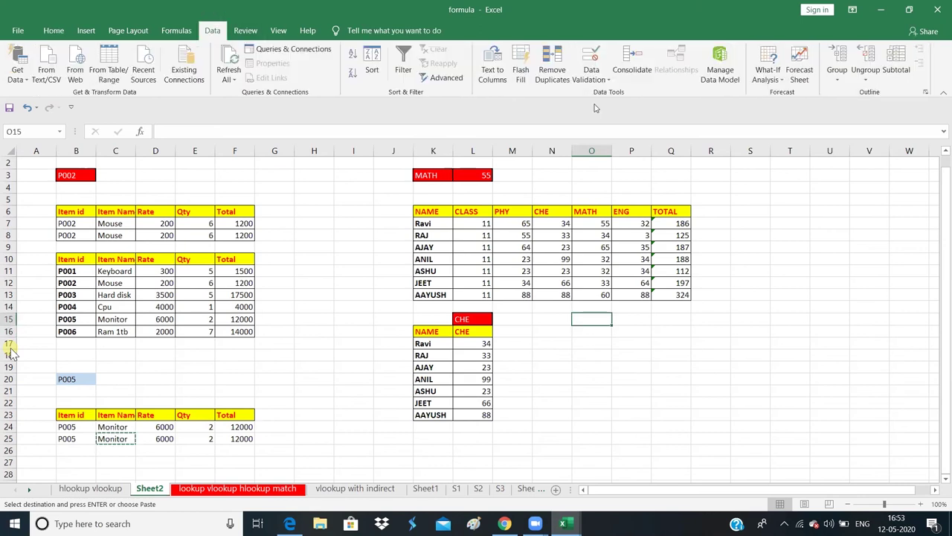
click(607, 81)
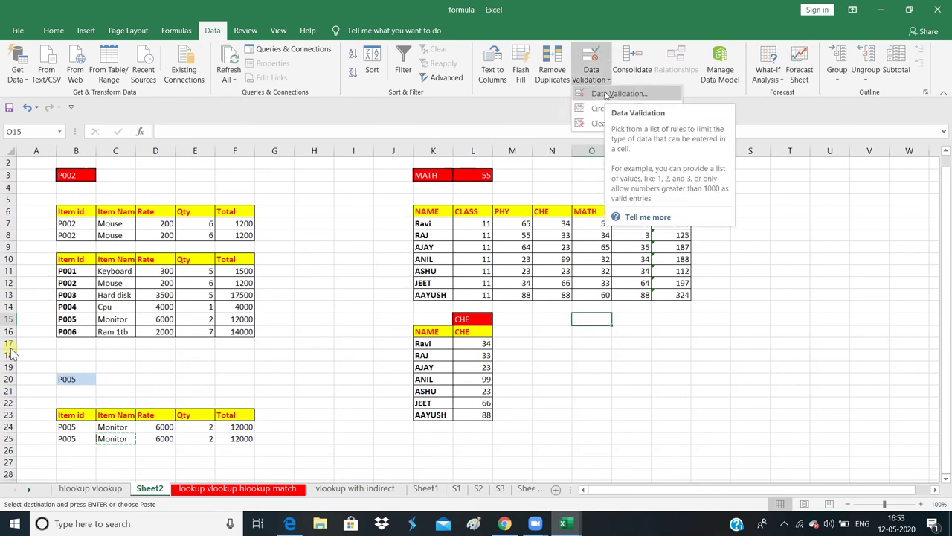
click(617, 94)
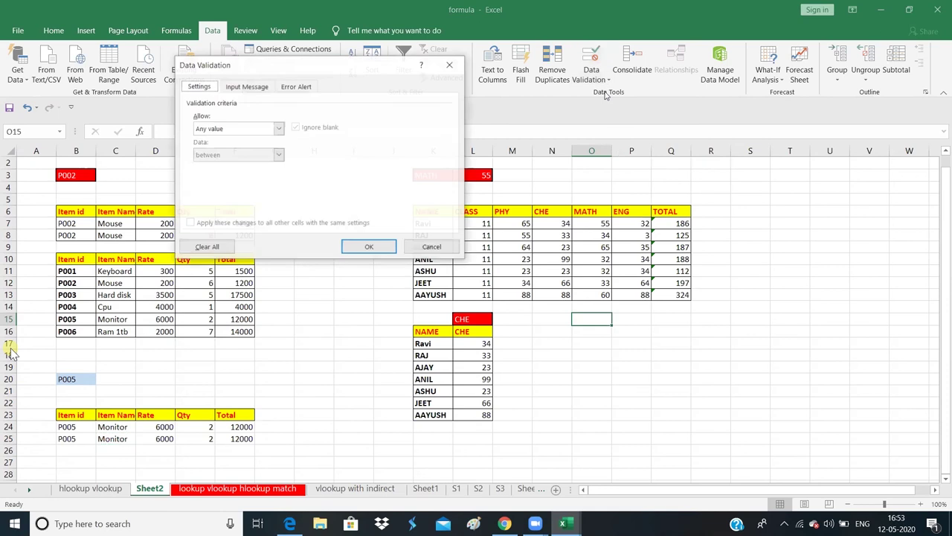
click(250, 128)
click(204, 167)
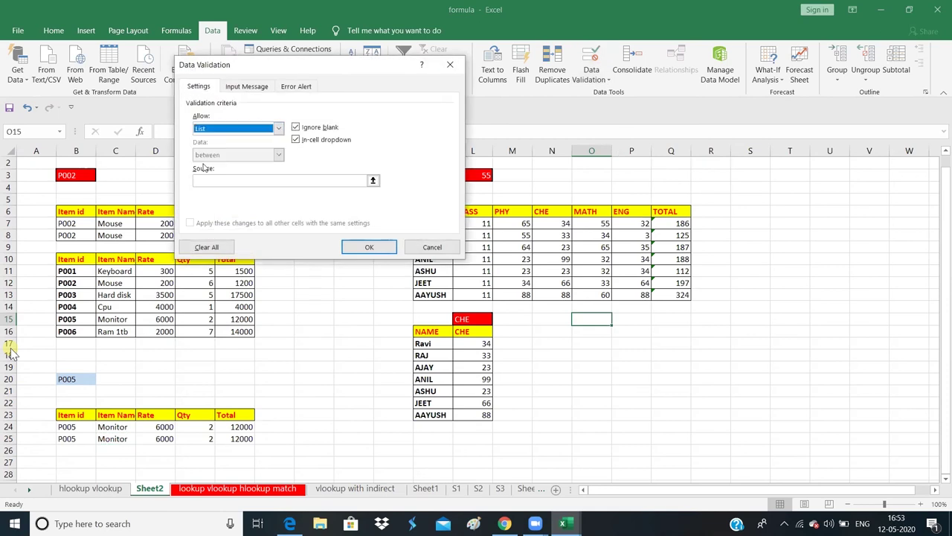
drag(326, 63, 231, 69)
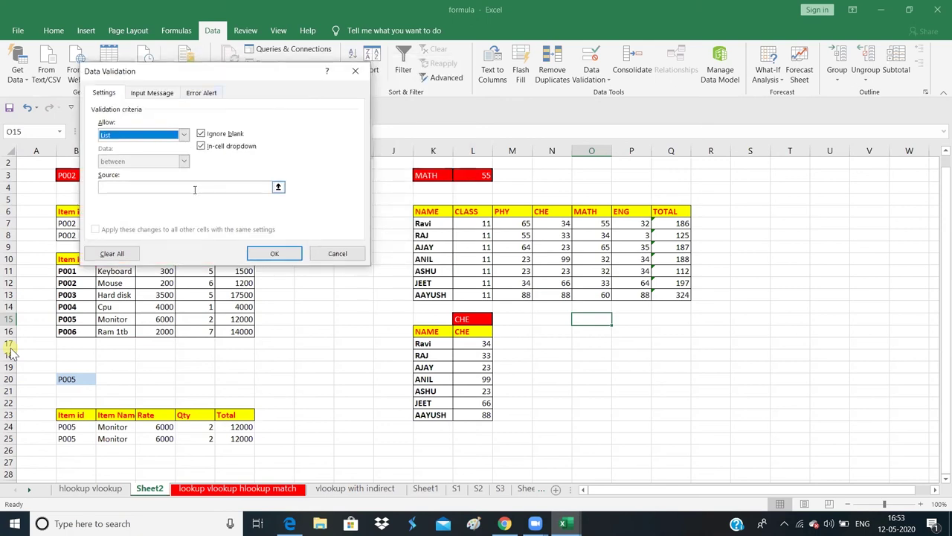
click(194, 189)
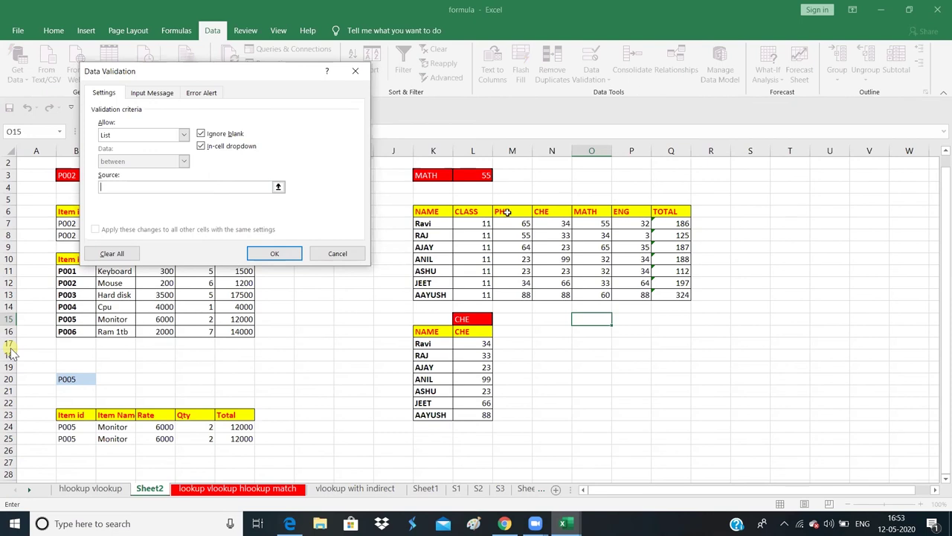
drag(506, 212, 665, 212)
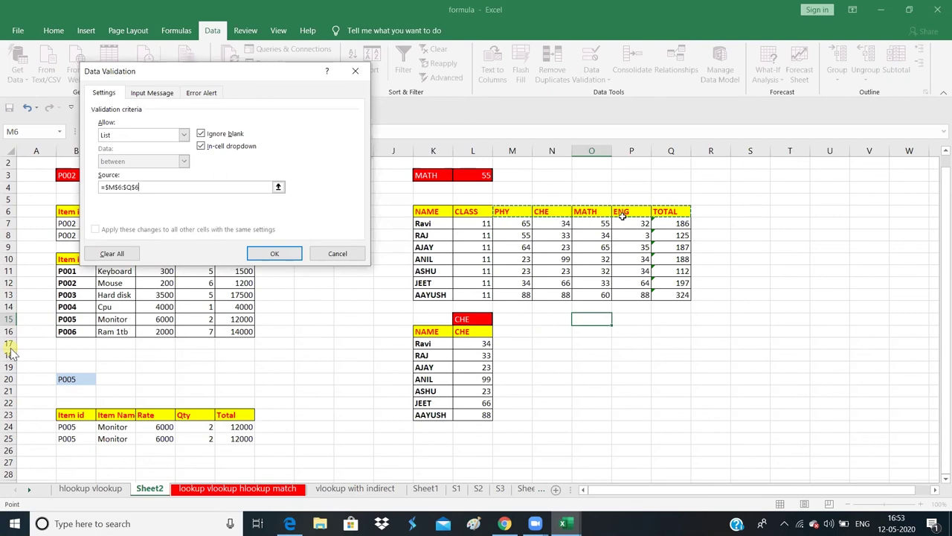
click(274, 254)
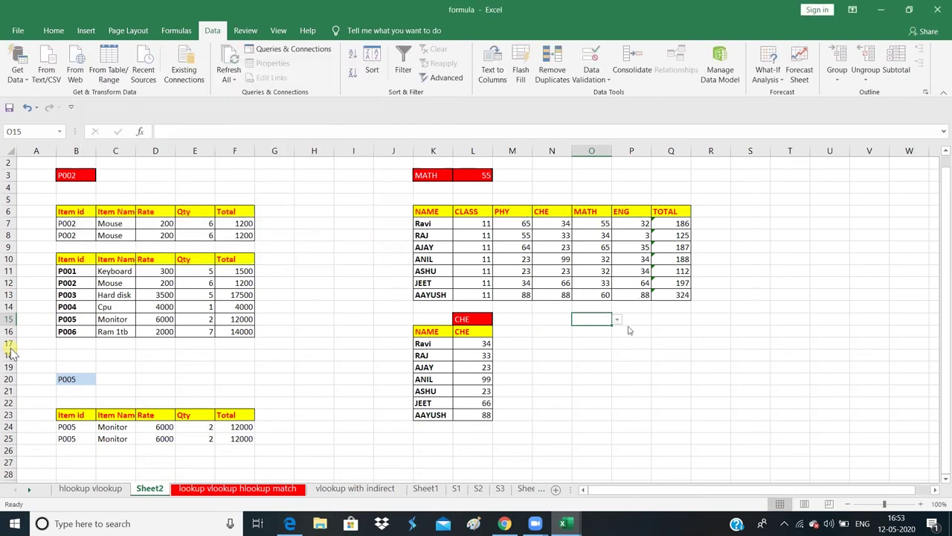
- Choose CHE in O15's dropdown and give O15 a light-blue fill
click(617, 319)
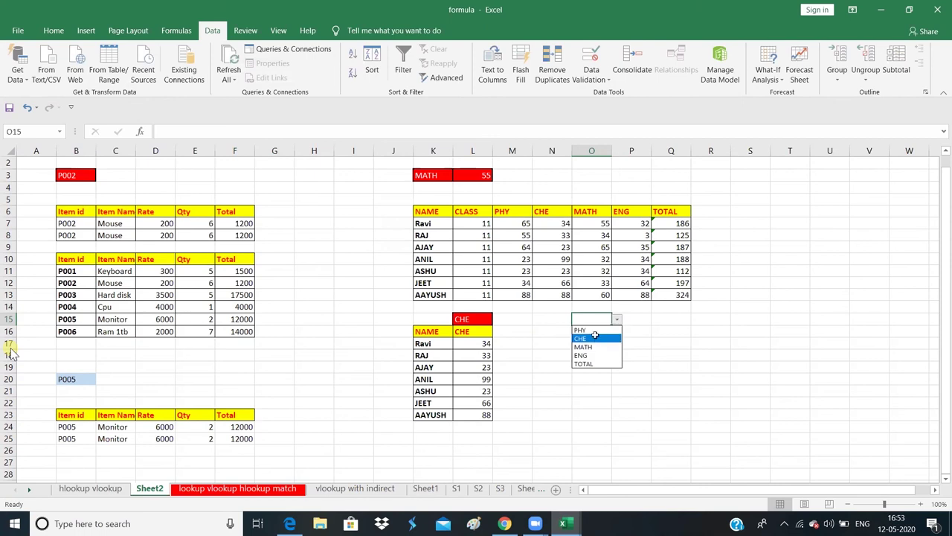
click(596, 338)
click(617, 319)
key(Escape)
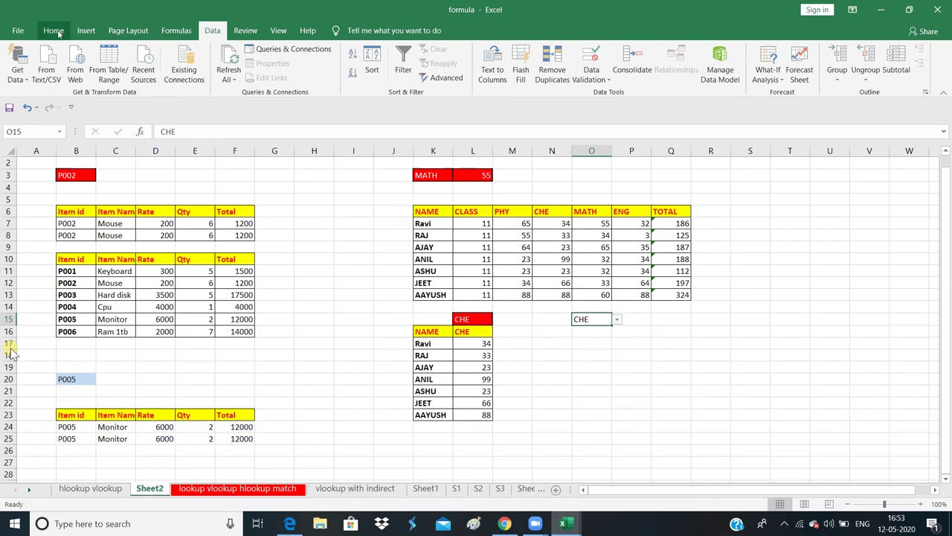
click(55, 31)
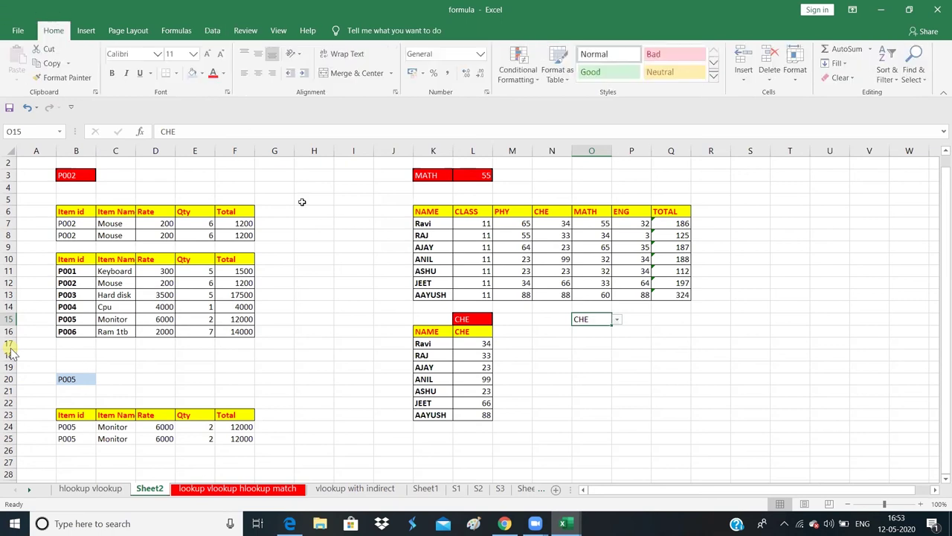
click(192, 72)
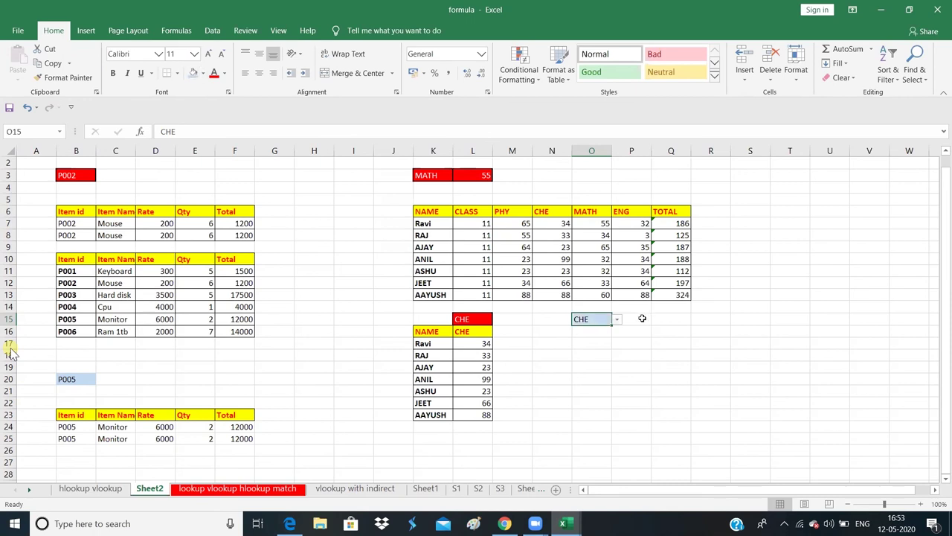
- Switch K3's subject to ENG so L3 returns 32
click(642, 319)
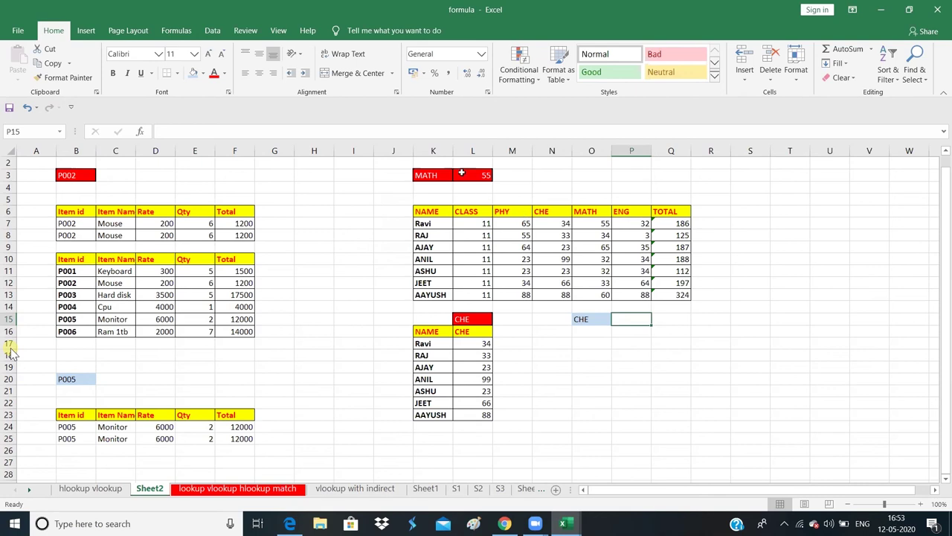
click(461, 173)
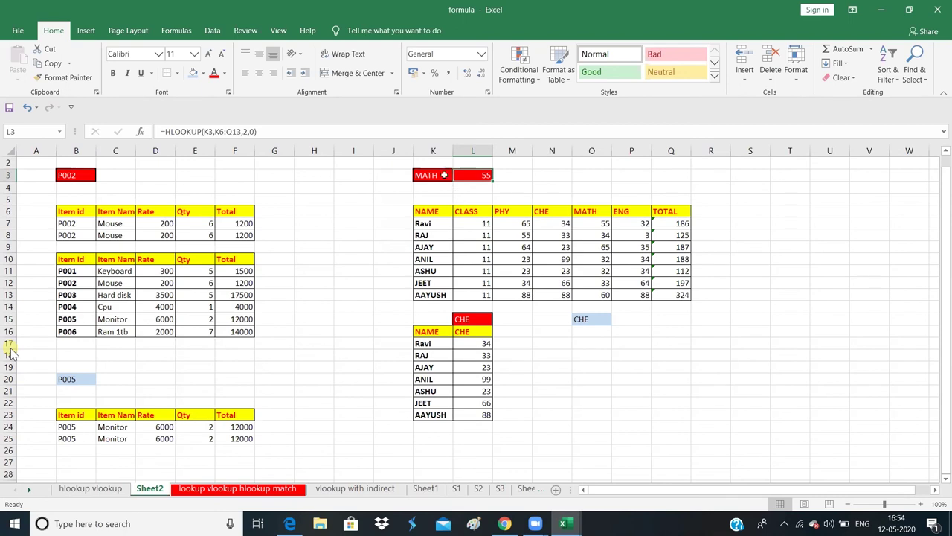
click(445, 176)
click(459, 175)
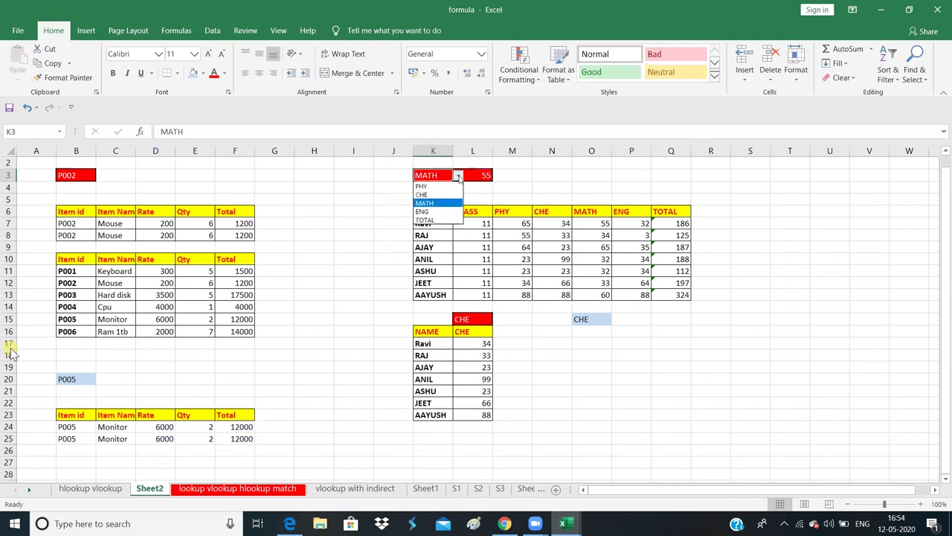
click(439, 215)
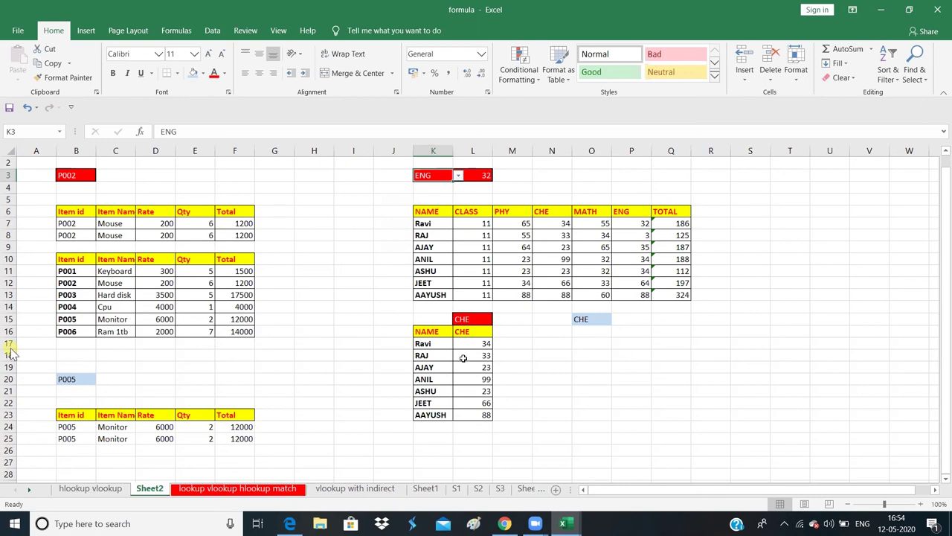
- Enter =HLOOKUP(O15,K6:Q13,3,0) in P15, returning 33 for CHE
click(628, 319)
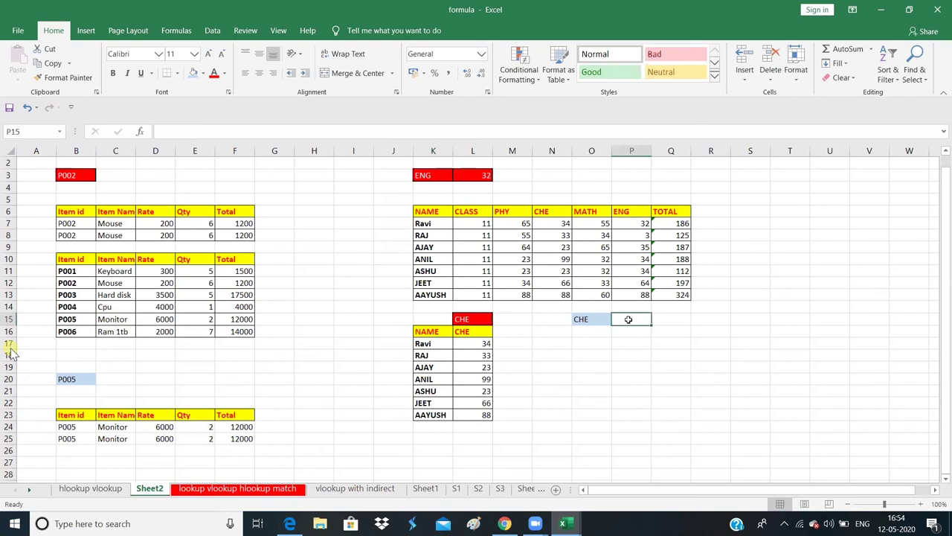
text(=)
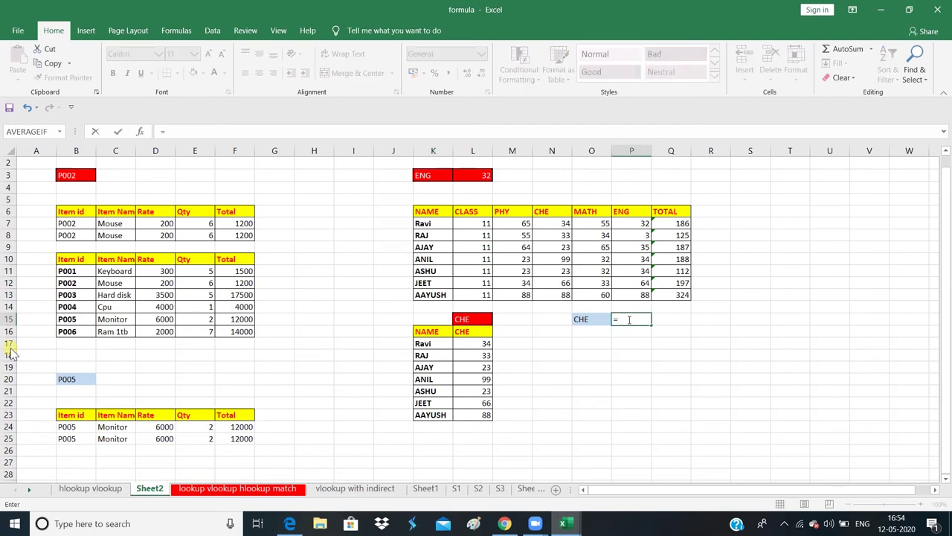
text(hl)
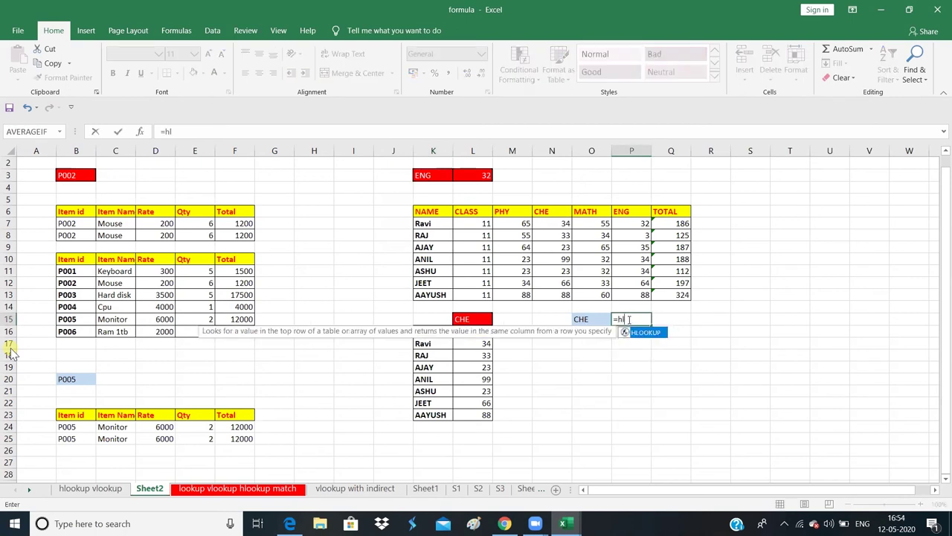
text(o)
key(Tab)
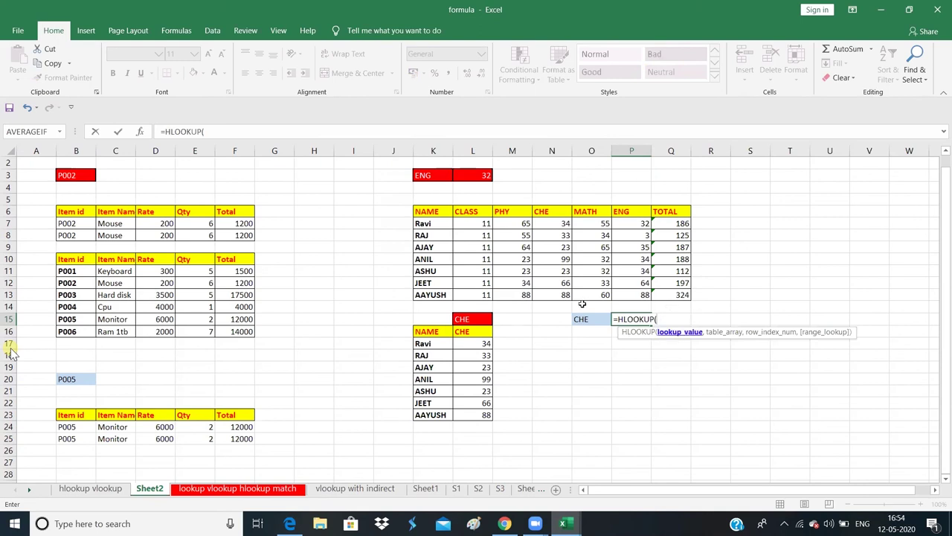
click(590, 318)
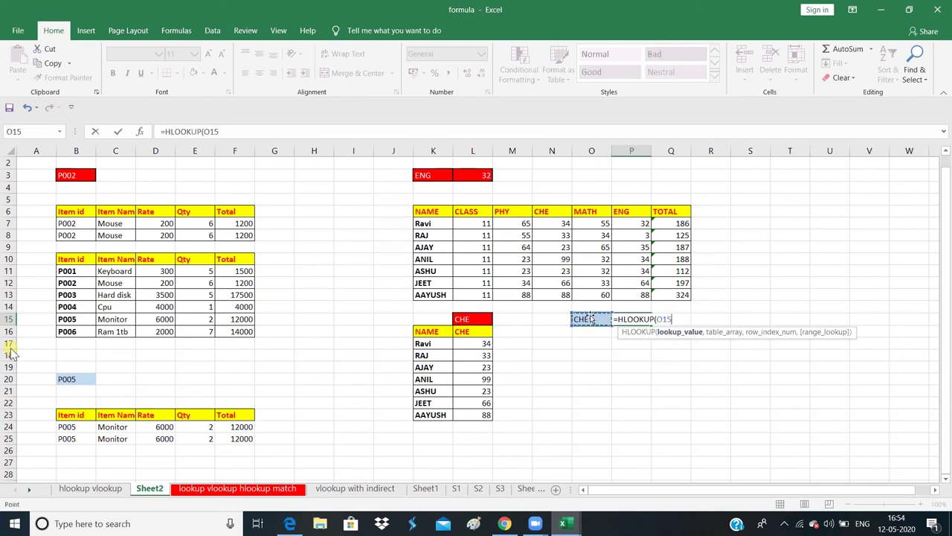
text(,)
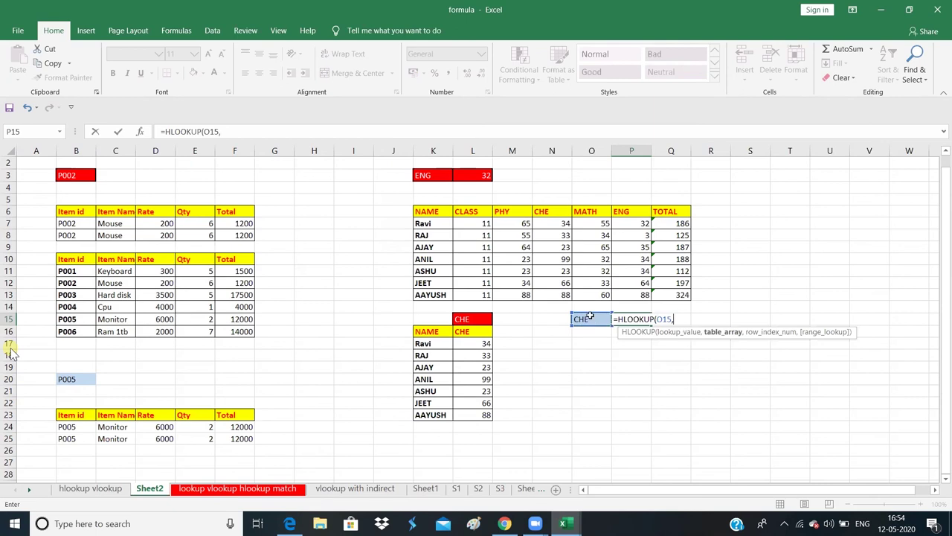
drag(432, 211, 674, 295)
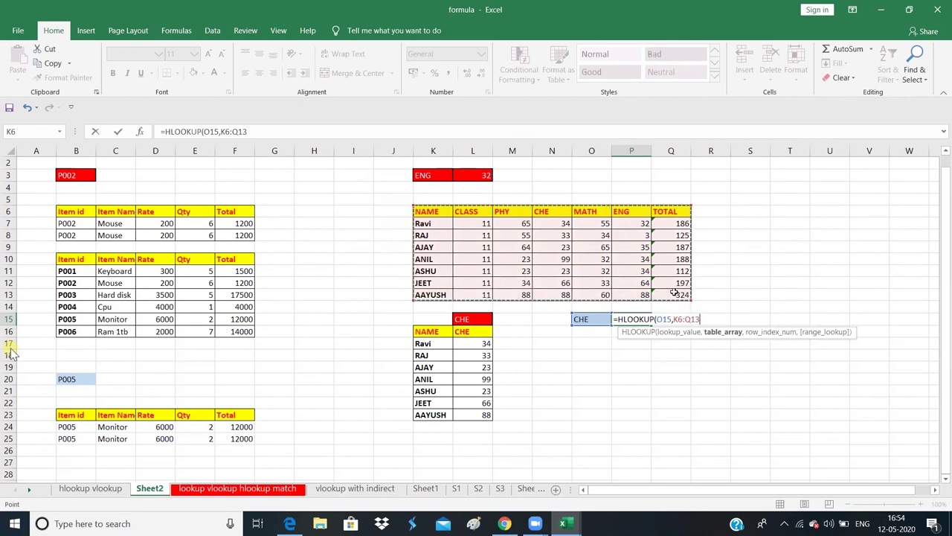
text(,3)
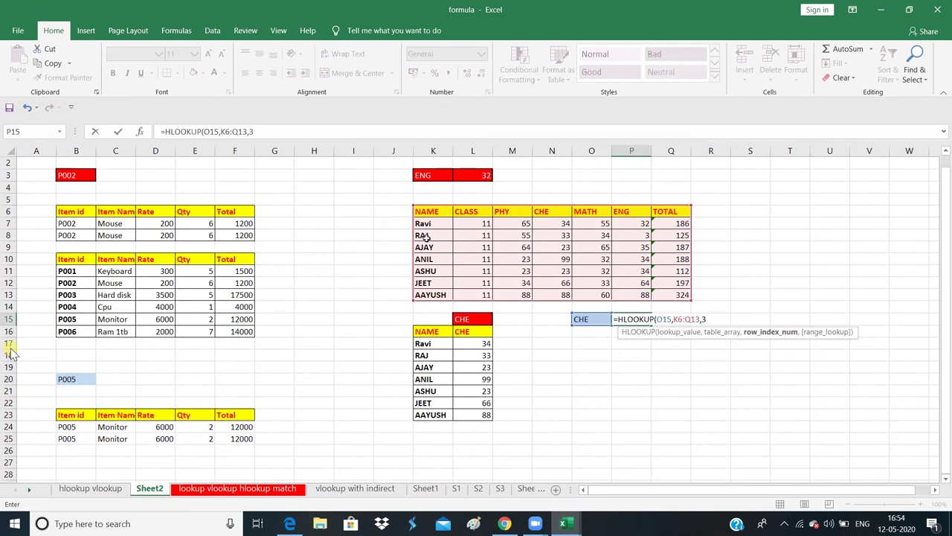
text(,0)
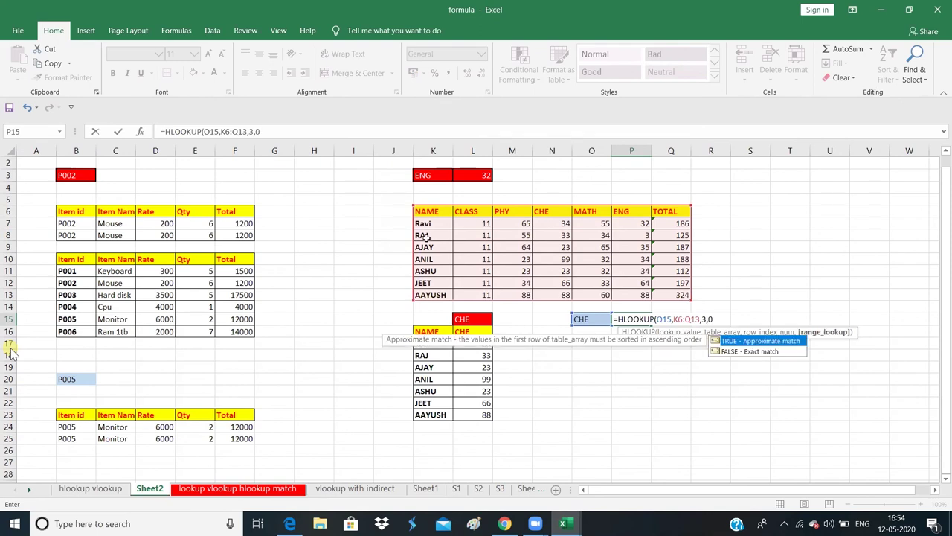
text())
key(Return)
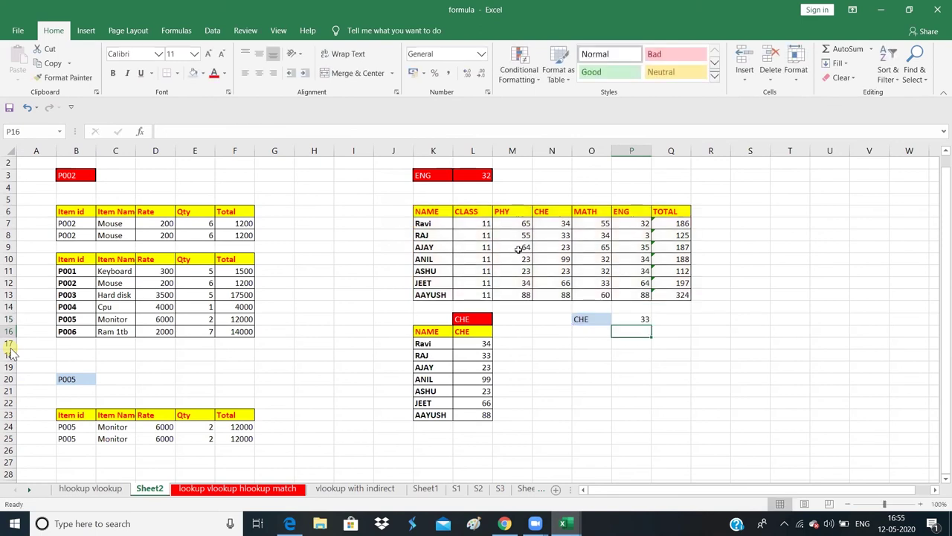
click(563, 238)
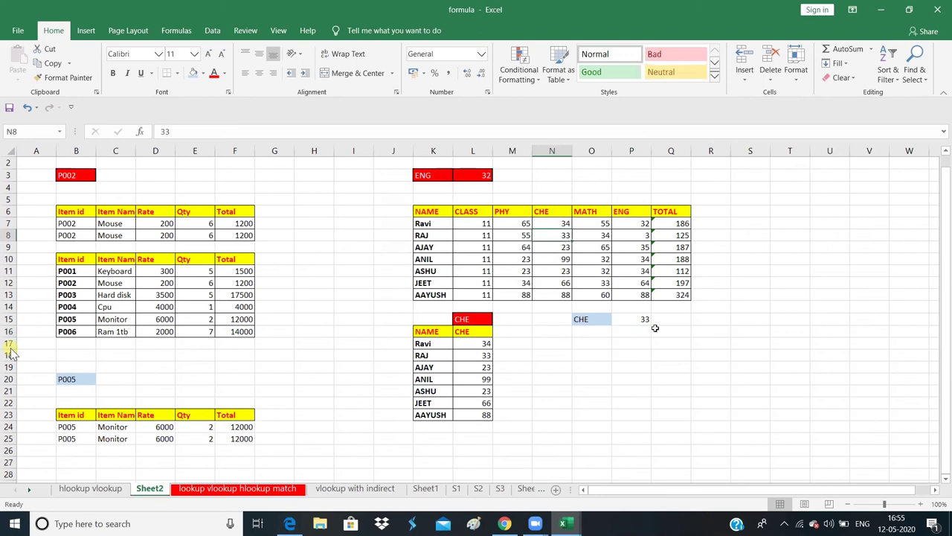
click(602, 320)
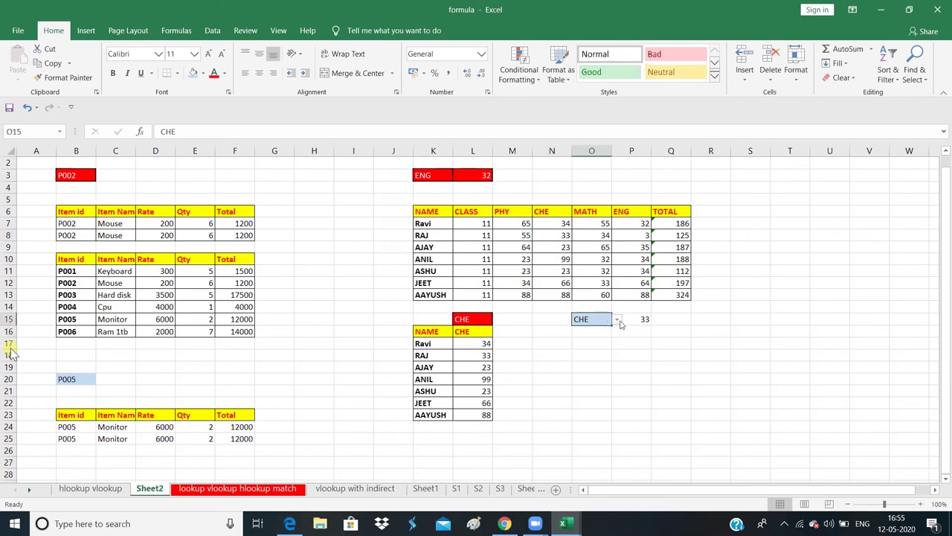
click(618, 319)
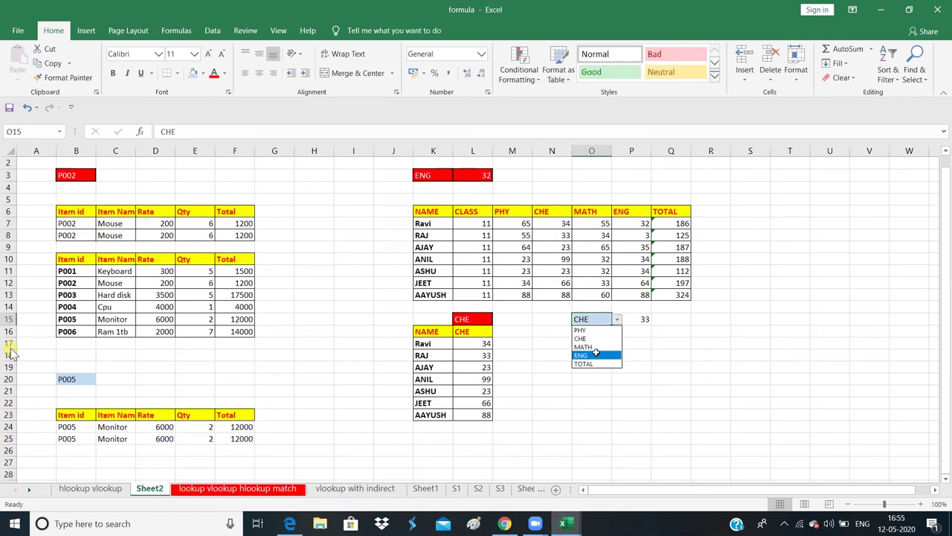
click(596, 355)
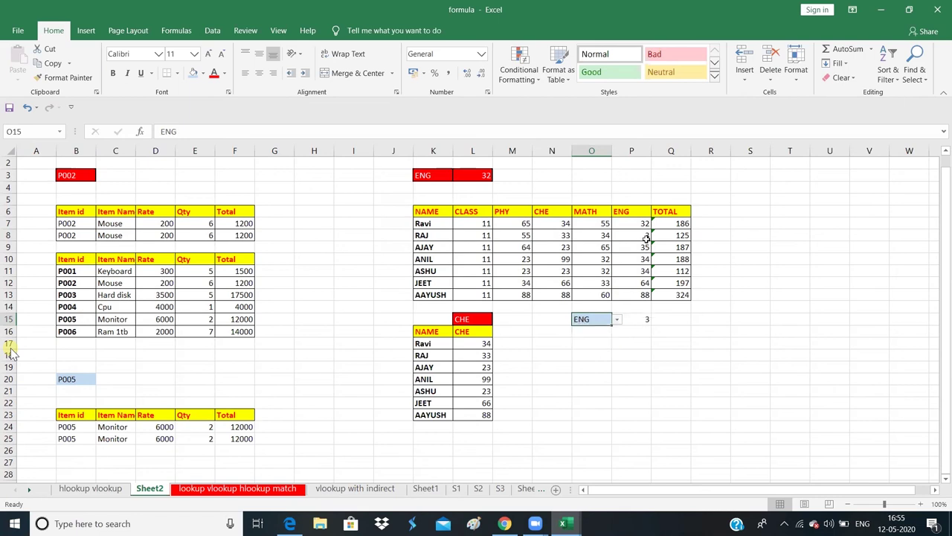
click(616, 320)
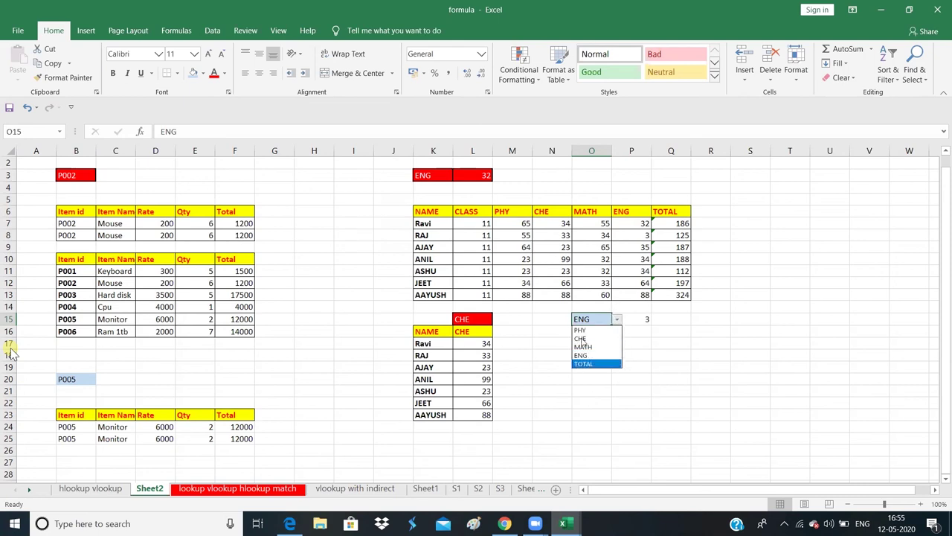
click(581, 338)
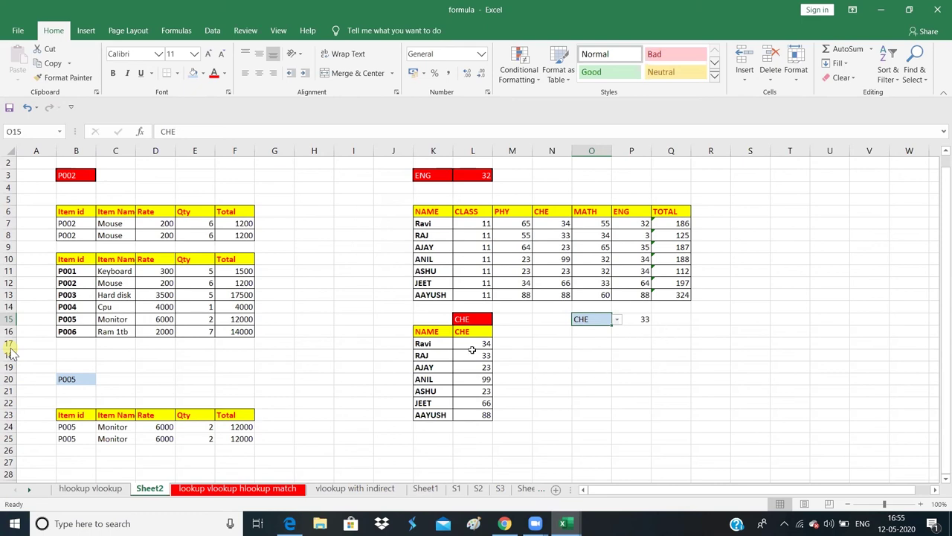
- Choose MATH in L15's dropdown and inspect L17's lookup formula
click(486, 321)
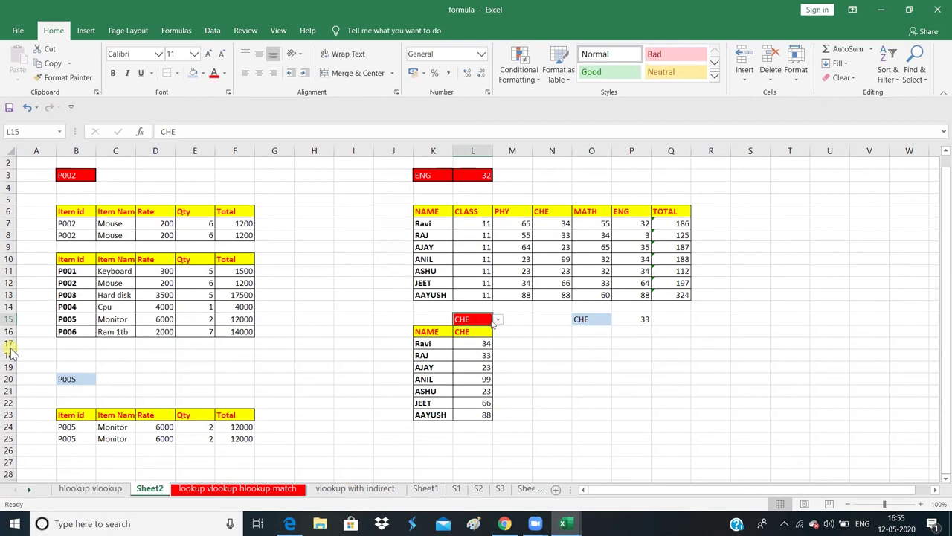
click(497, 320)
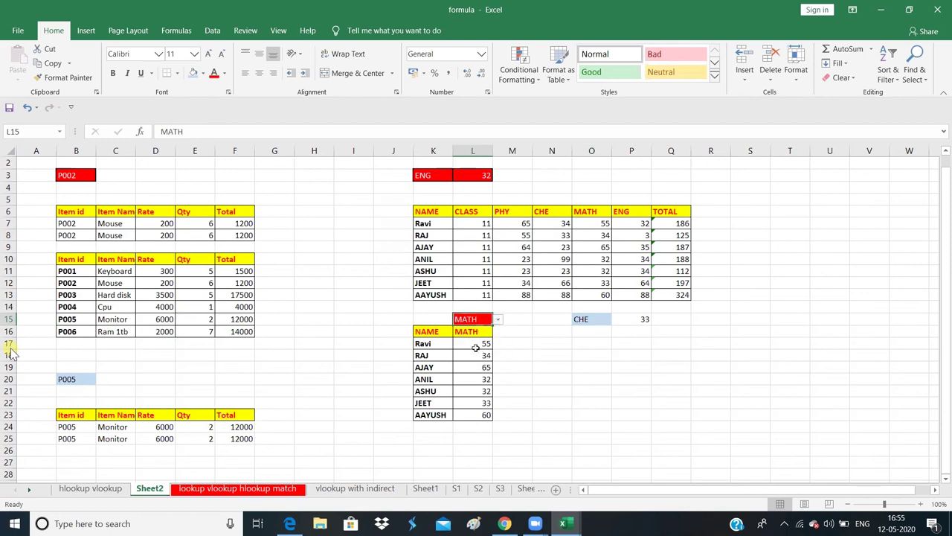
click(476, 347)
click(474, 343)
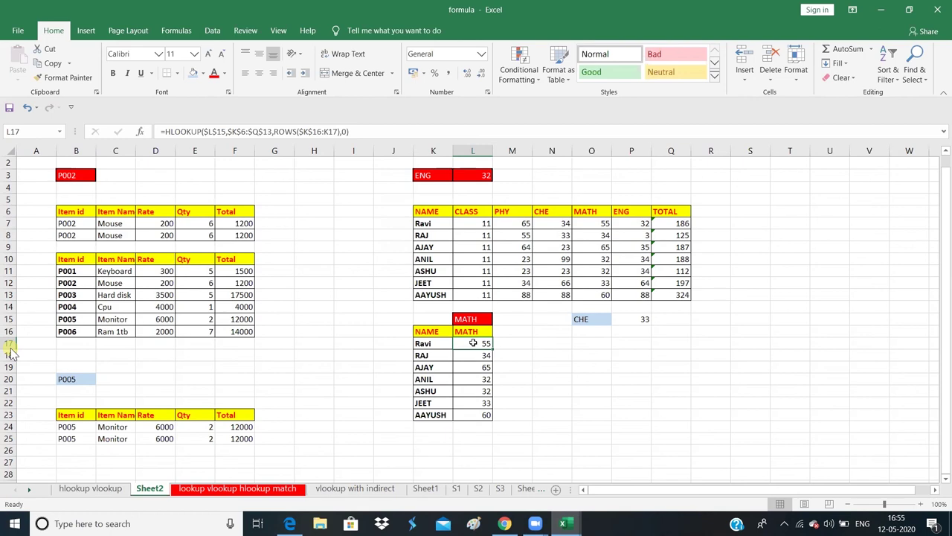
- Toggle L15 to CHE and back to MATH, checking O15 along the way
click(491, 319)
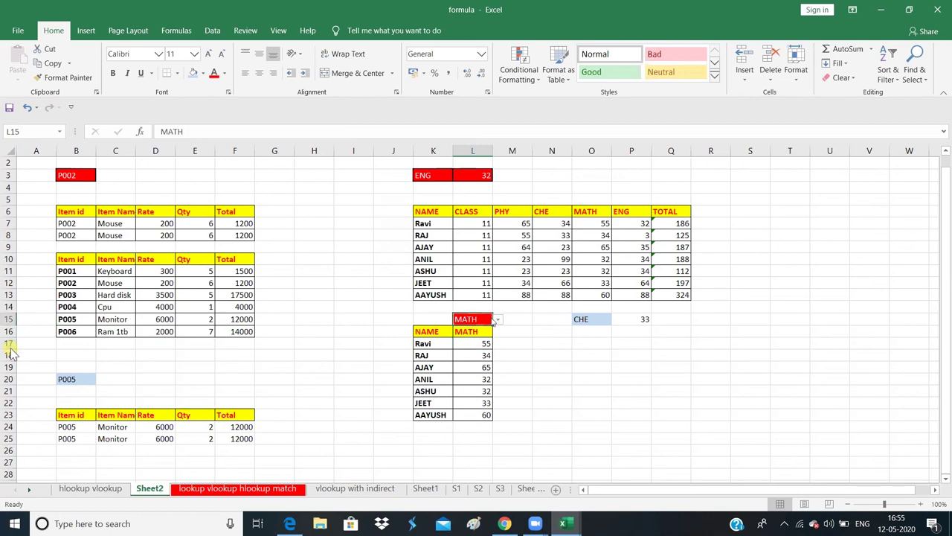
click(497, 320)
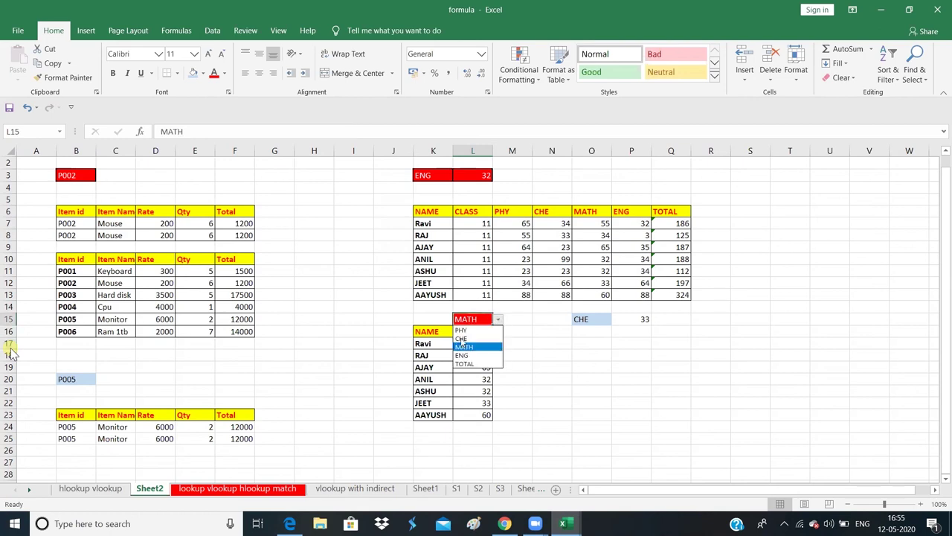
click(461, 339)
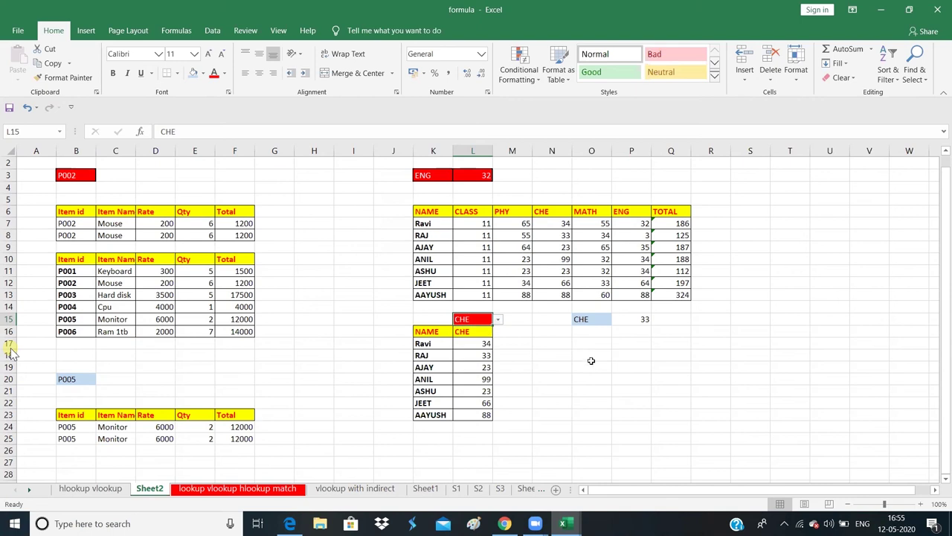
click(575, 355)
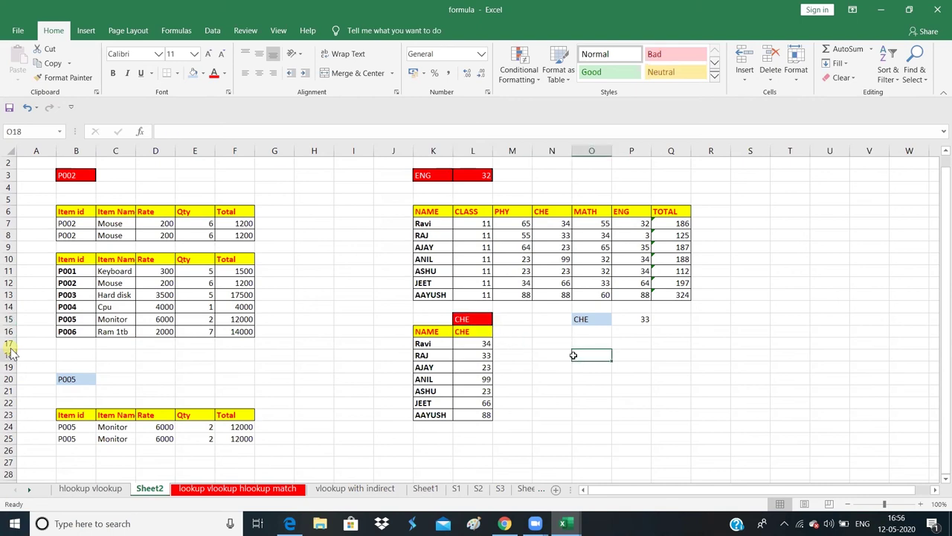
click(590, 318)
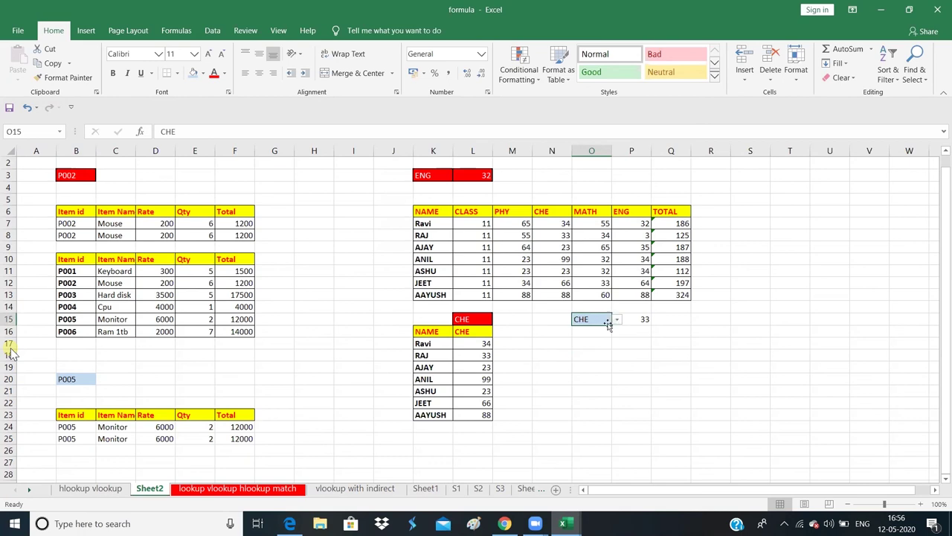
click(592, 342)
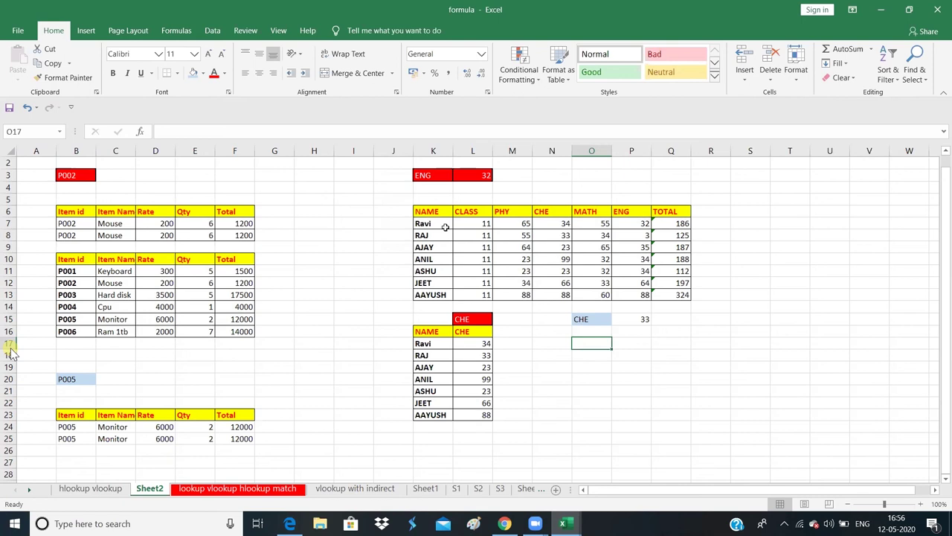
click(485, 315)
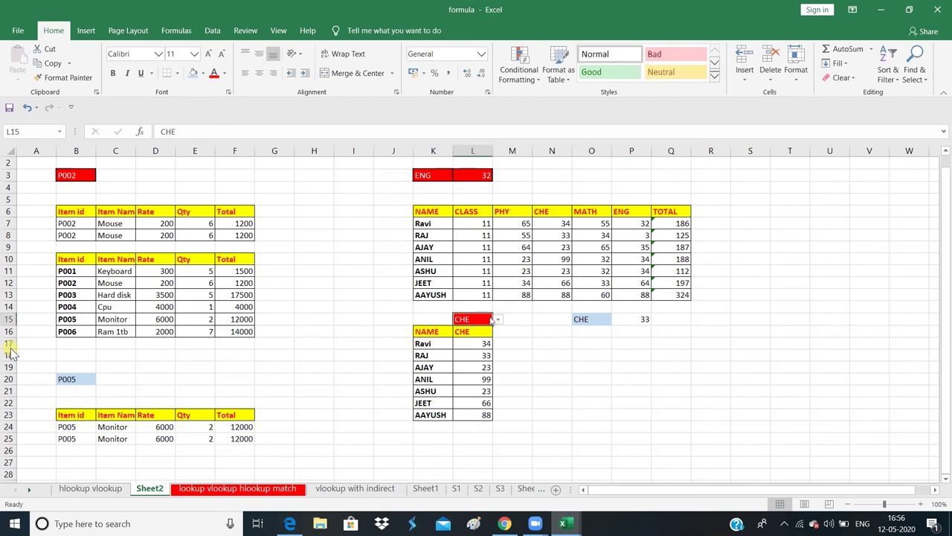
click(497, 319)
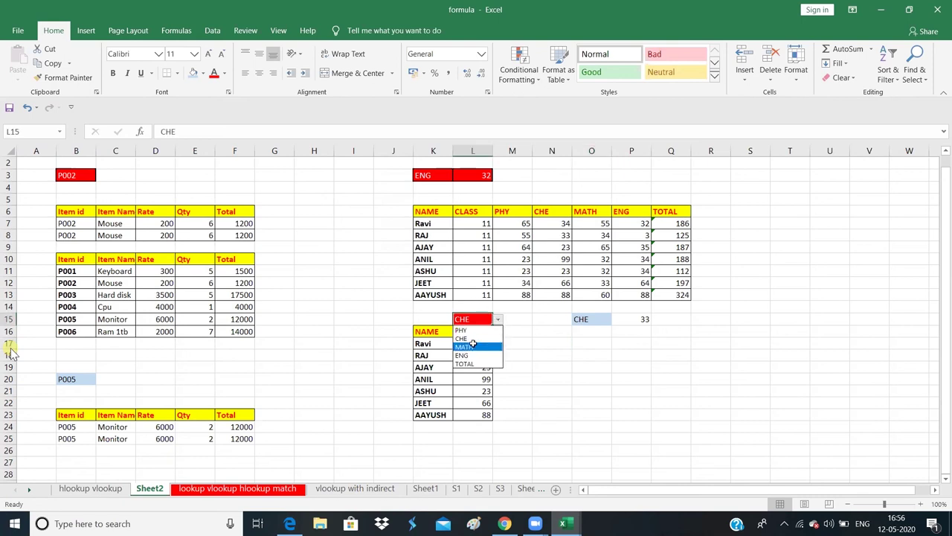
click(467, 347)
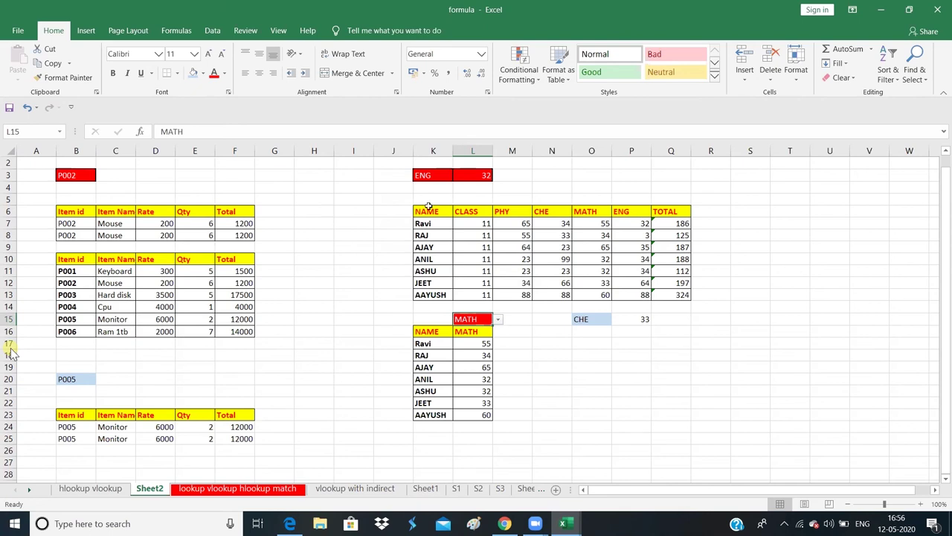
- Copy the NAME column K6:K13 and paste it into N16:N23
drag(428, 213, 432, 291)
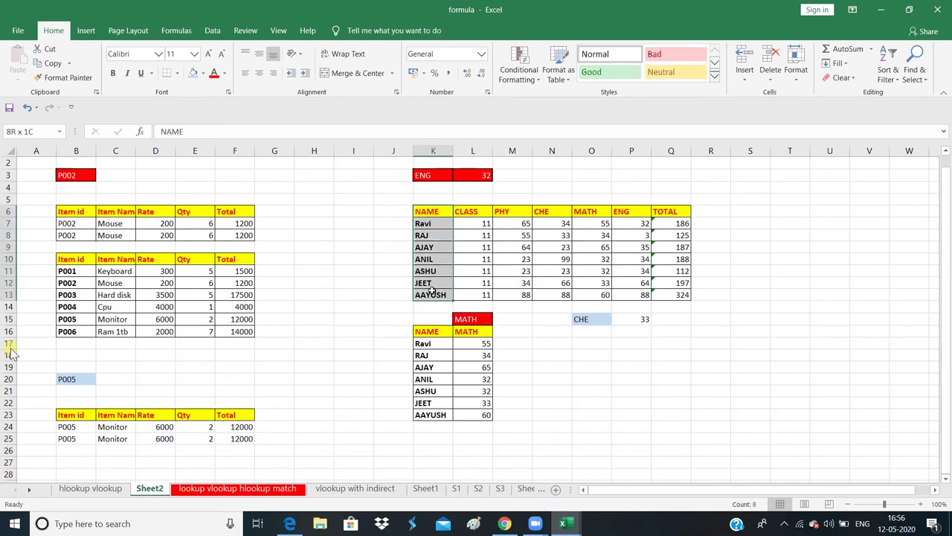
key(ctrl+c)
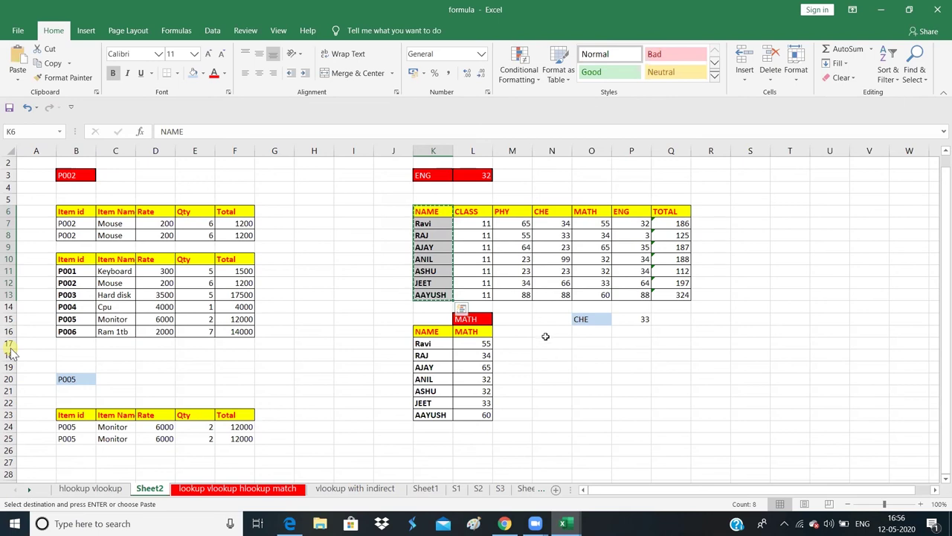
click(545, 337)
key(ctrl+v)
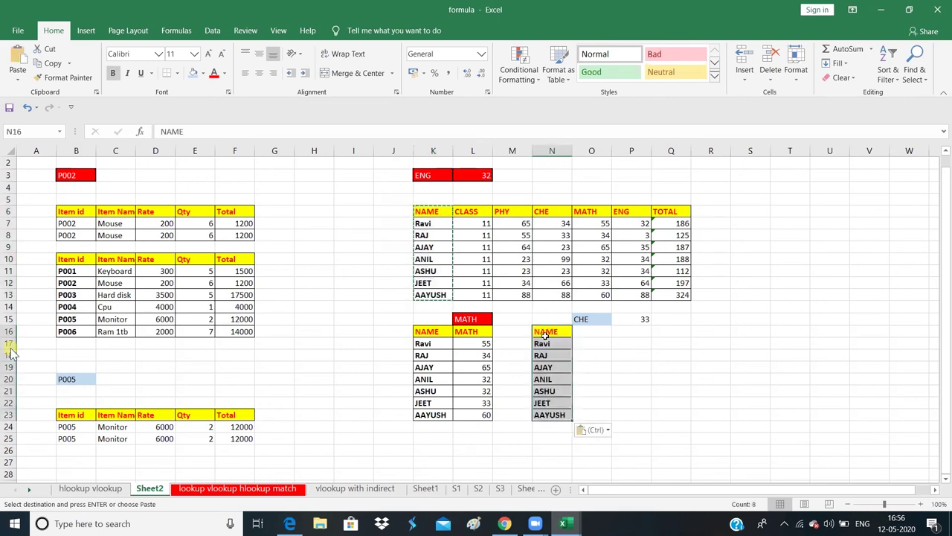
click(591, 337)
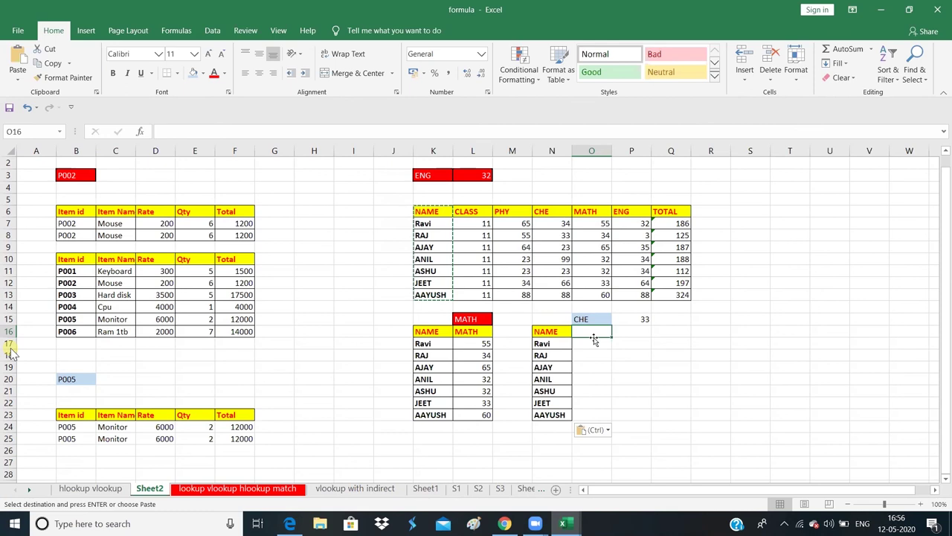
- Enter =HLOOKUP(O15,K6:Q13,1) in O16 so it returns the header CHE
key(Escape)
text(=)
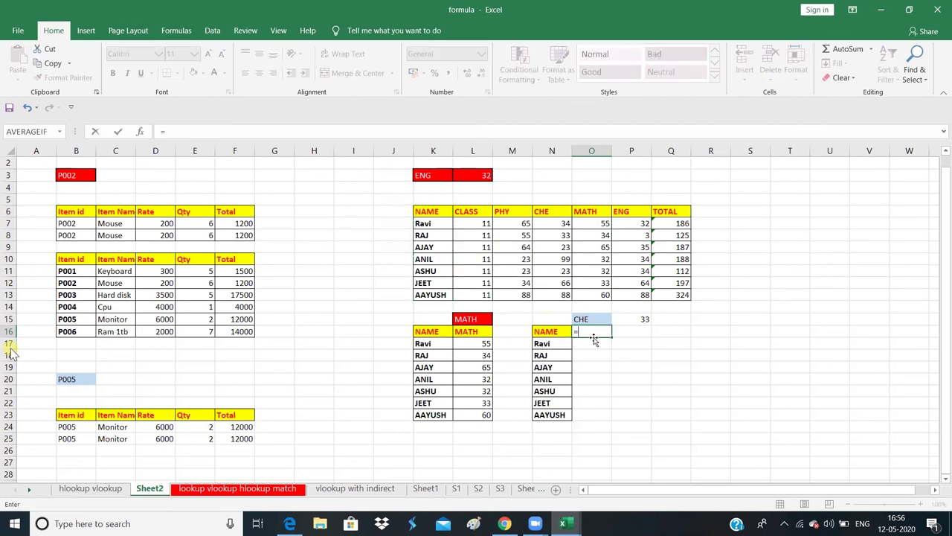
text(h)
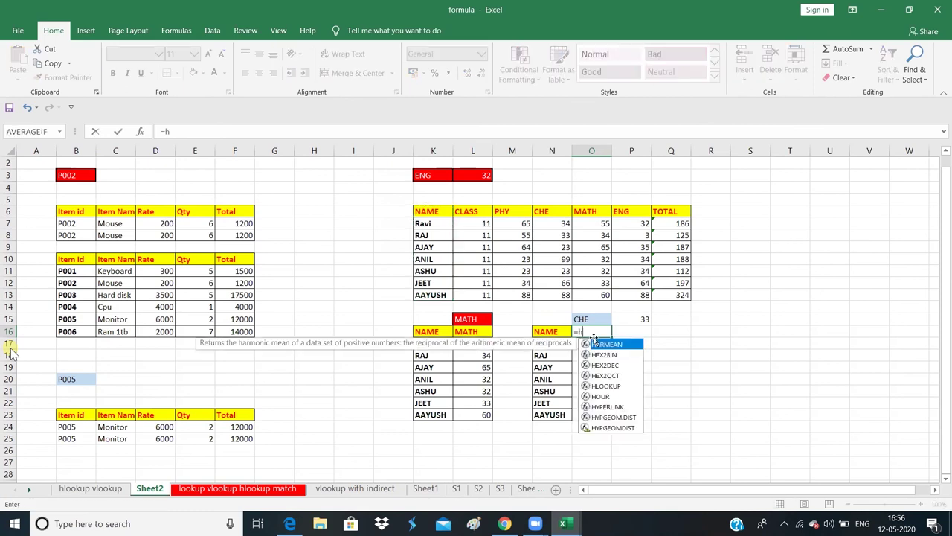
text(lo)
key(Tab)
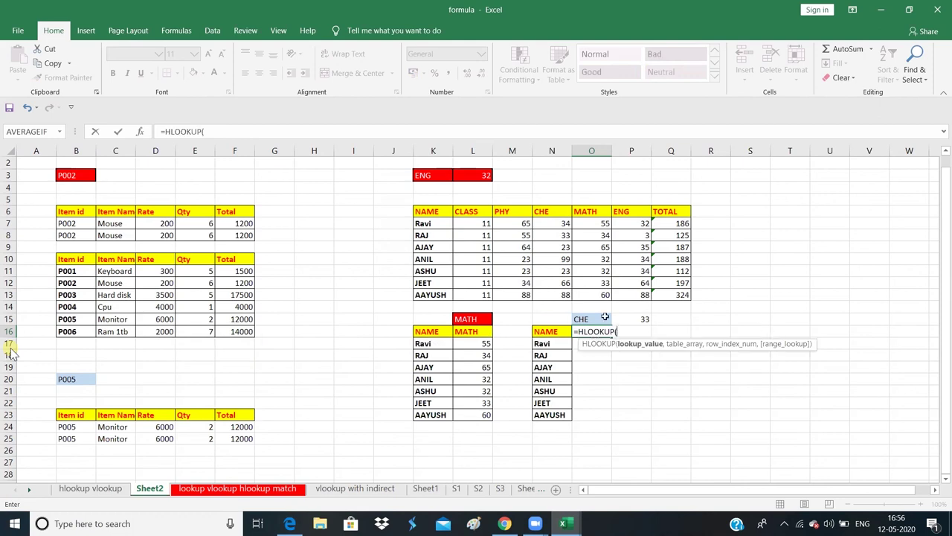
click(596, 318)
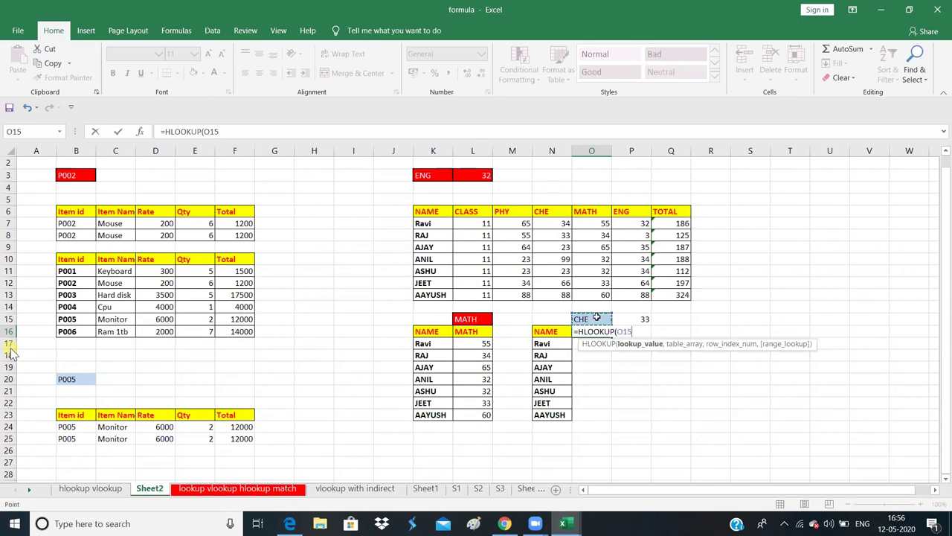
text(,)
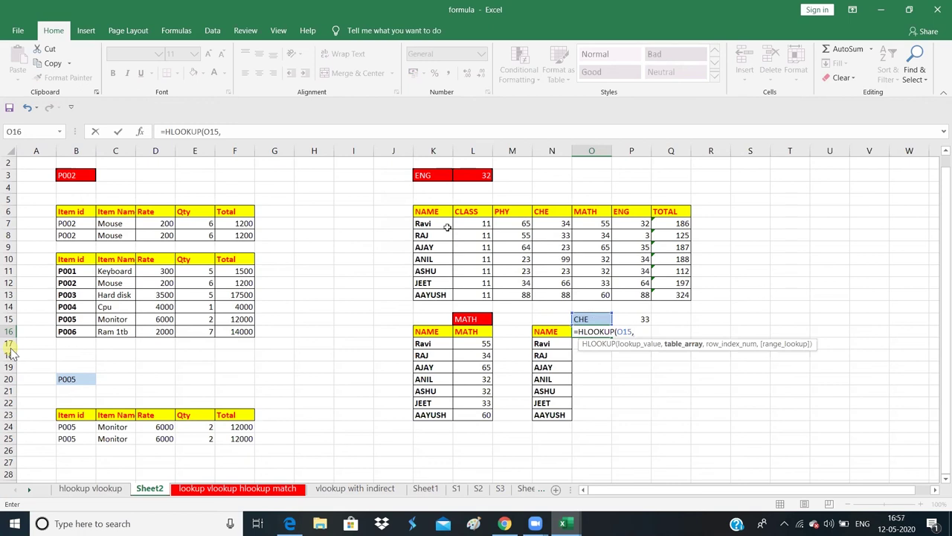
mouse_move(433, 212)
mouse_down()
mouse_move(658, 299)
mouse_move(681, 296)
mouse_up()
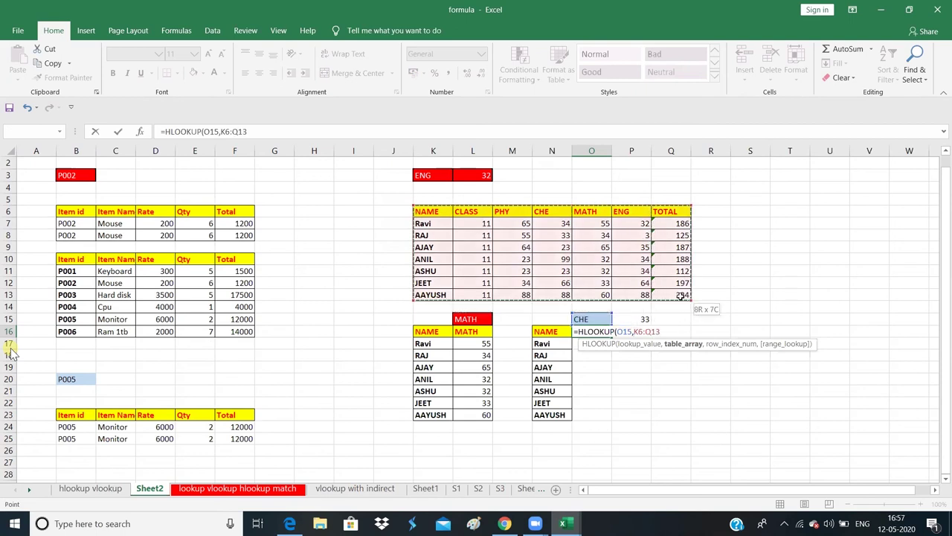
text(,)
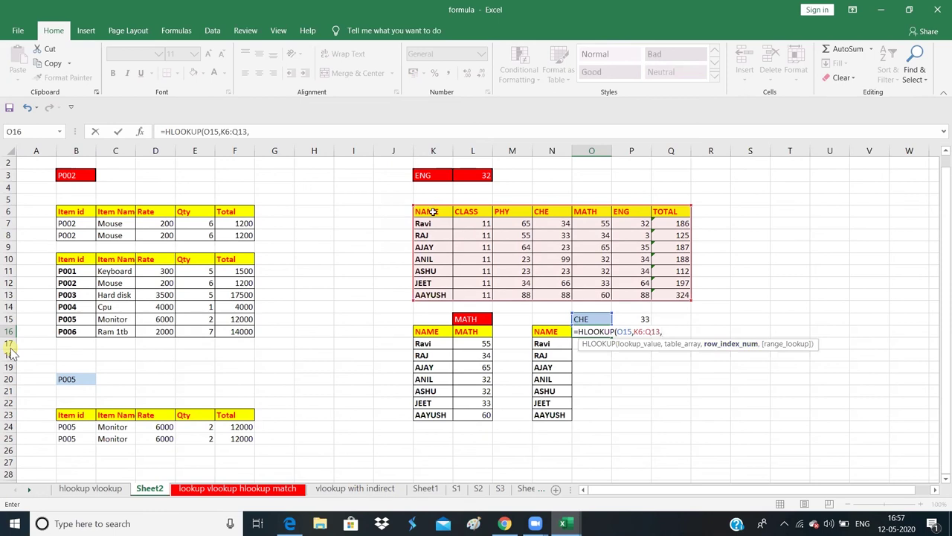
text(1))
click(433, 212)
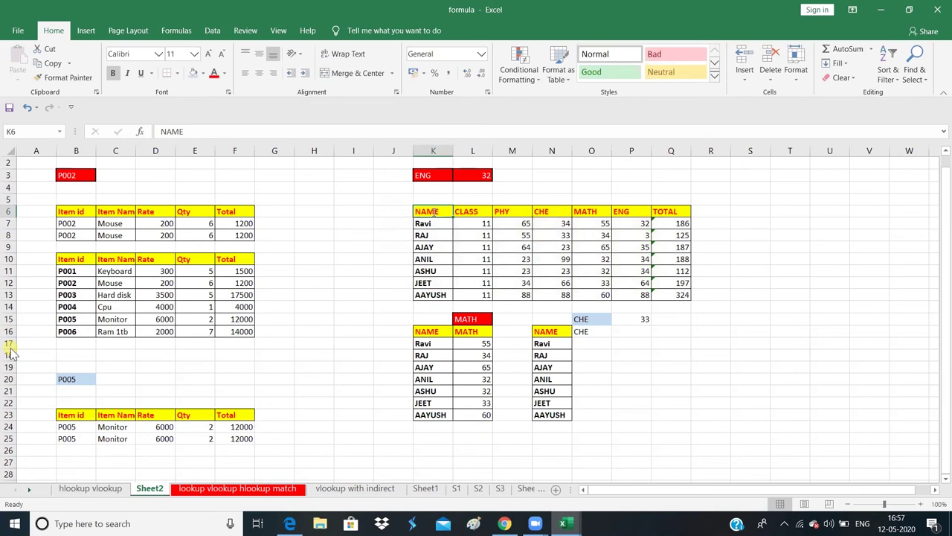
- Change O16's formula to =HLOOKUP(O15,K6:Q13,1,0) for an exact match on row 1
text(,)
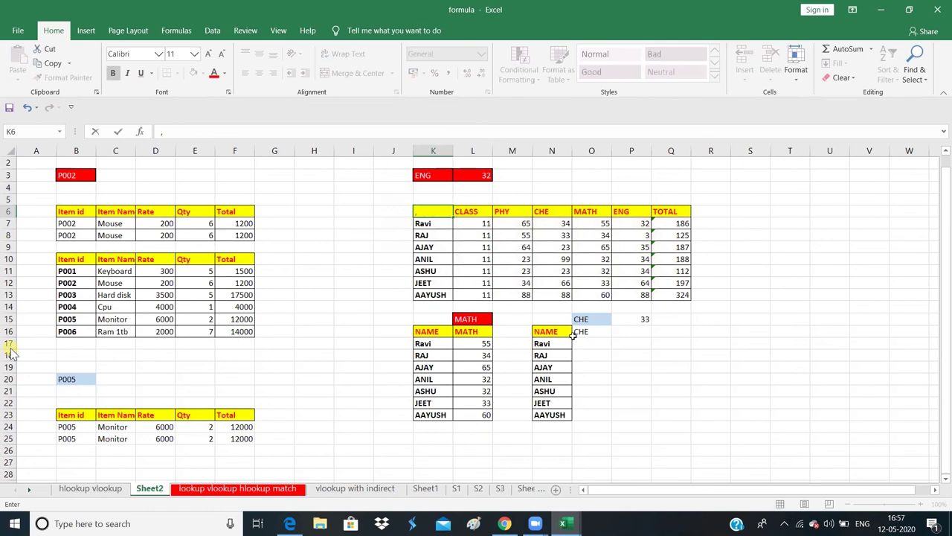
click(584, 332)
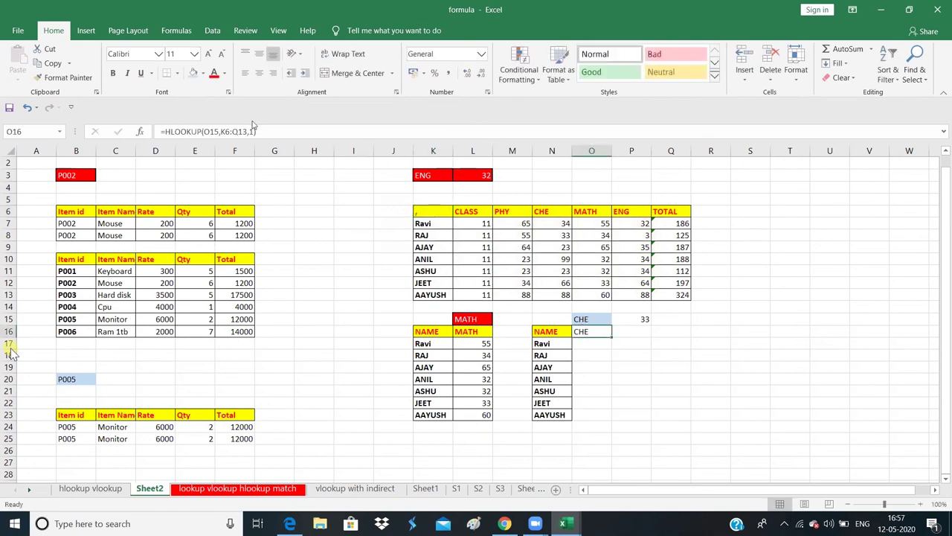
click(256, 132)
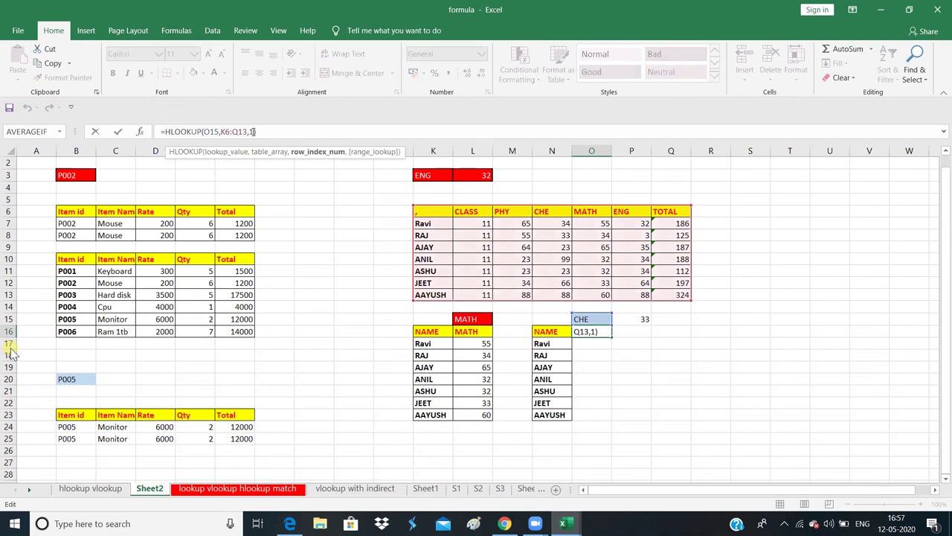
key(BackSpace)
text(0)
key(Return)
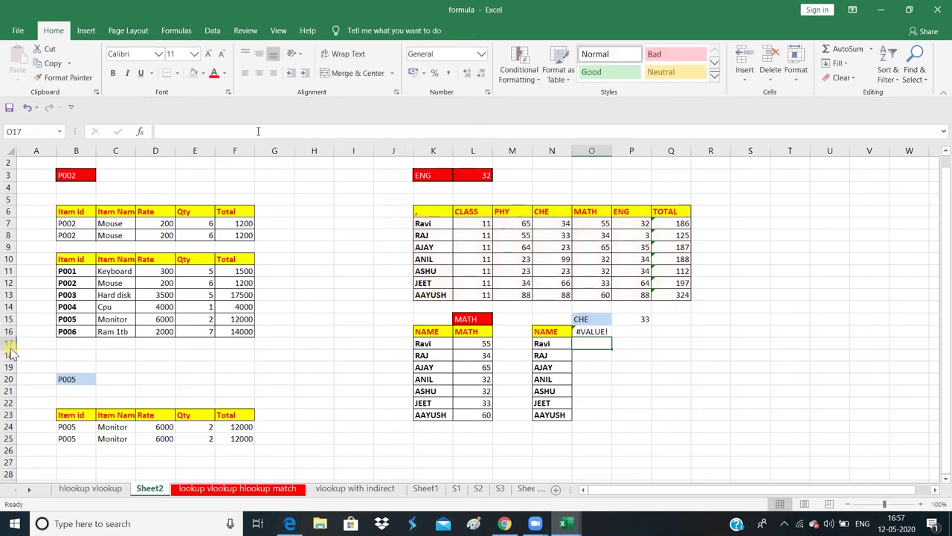
key(Up)
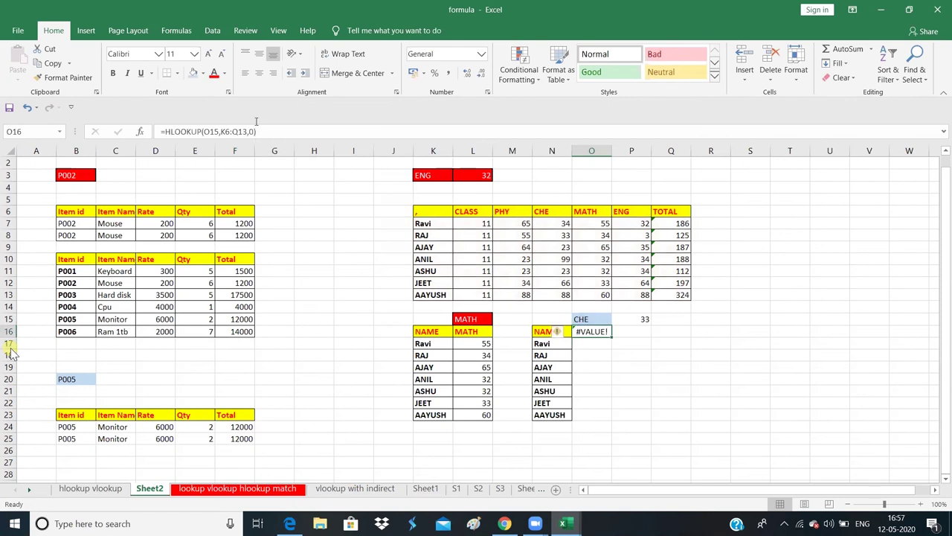
click(253, 132)
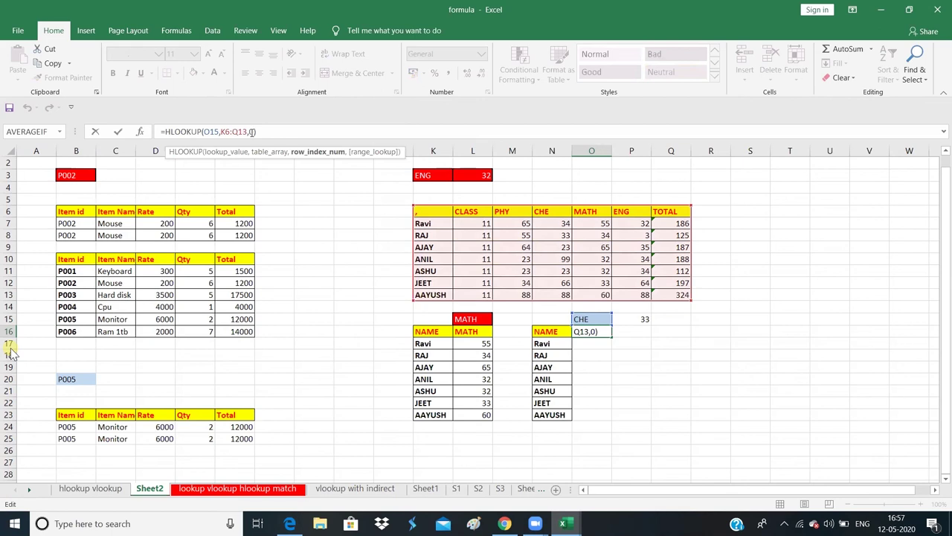
text(1,)
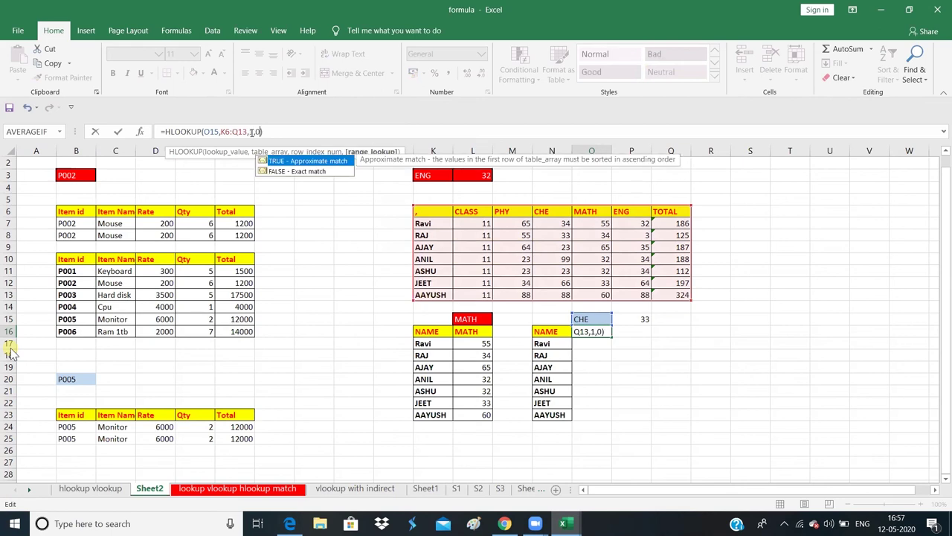
key(Return)
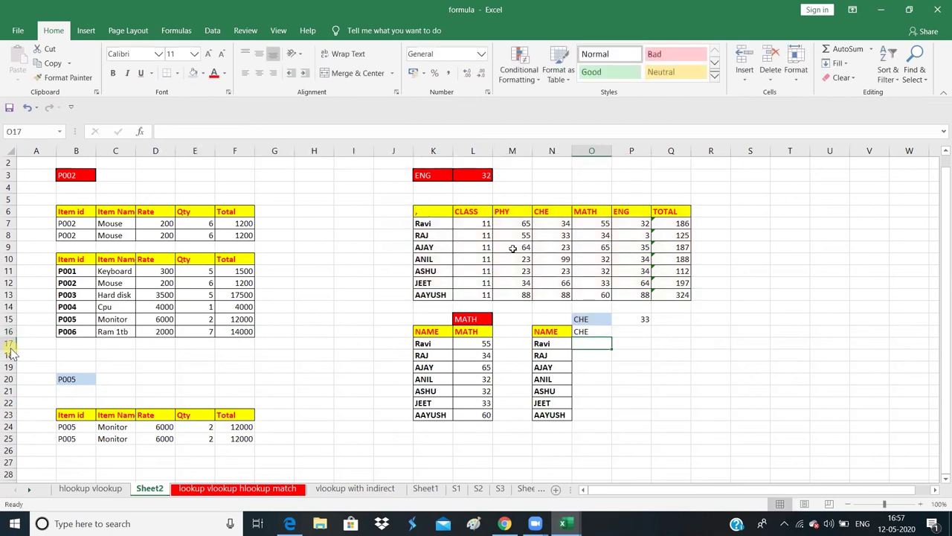
- Pick MATH in O15's subject dropdown so O16's header reads MATH
click(603, 318)
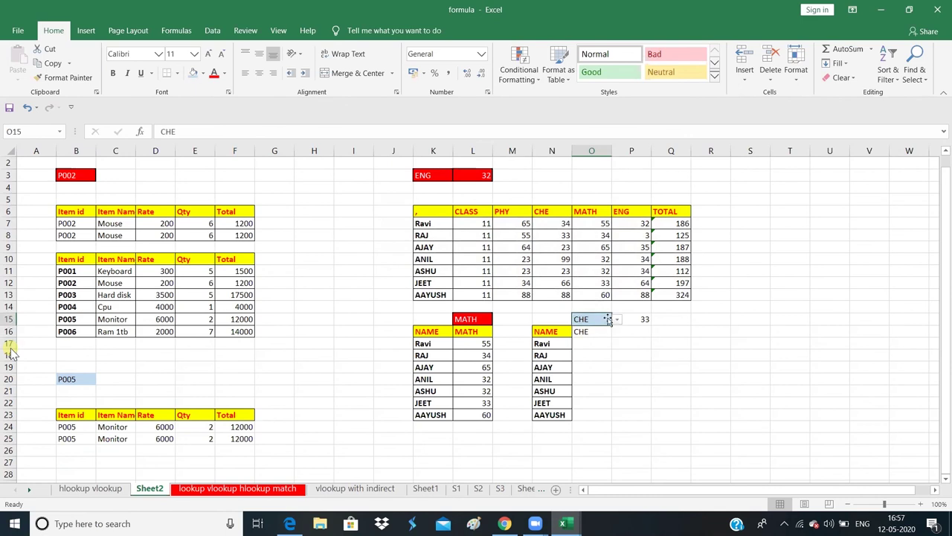
click(617, 320)
click(592, 347)
click(594, 343)
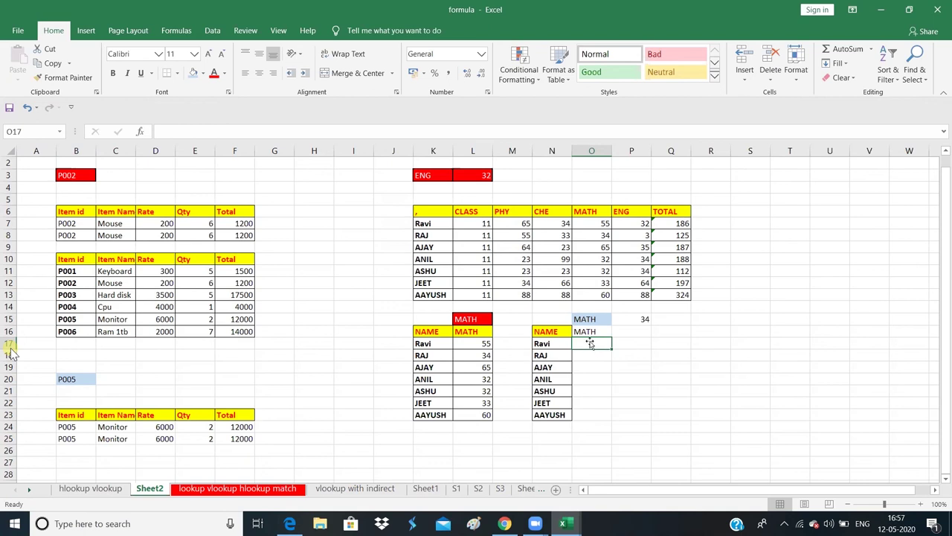
click(588, 329)
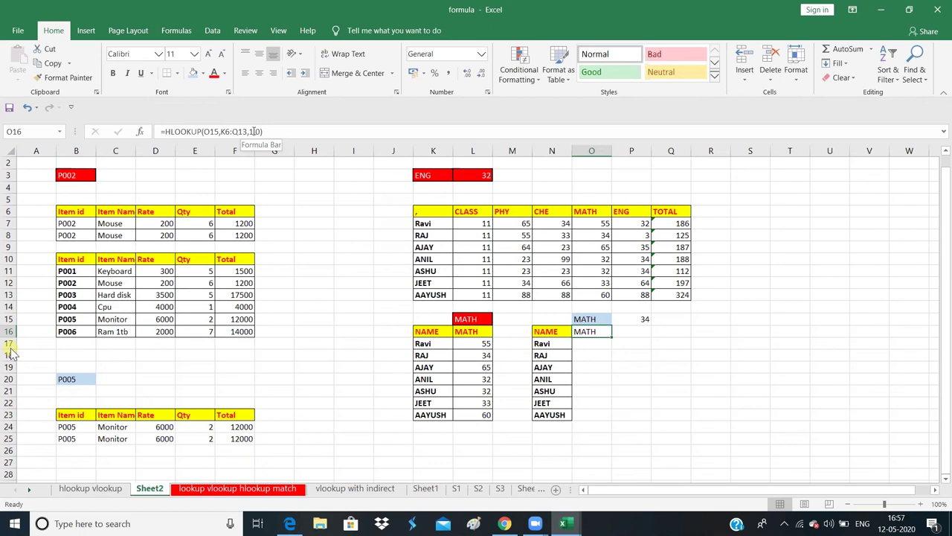
click(253, 131)
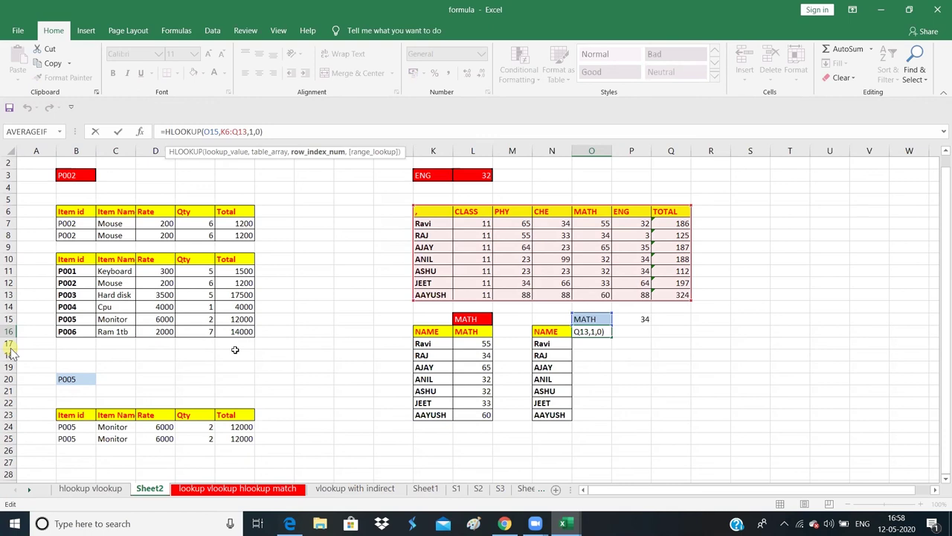
- Abandon a partial ROWS entry and restore row index 1 in O16's HLOOKUP
key(BackSpace)
text(r)
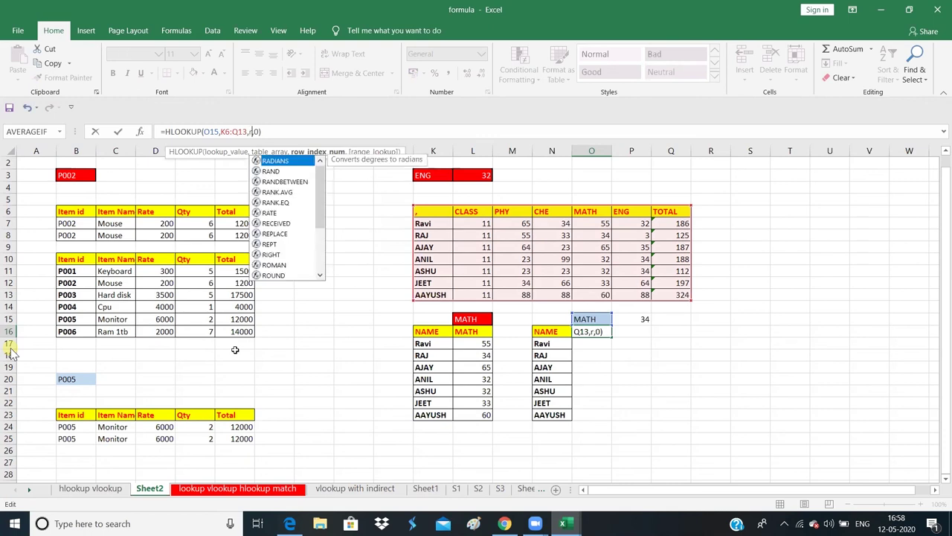
text(ows)
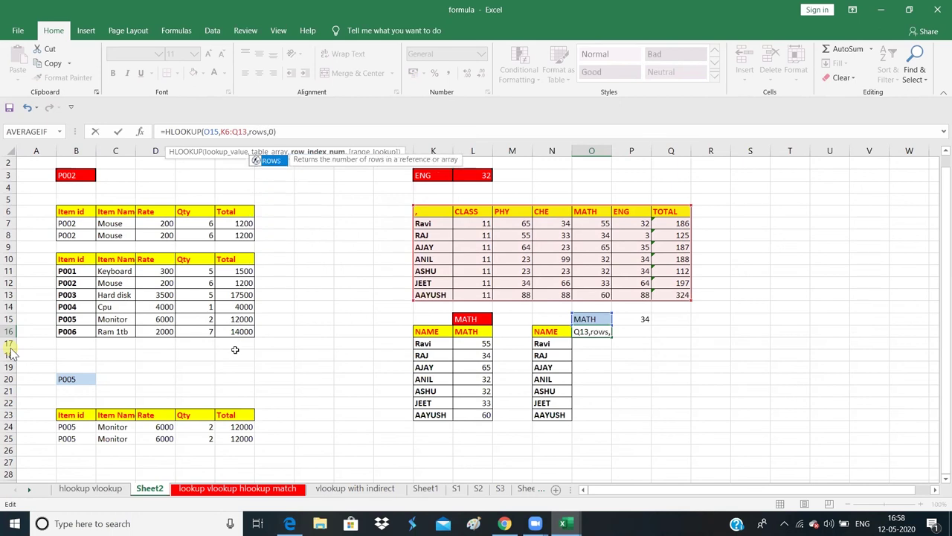
text(()
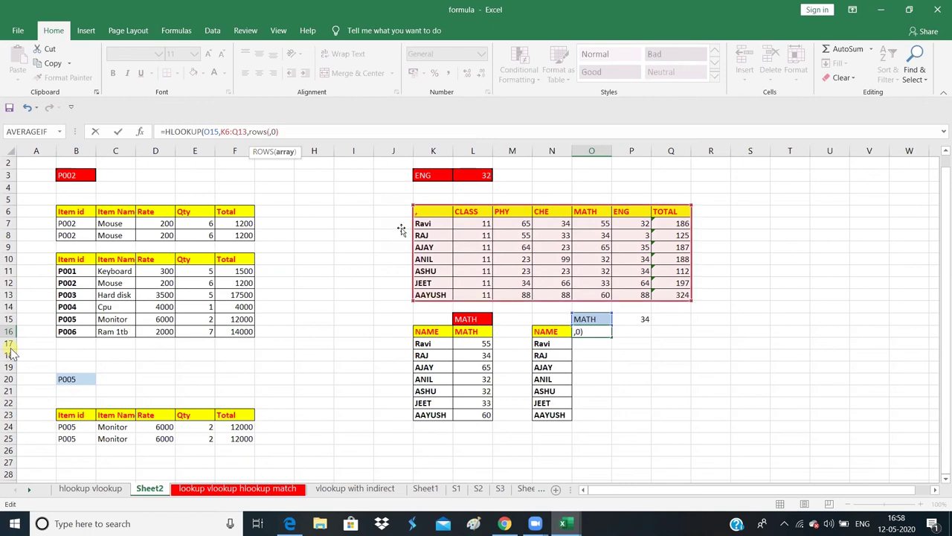
key(BackSpace)
key(BackSpace)
key(BackSpace)
text(1)
key(ctrl+Return)
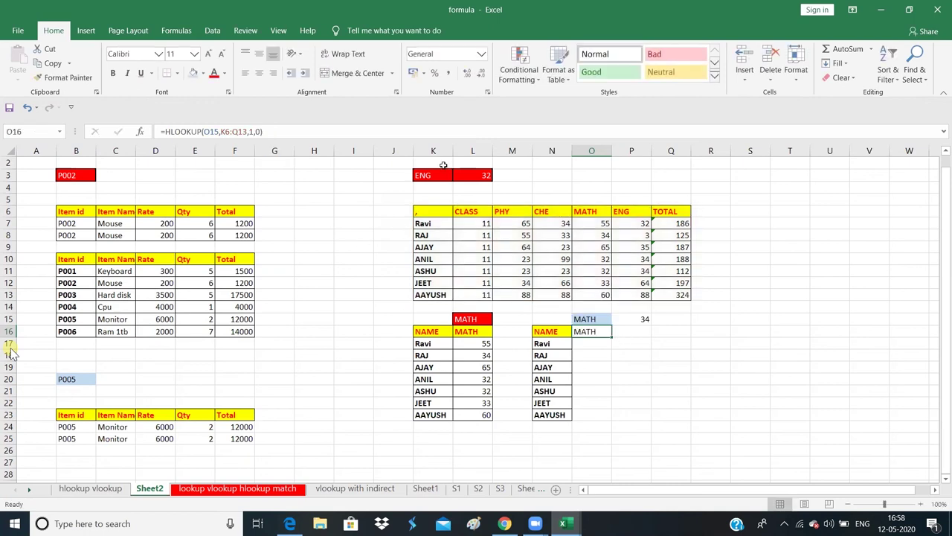
key(Down)
key(Right)
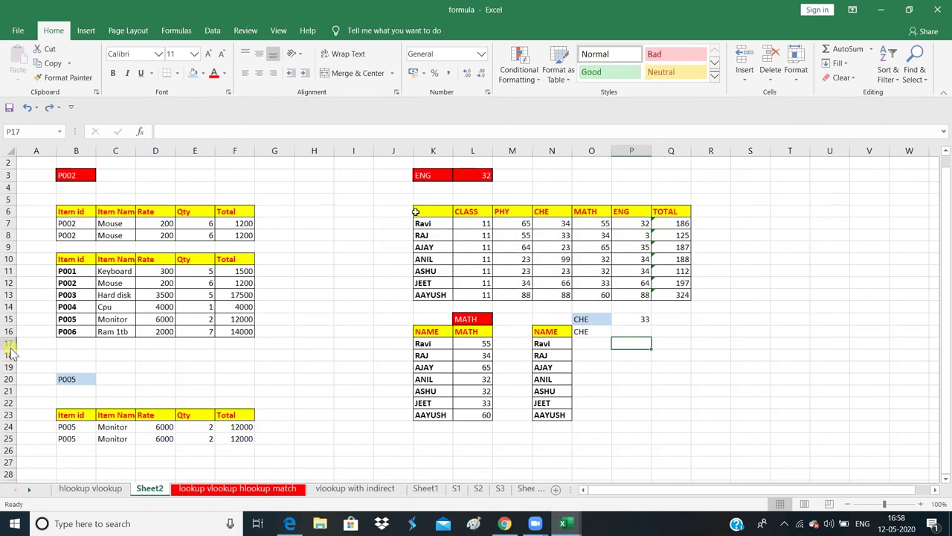
- Label cell K6 with the header Name
click(424, 213)
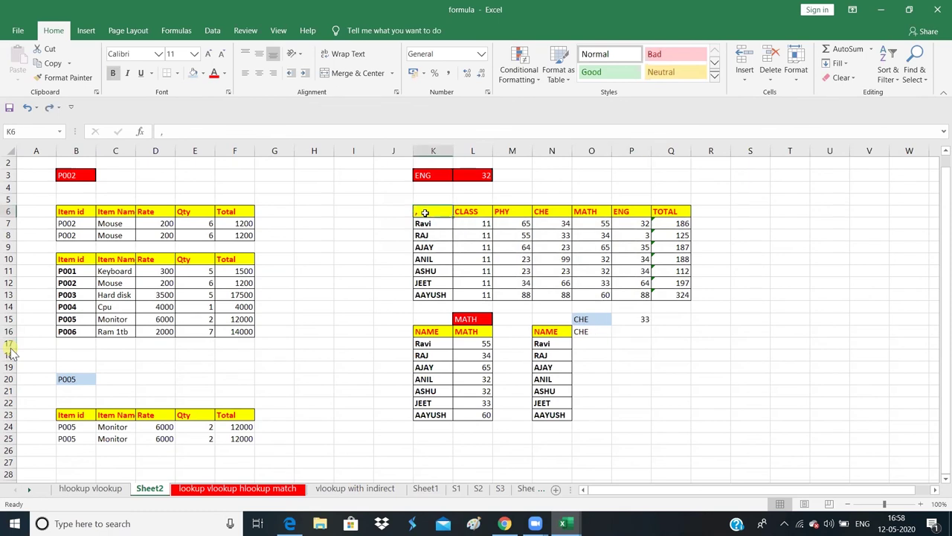
text(Name)
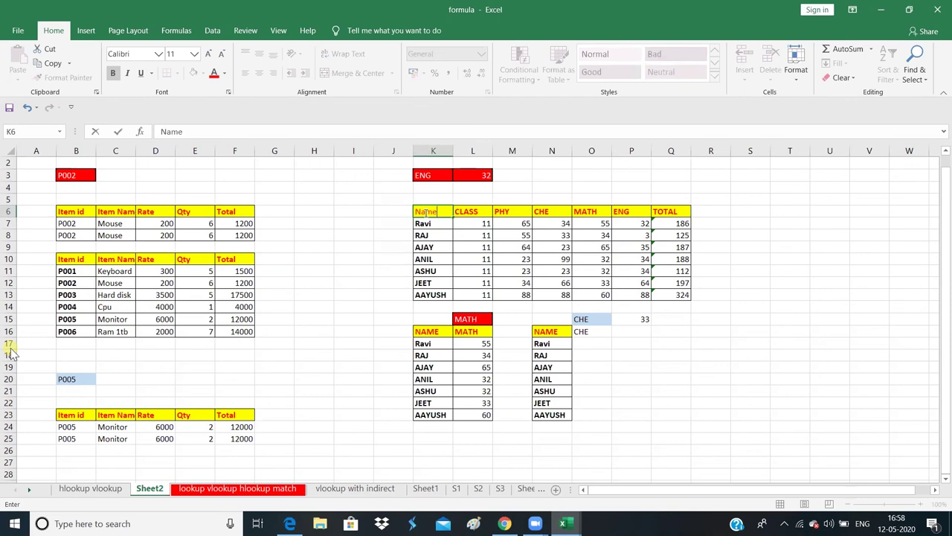
key(Return)
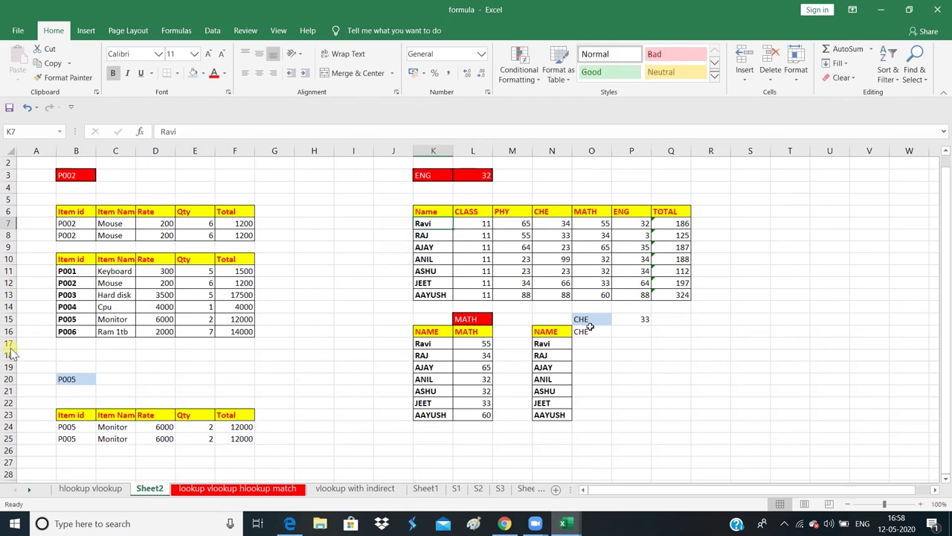
click(591, 332)
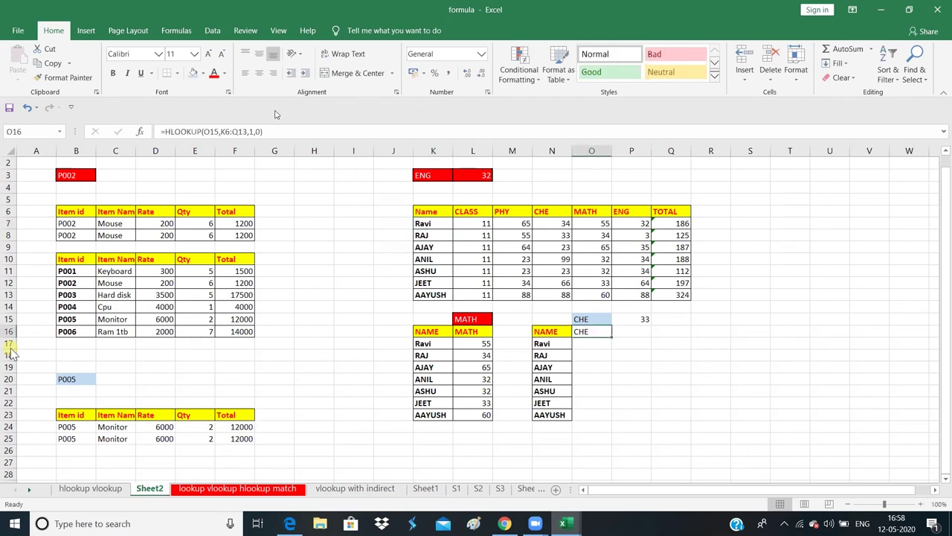
- Replace the row index 1 in O16's HLOOKUP with ROWS(K16:K17)
click(253, 131)
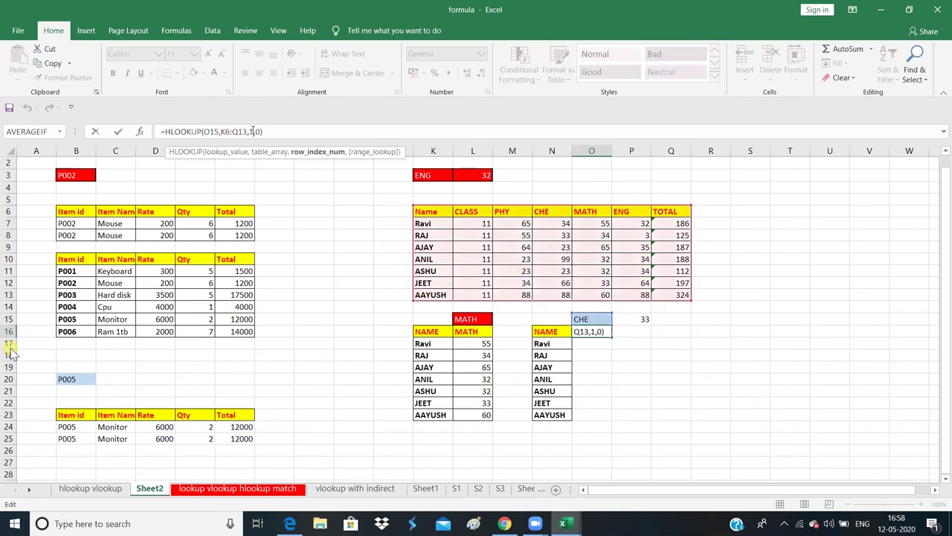
key(BackSpace)
text(ro)
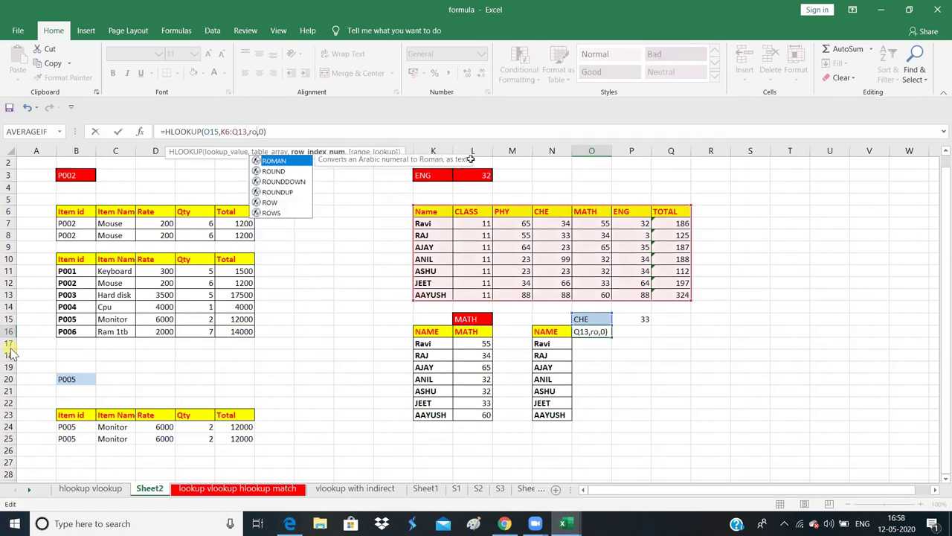
text(ws()
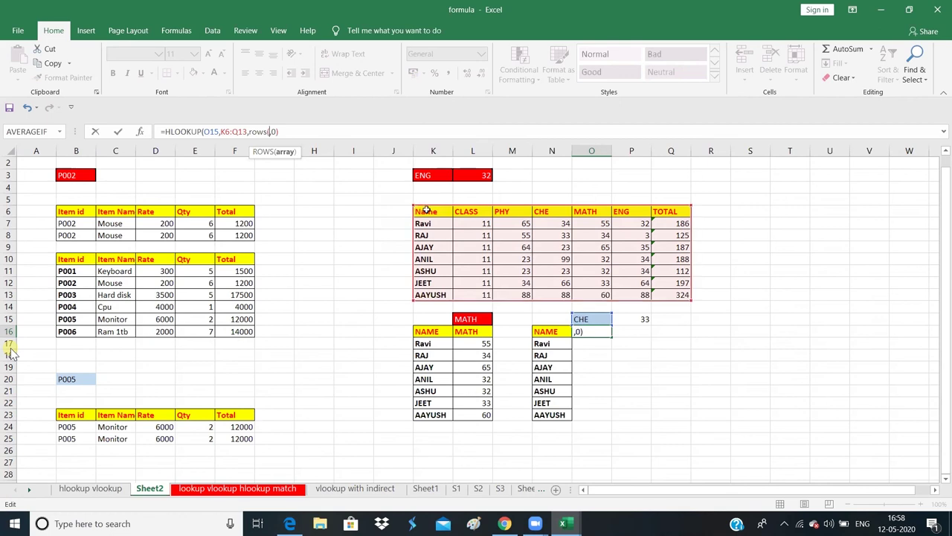
drag(430, 212, 430, 227)
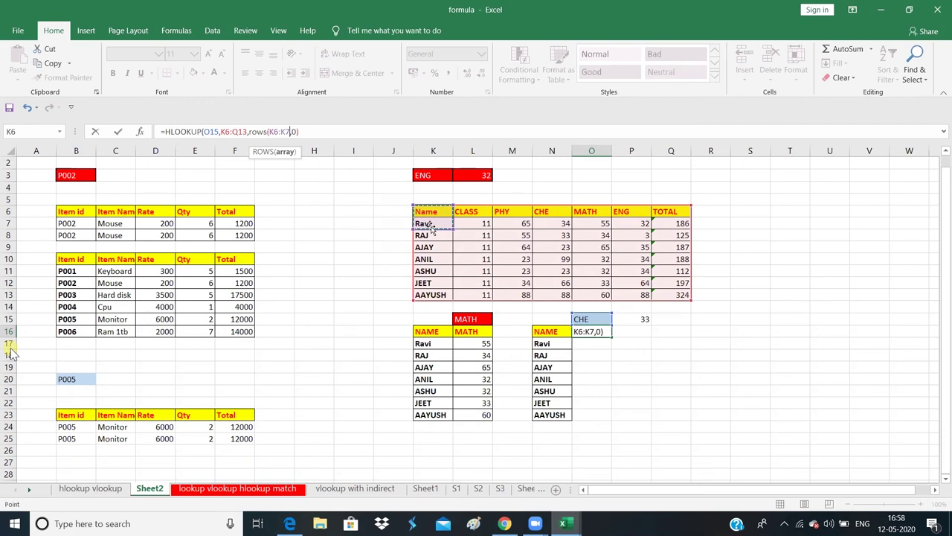
click(431, 333)
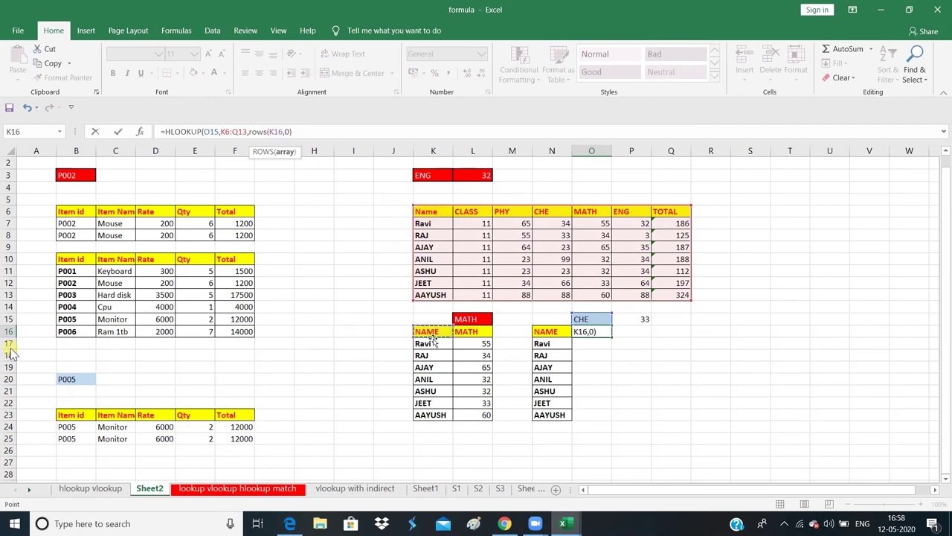
drag(433, 339, 432, 346)
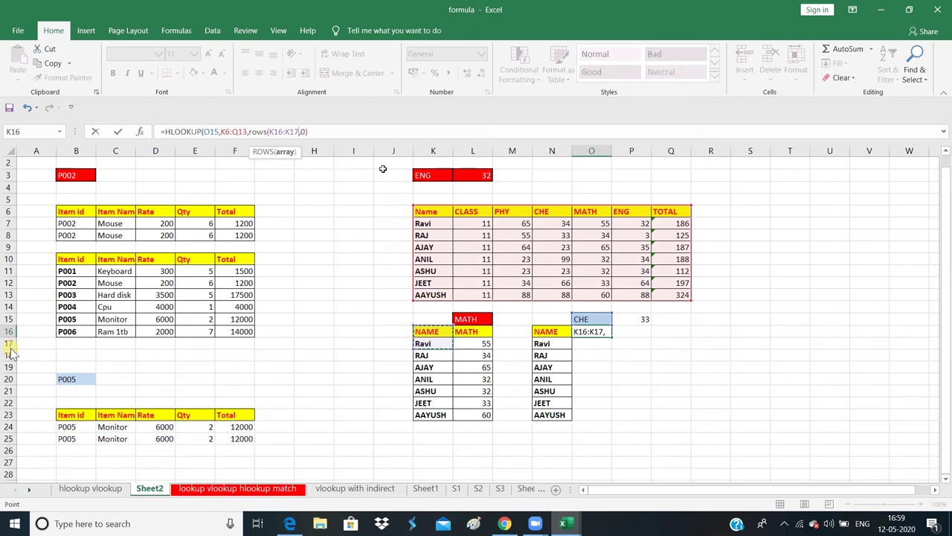
text())
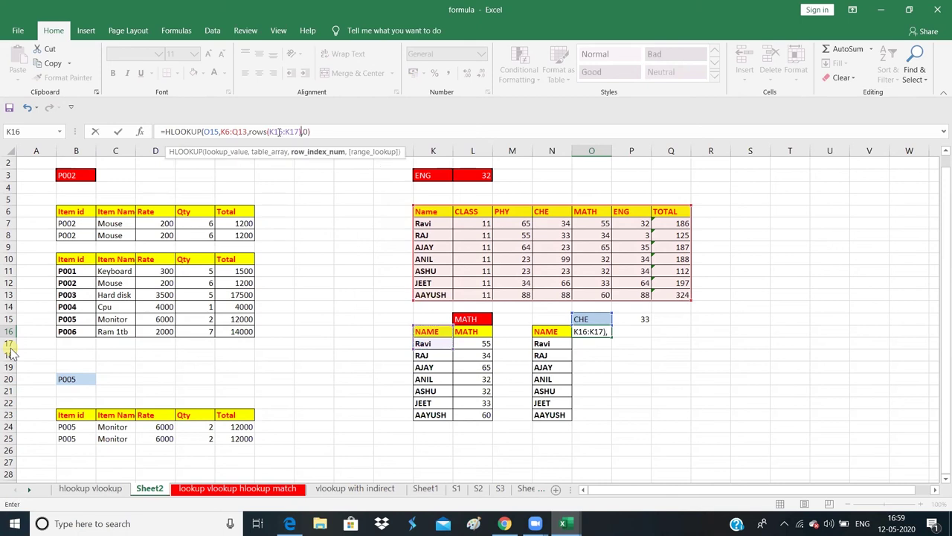
- Make K16, O15 and K6:Q13 absolute references, so the formula returns 34
drag(274, 131, 269, 131)
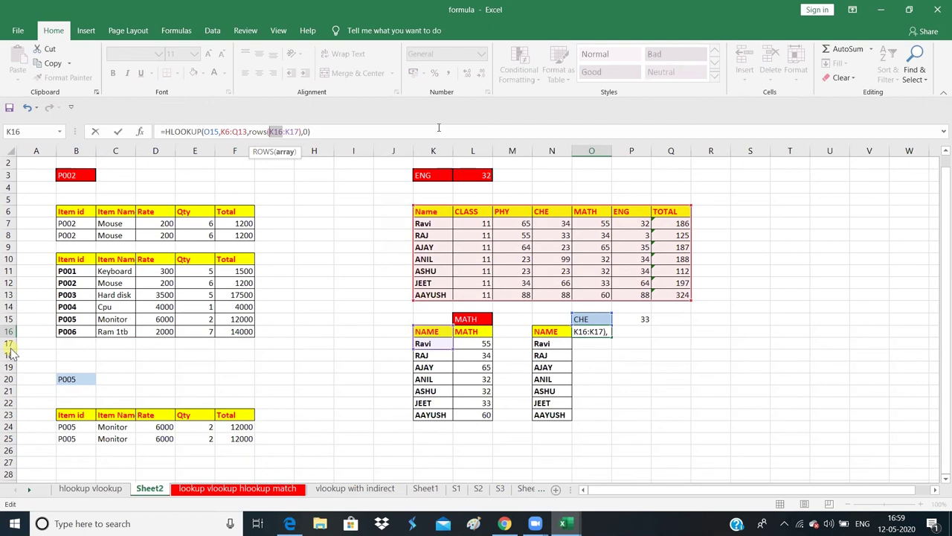
key(F4)
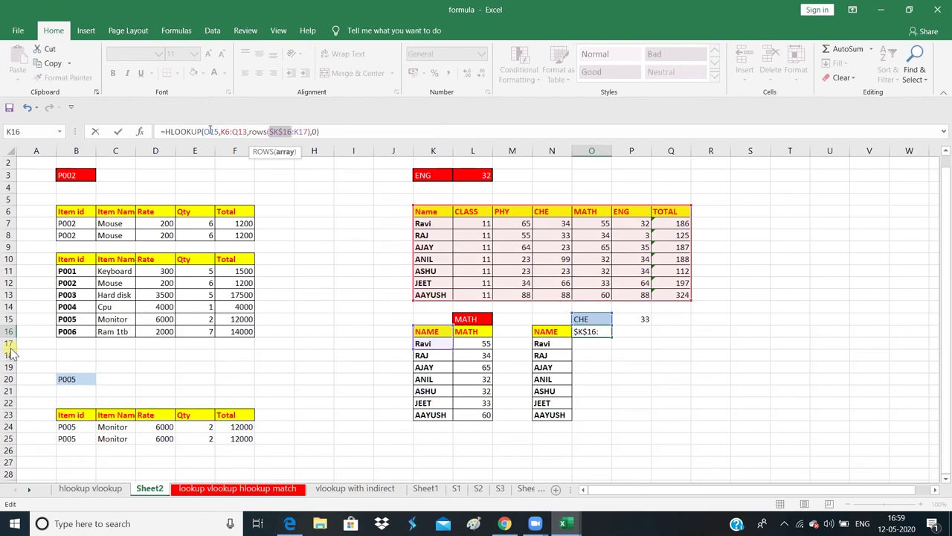
click(212, 131)
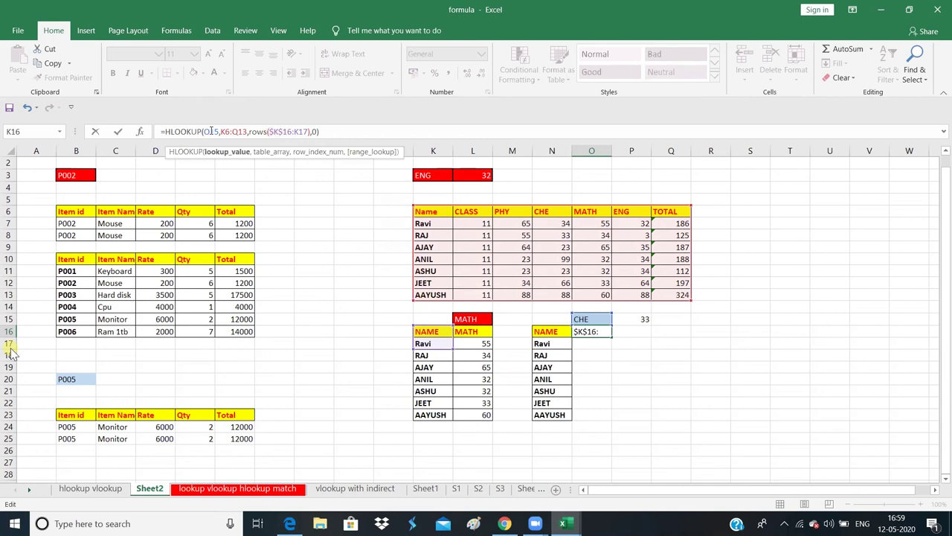
key(F4)
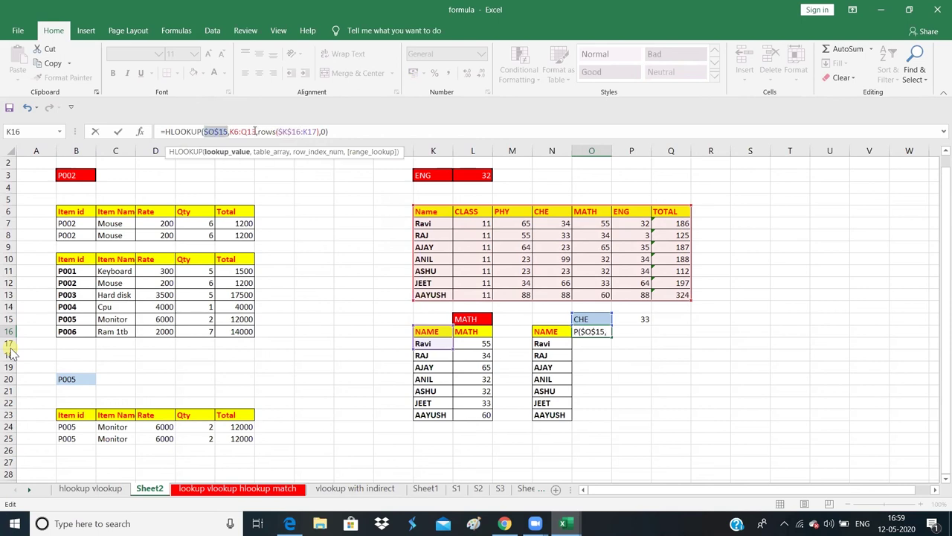
drag(255, 131, 230, 131)
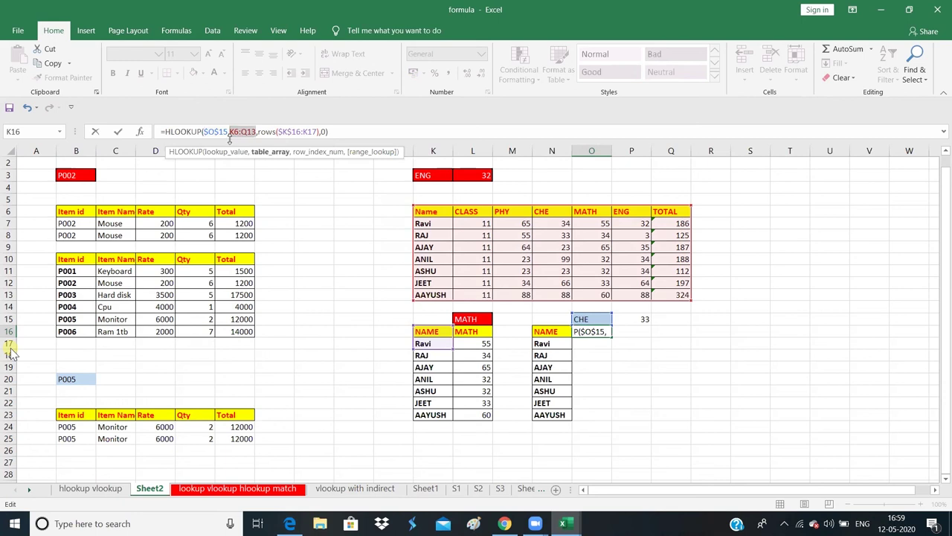
key(F4)
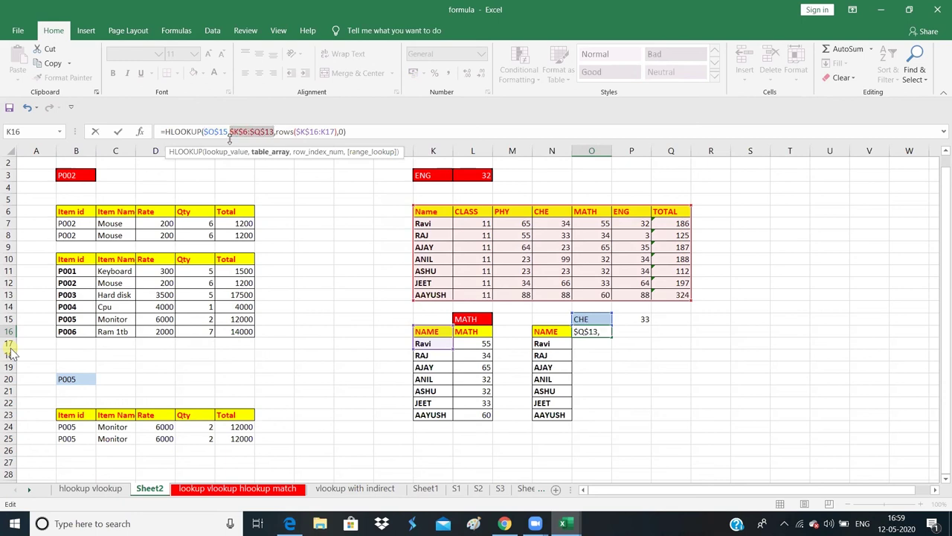
key(Return)
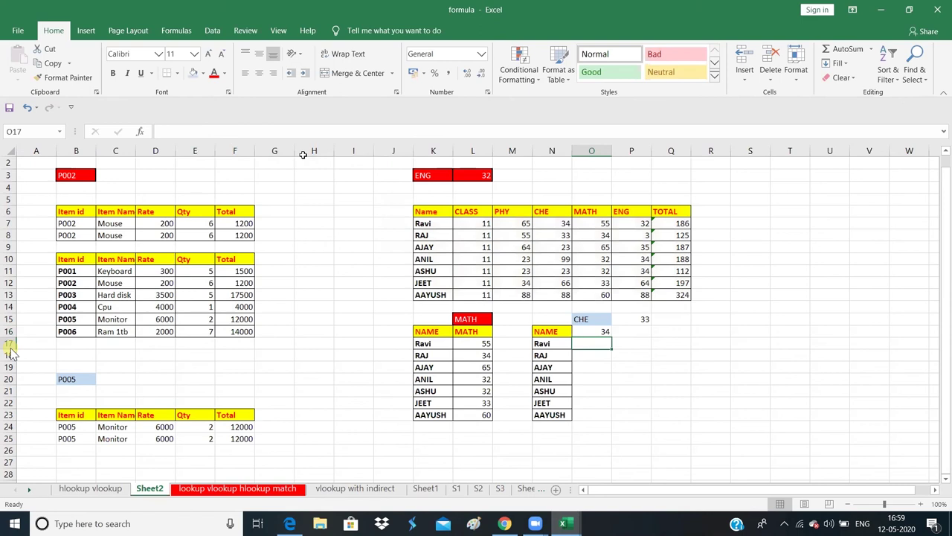
- Fill O16's HLOOKUP down to O23, giving CHE marks 33 to 88 and #REF! in O23
click(593, 331)
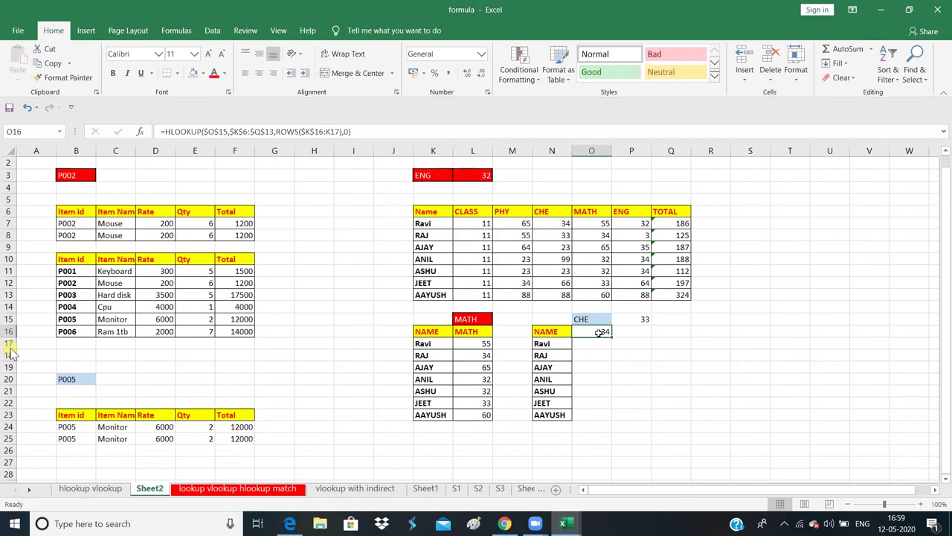
click(599, 338)
click(600, 332)
drag(613, 337, 611, 422)
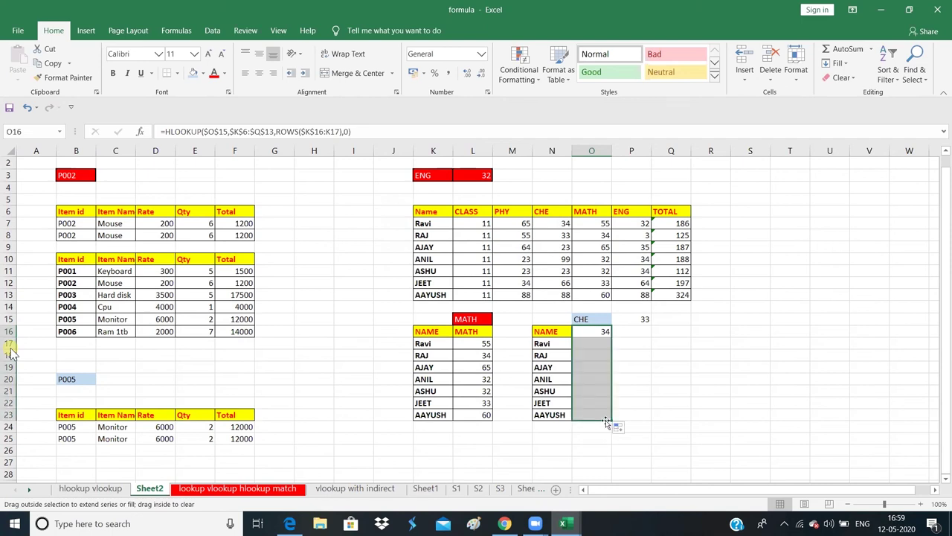
click(607, 330)
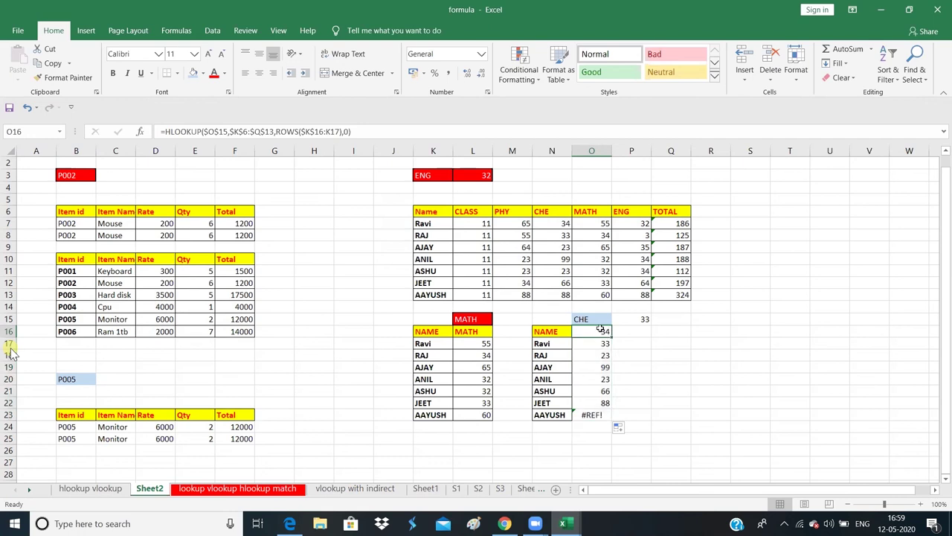
double_click(603, 330)
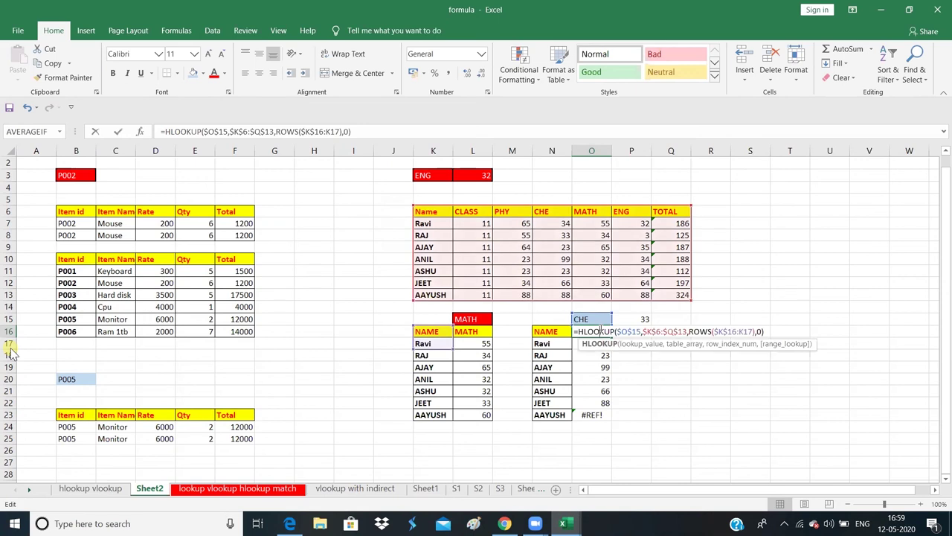
key(Escape)
mouse_move(631, 343)
mouse_down()
mouse_move(591, 331)
mouse_move(631, 379)
mouse_up()
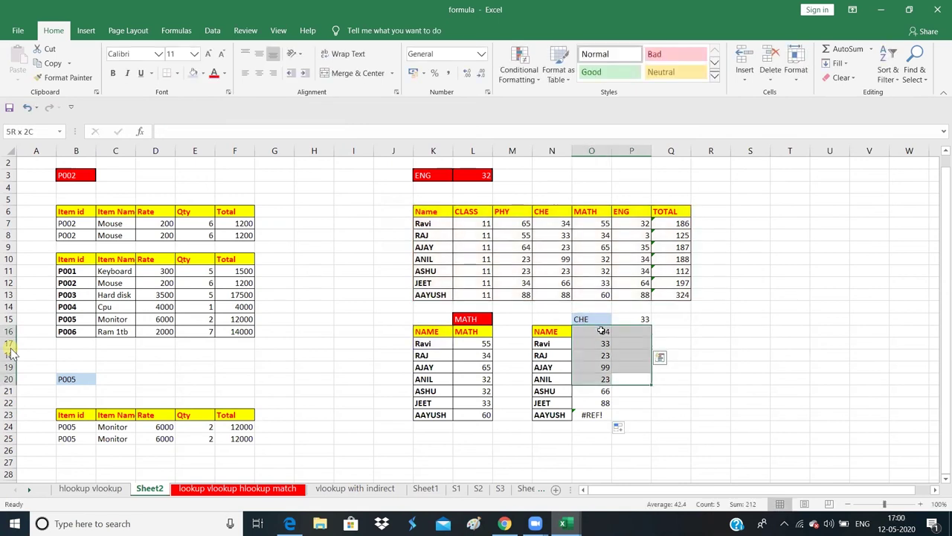
click(601, 331)
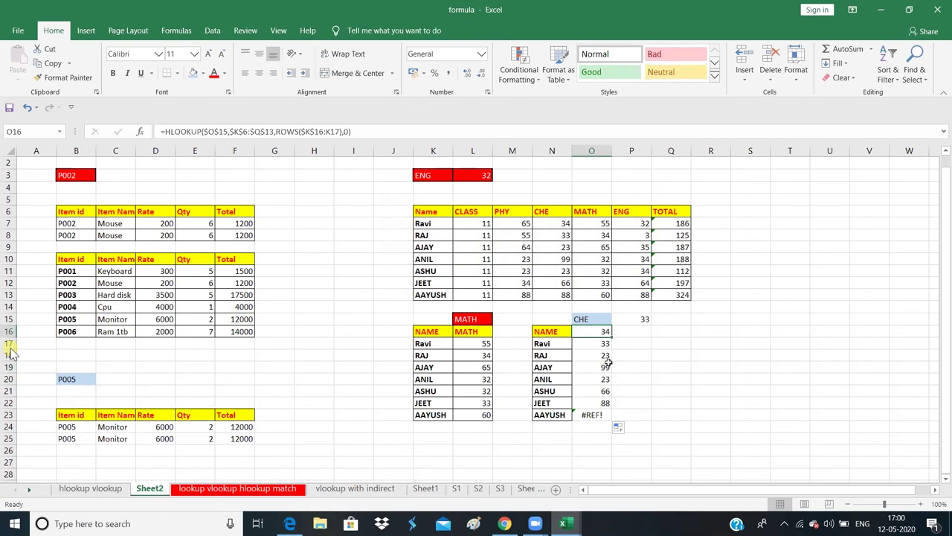
drag(601, 331, 605, 403)
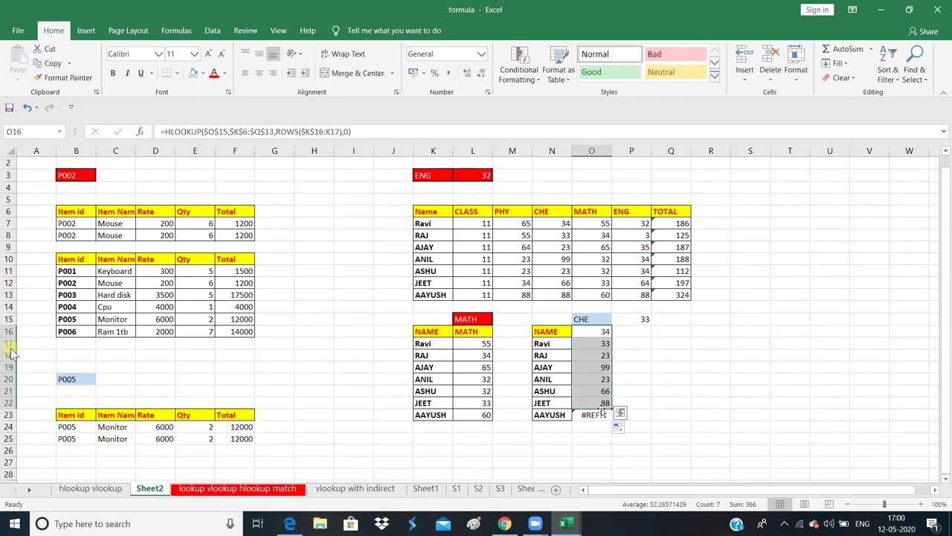
- Delete the #REF! formula in O23, leaving seven CHE scores in O16:O22
drag(603, 413, 603, 426)
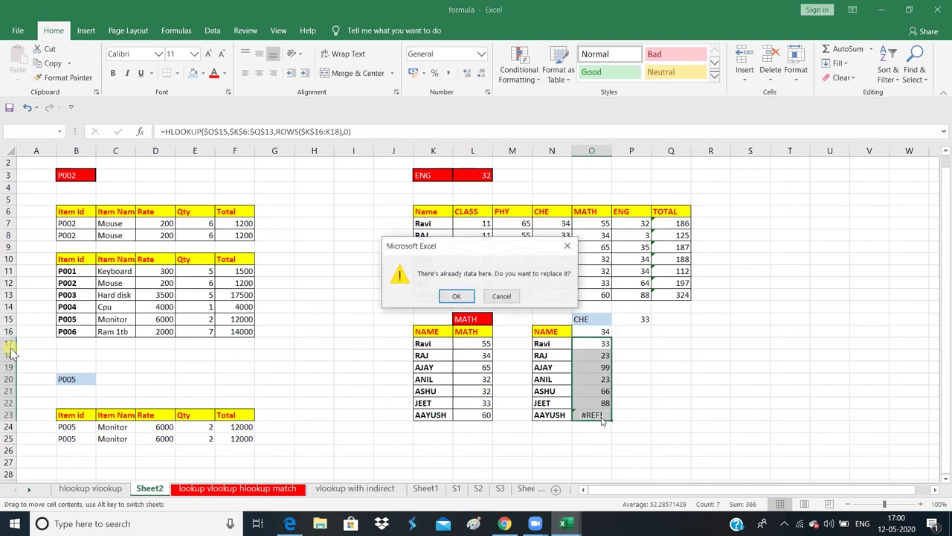
click(500, 296)
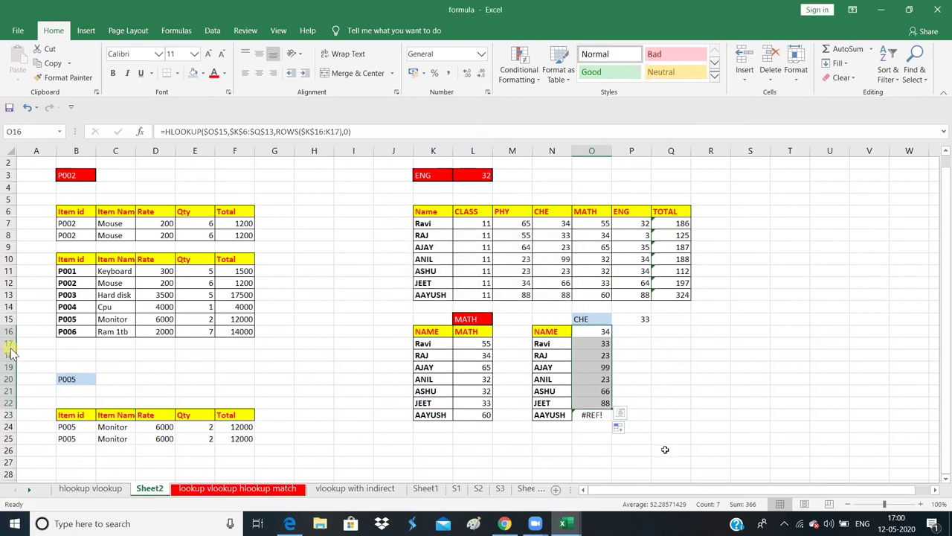
click(599, 416)
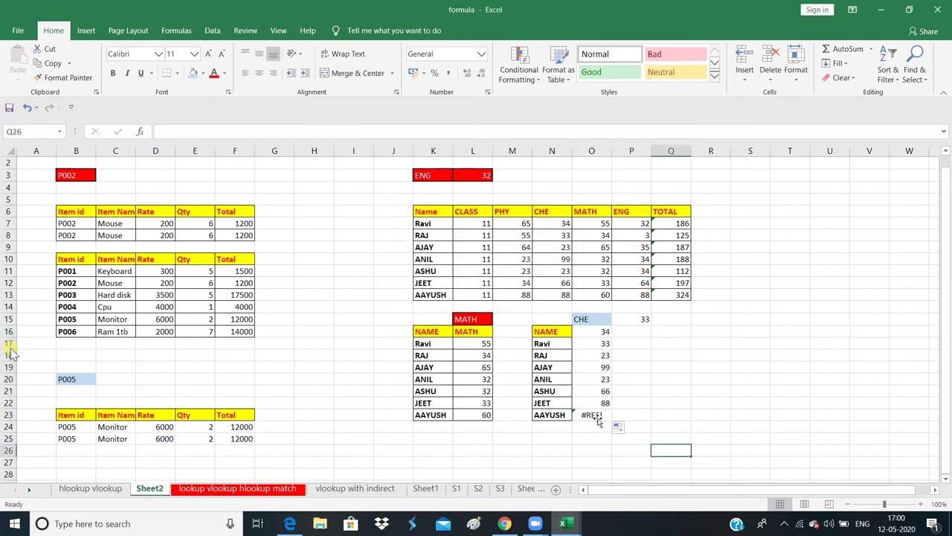
key(BackSpace)
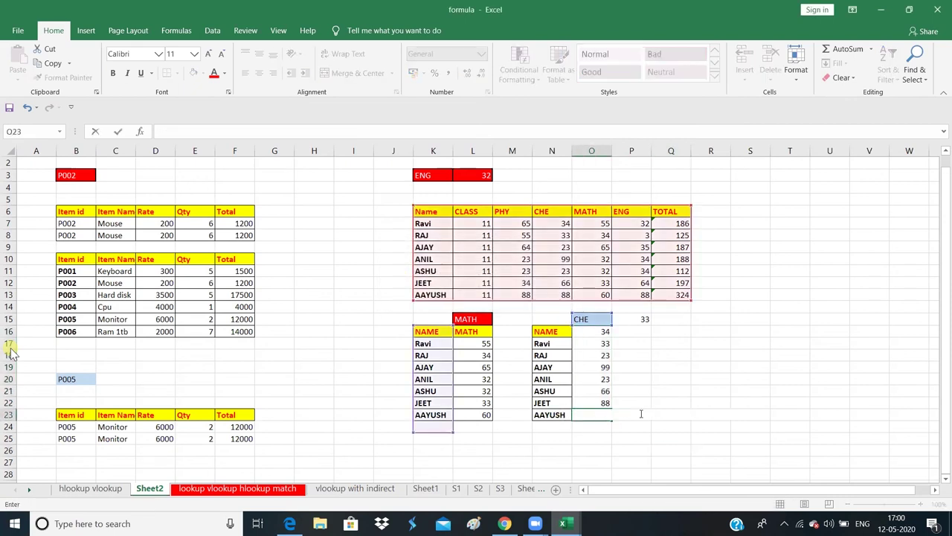
key(Escape)
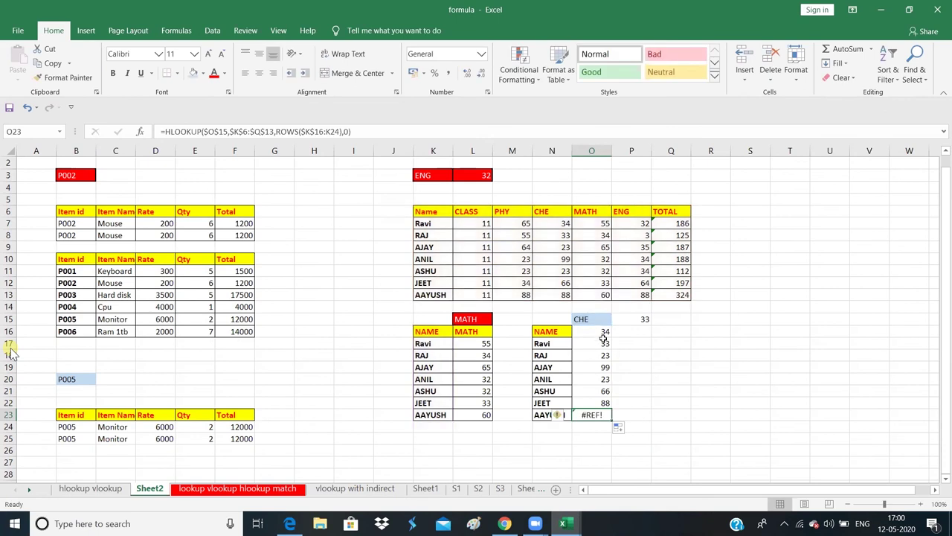
mouse_move(604, 338)
mouse_down()
mouse_move(600, 414)
mouse_move(630, 403)
mouse_up()
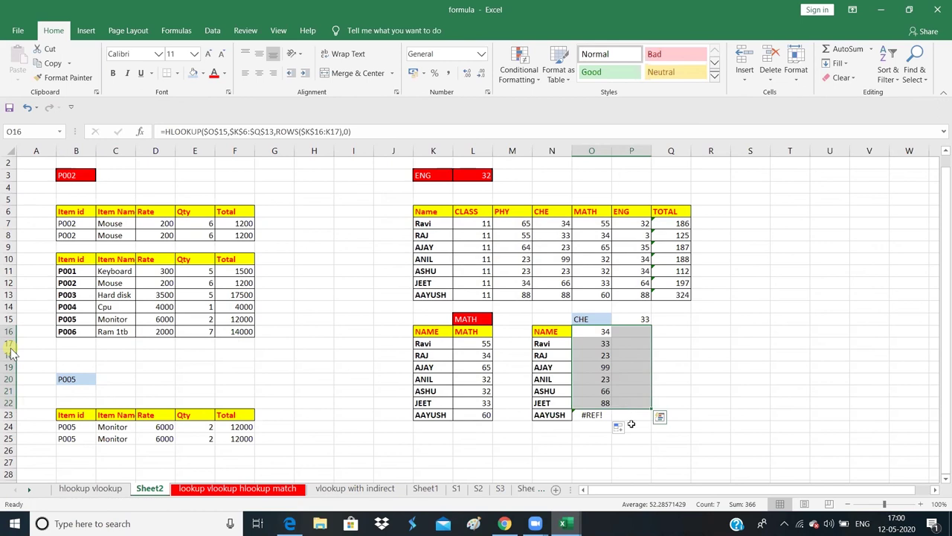
click(631, 424)
click(587, 414)
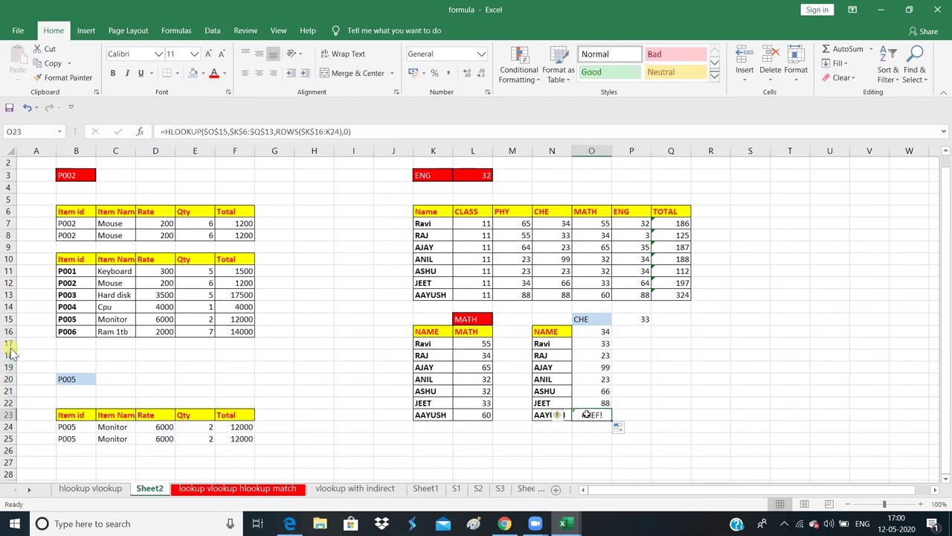
key(Delete)
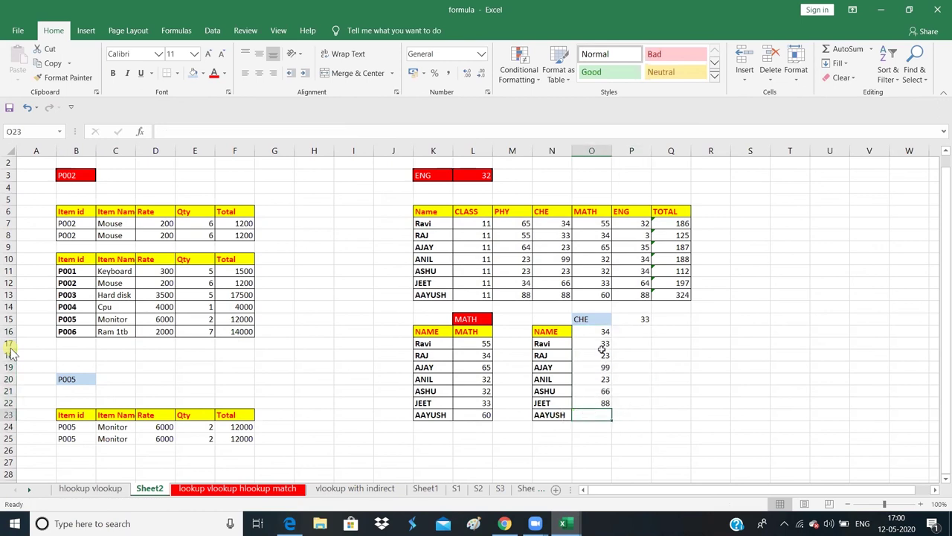
drag(604, 332, 604, 402)
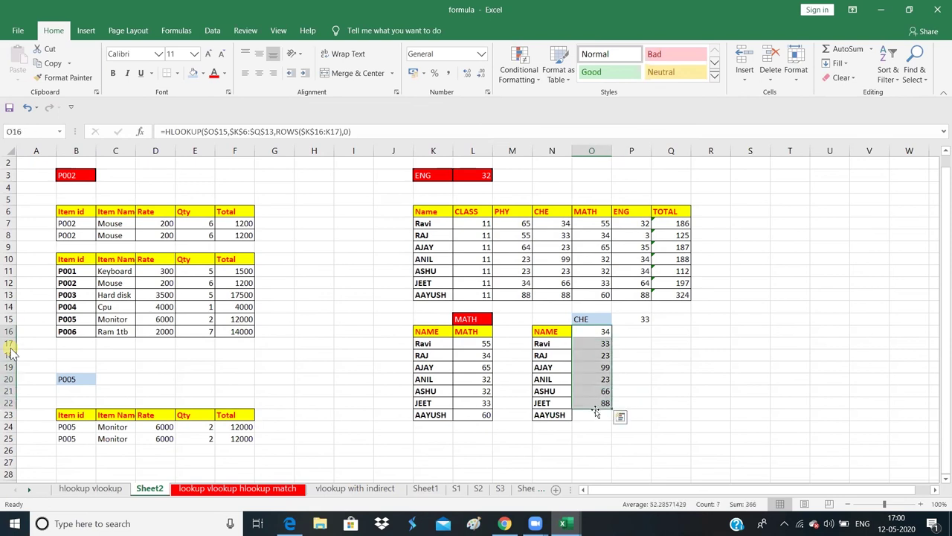
- Move the CHE scores to O17:O23 beside the names and copy the formula into O16 to show CHE
drag(599, 411, 596, 422)
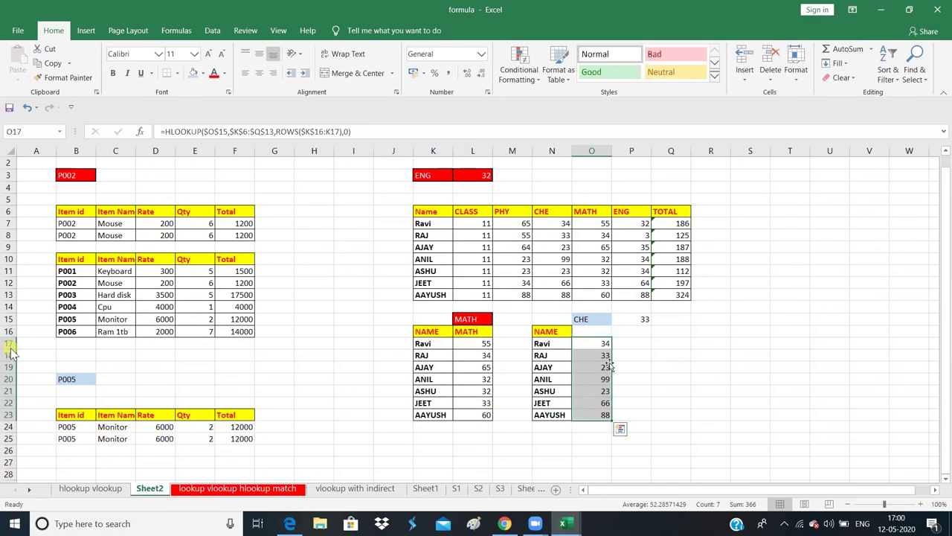
click(604, 344)
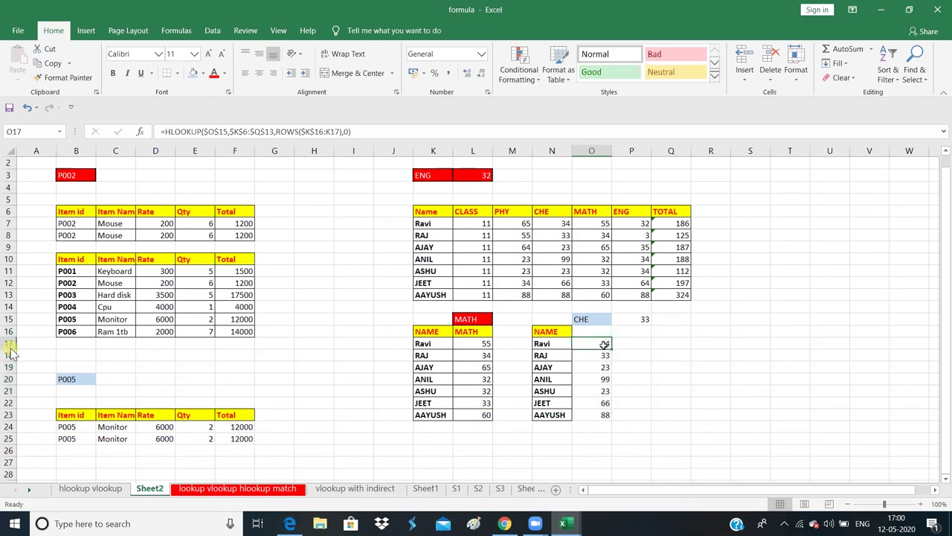
key(ctrl+c)
click(600, 333)
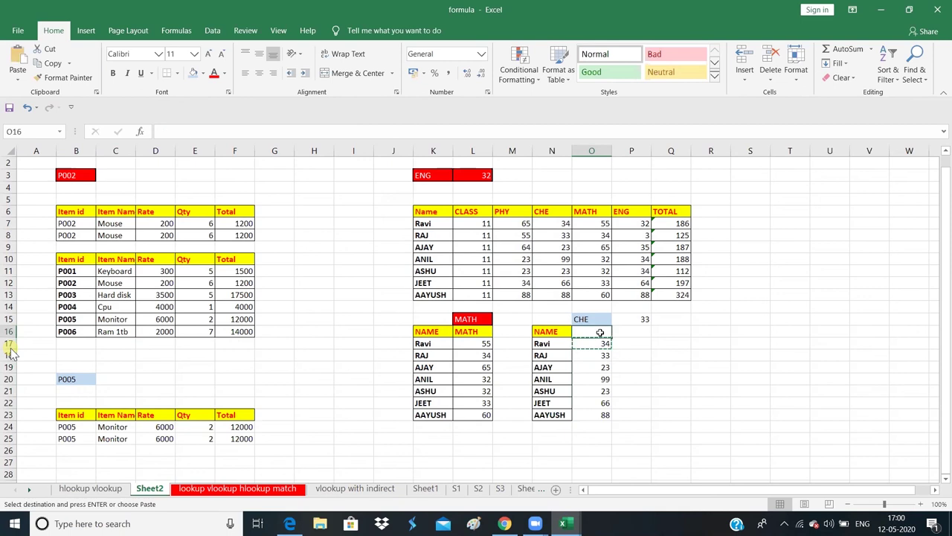
key(ctrl+v)
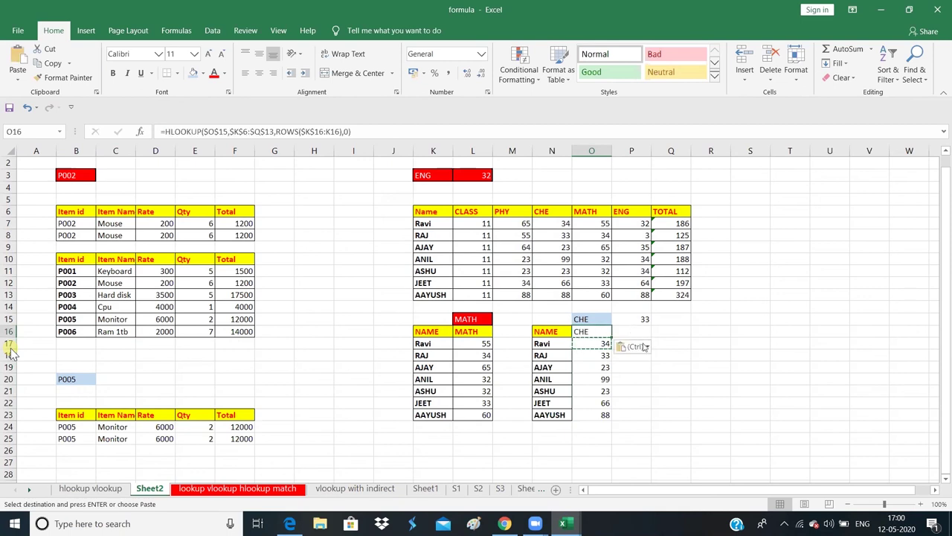
click(680, 372)
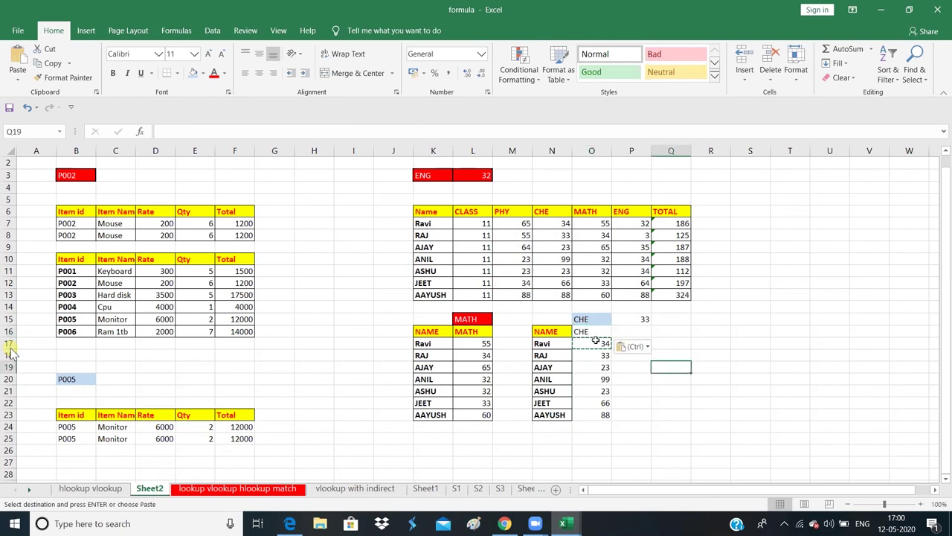
key(Escape)
drag(599, 318, 616, 319)
- Switch O15 to MATH, then ENG, and check the ENG scores 32 to 88 against column P
click(617, 319)
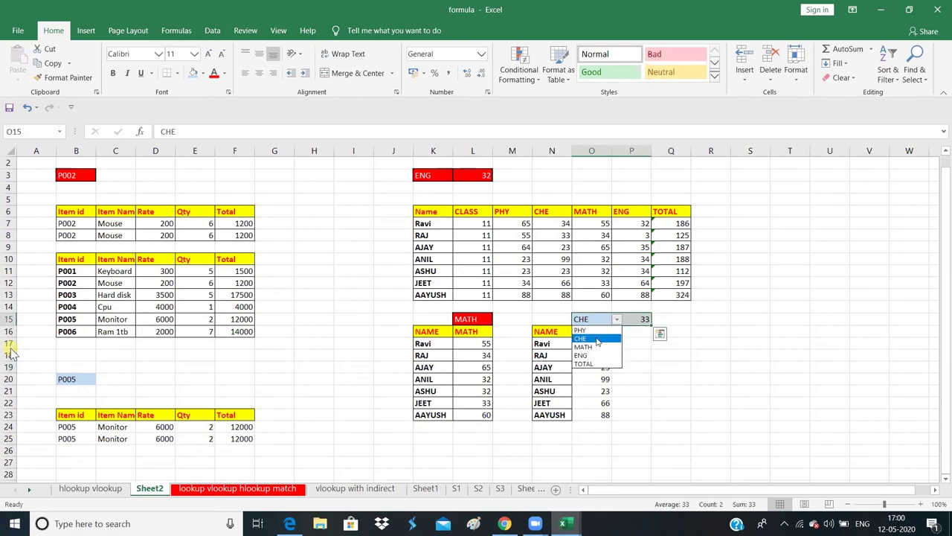
click(588, 347)
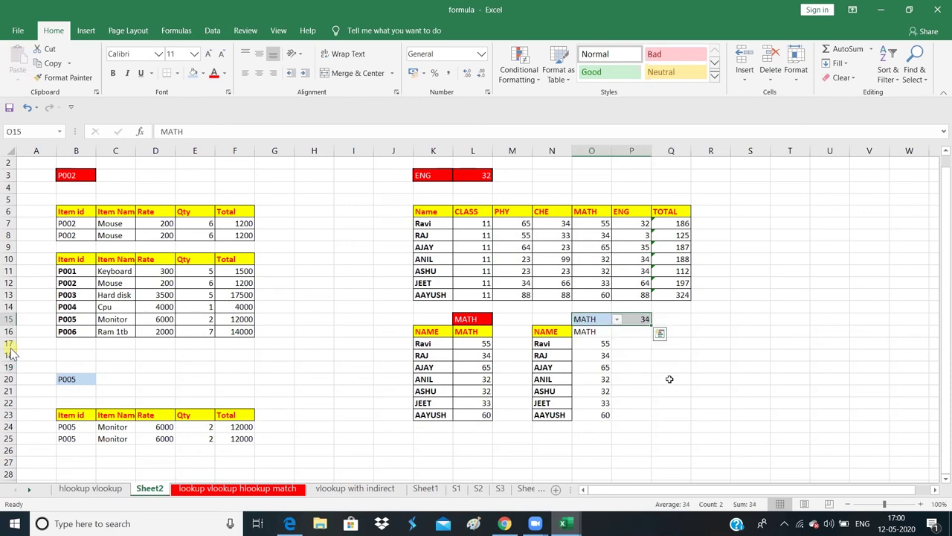
click(670, 379)
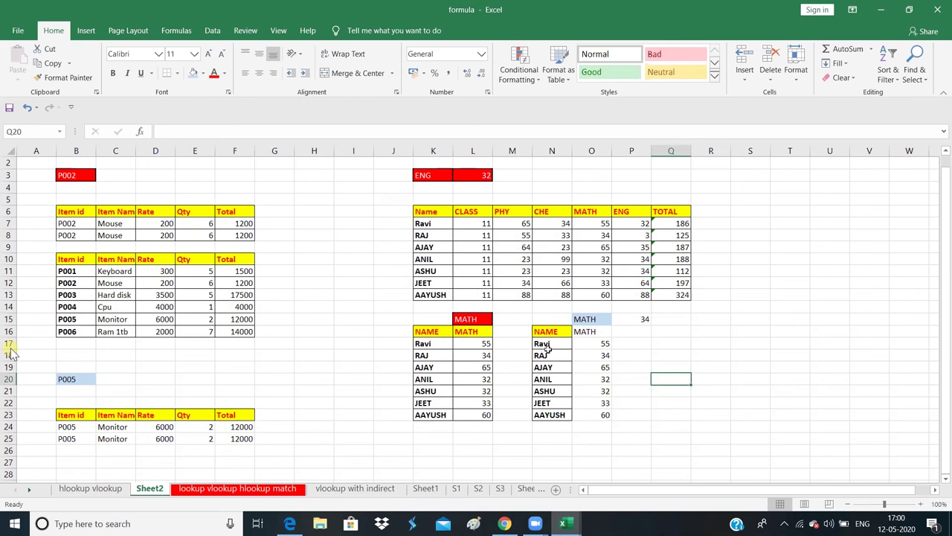
click(605, 320)
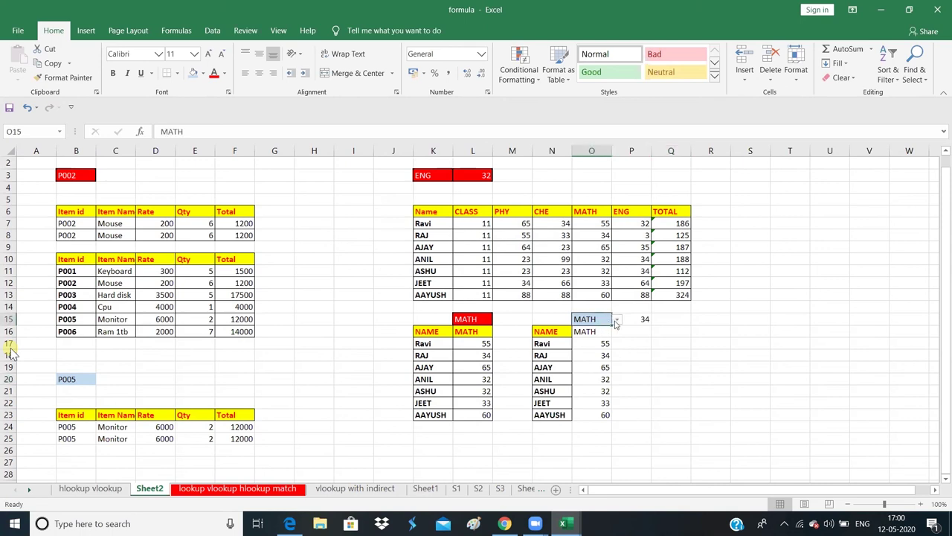
click(616, 320)
click(594, 355)
click(635, 226)
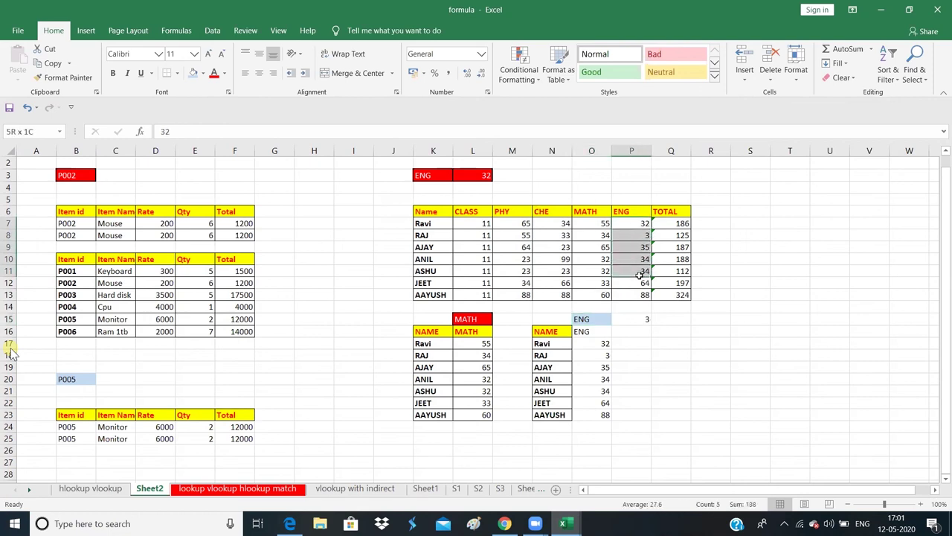
drag(639, 248, 643, 295)
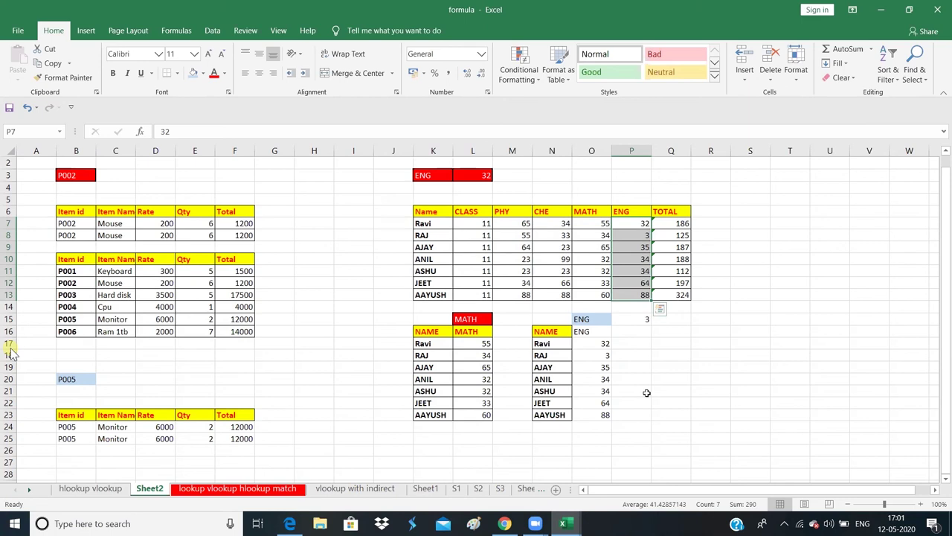
click(667, 368)
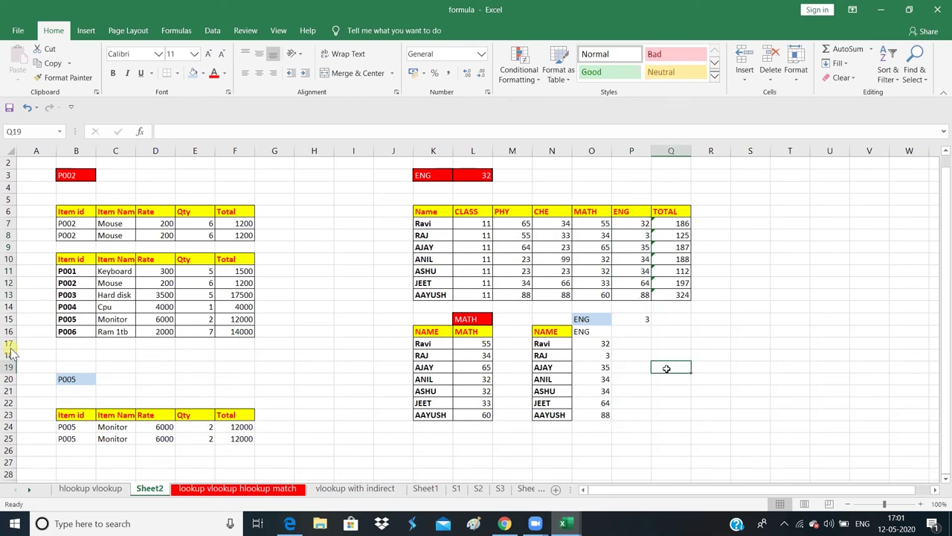